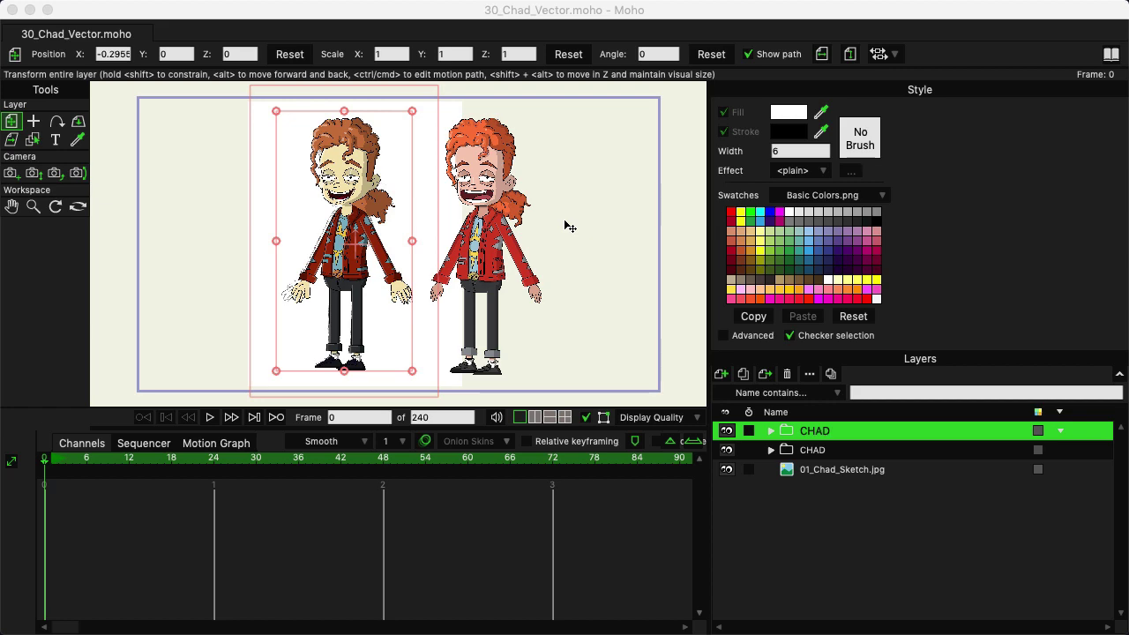
- In the working CHAD group, open Head and inspect the Hair group's Highlights, Shade 2 and Hair layers
{"action": "scroll", "coordinate": [317, 146], "scroll_direction": "up", "scroll_amount": 5}
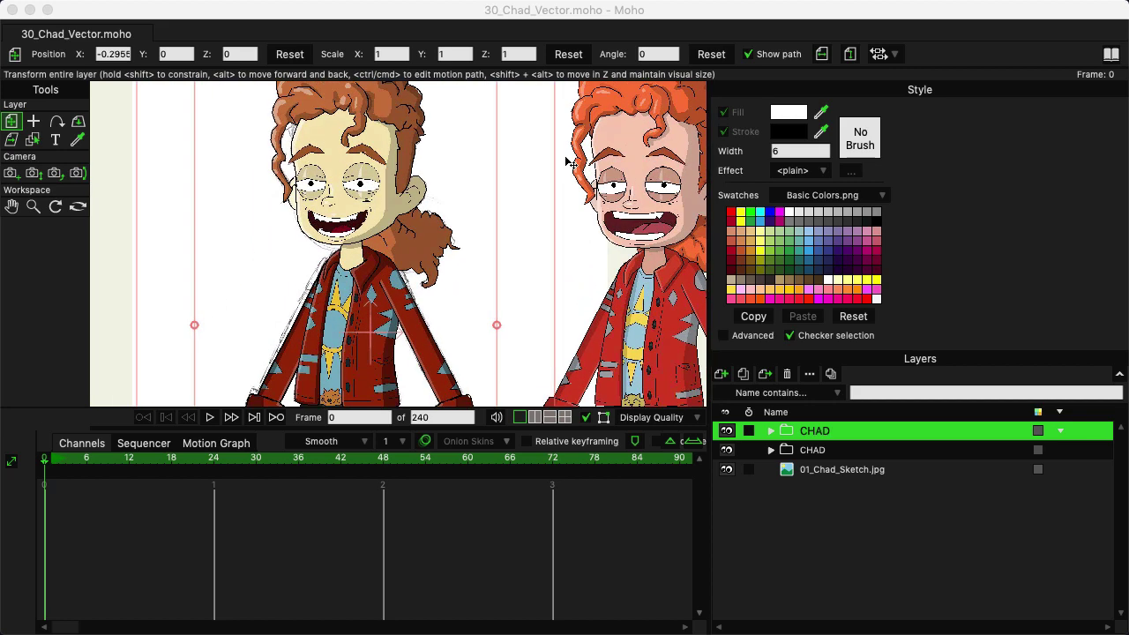
{"action": "scroll", "coordinate": [423, 248], "scroll_direction": "down", "scroll_amount": 3}
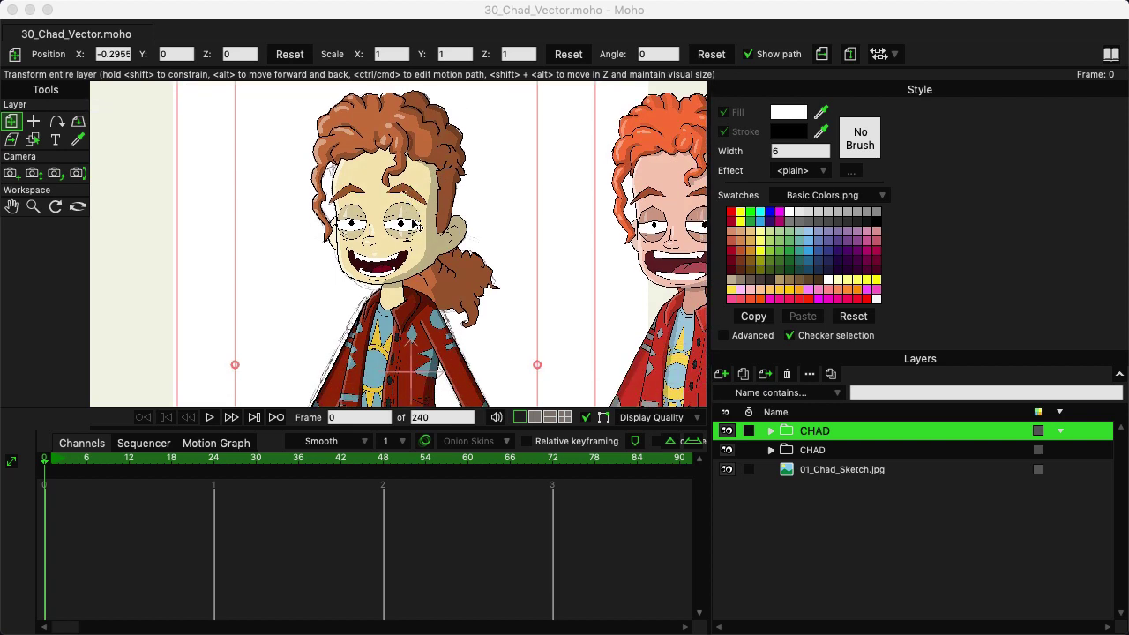
{"action": "left_click", "coordinate": [771, 431]}
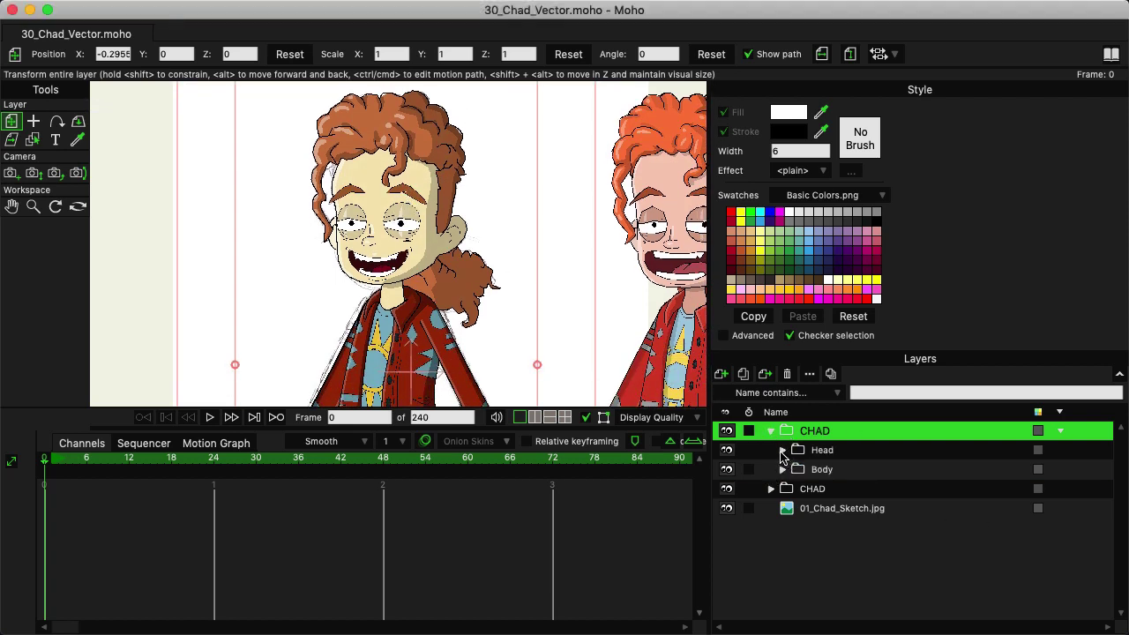
{"action": "left_click", "coordinate": [782, 451]}
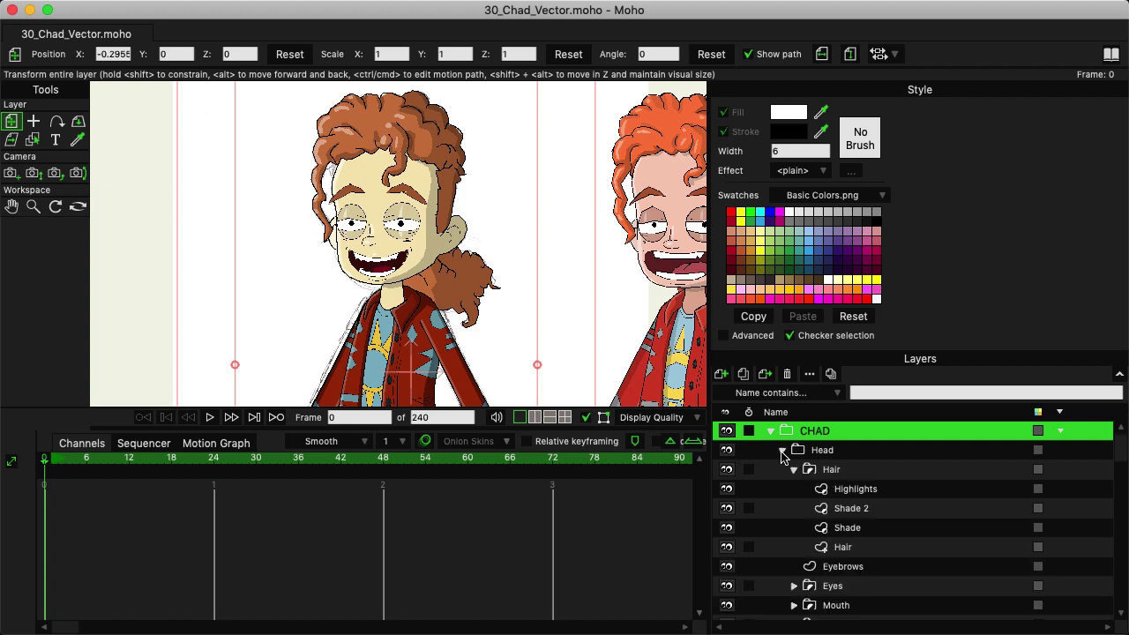
{"action": "left_click", "coordinate": [833, 473]}
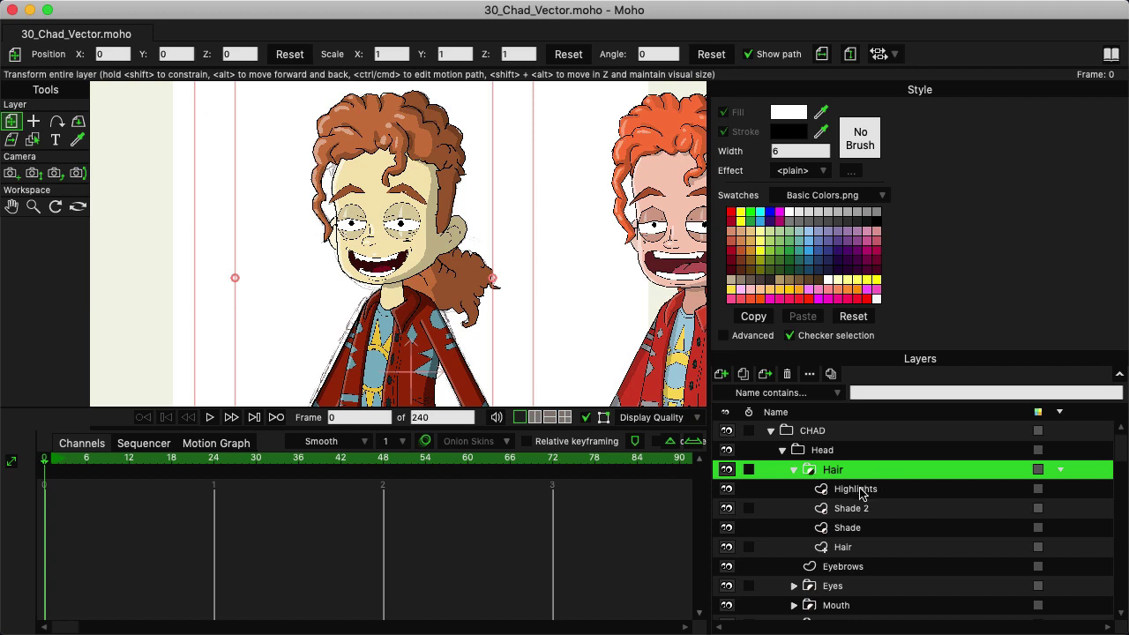
{"action": "left_click", "coordinate": [865, 491]}
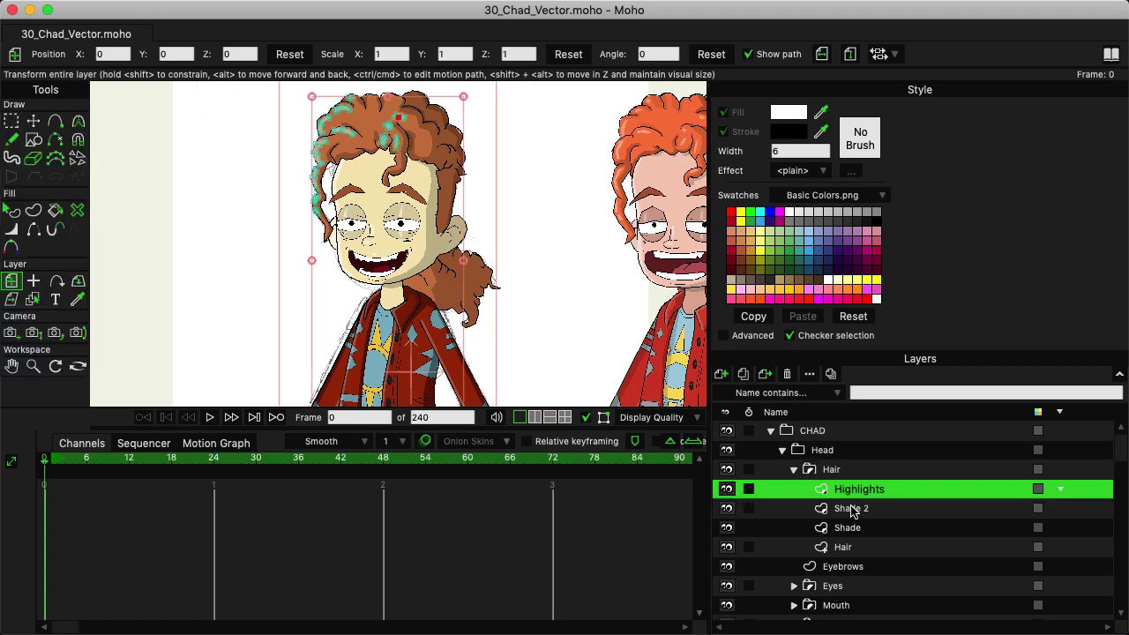
{"action": "left_click", "coordinate": [852, 510]}
{"action": "left_click", "coordinate": [845, 549]}
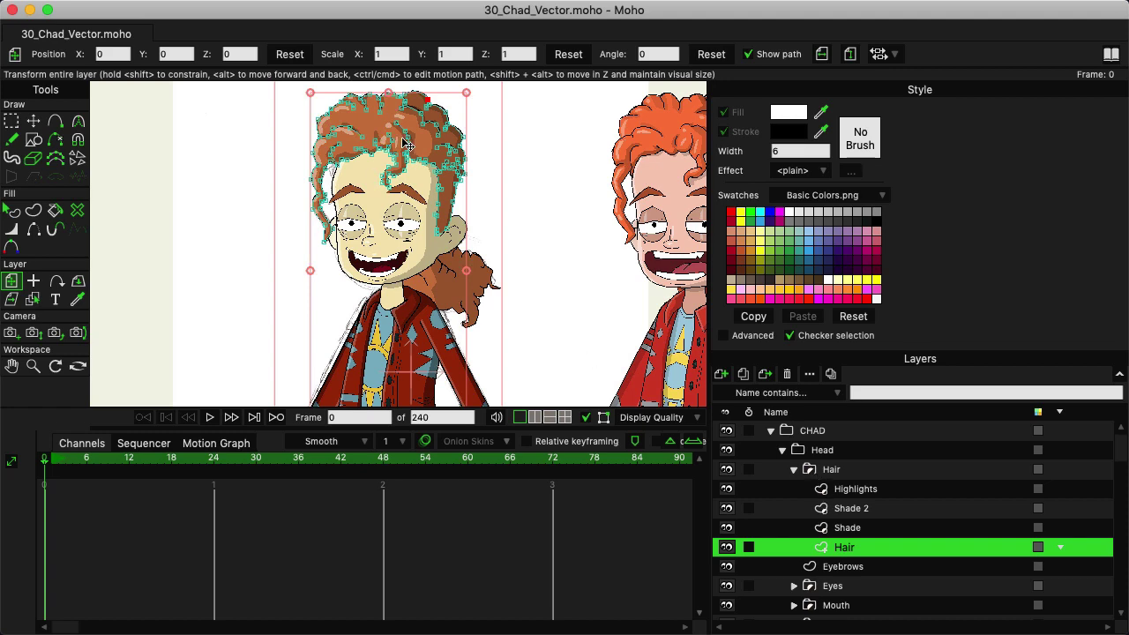
- Expand the reference CHAD group and its HEAD folder, and pan toward the reference character
{"action": "scroll", "coordinate": [398, 148], "scroll_direction": "up", "scroll_amount": 3}
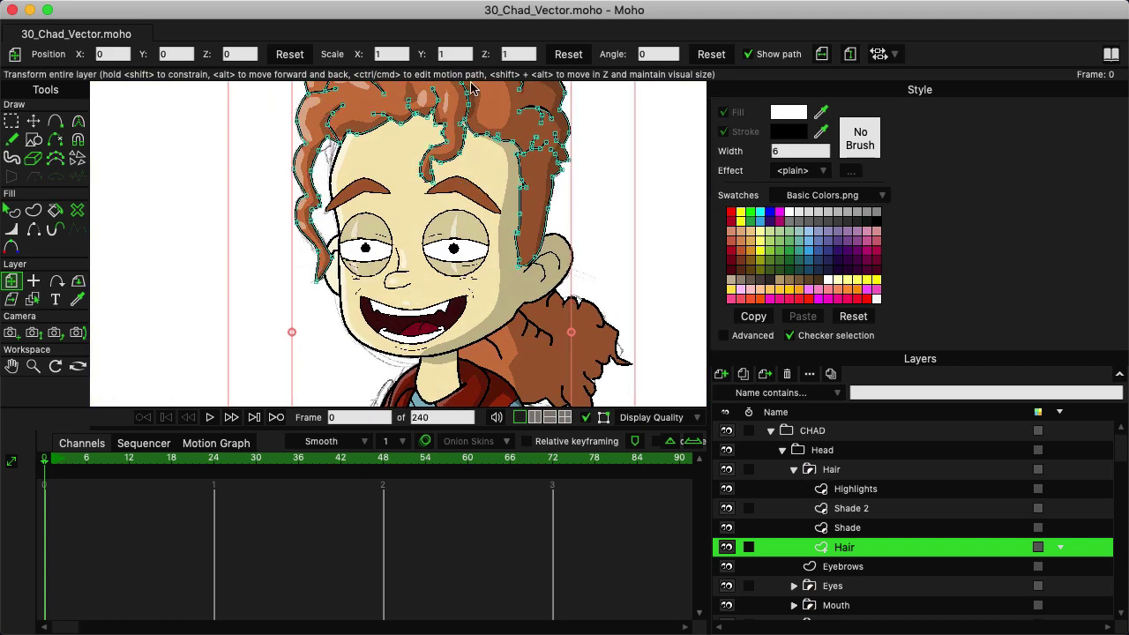
{"action": "scroll", "coordinate": [552, 244], "scroll_direction": "down", "scroll_amount": 3}
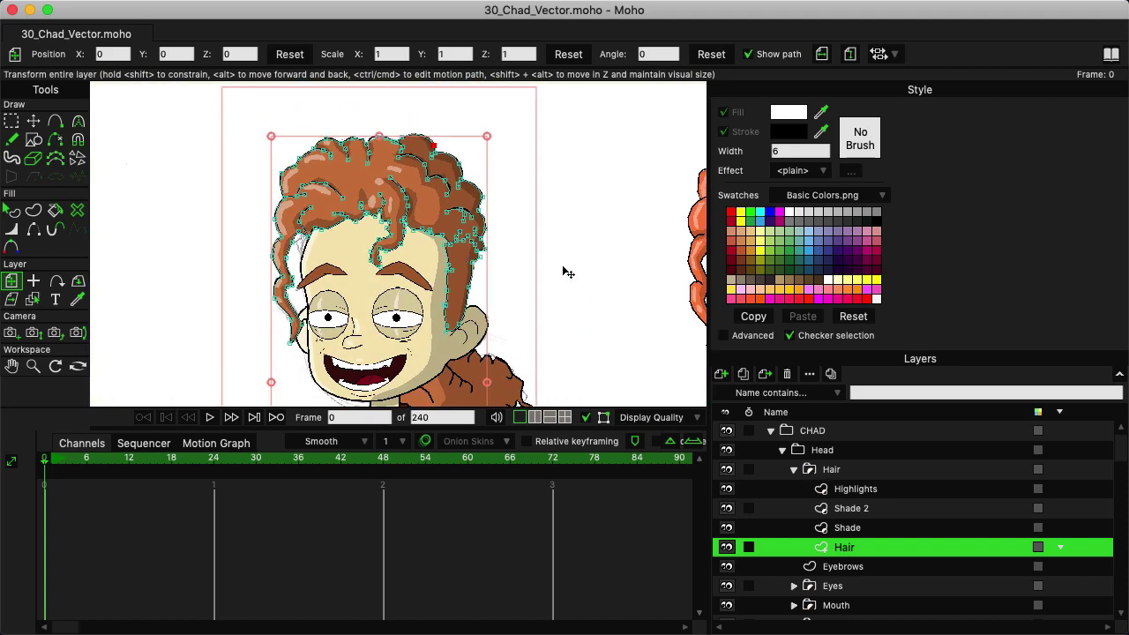
{"action": "scroll", "coordinate": [565, 272], "scroll_direction": "right", "scroll_amount": 3}
{"action": "left_click", "coordinate": [770, 432]}
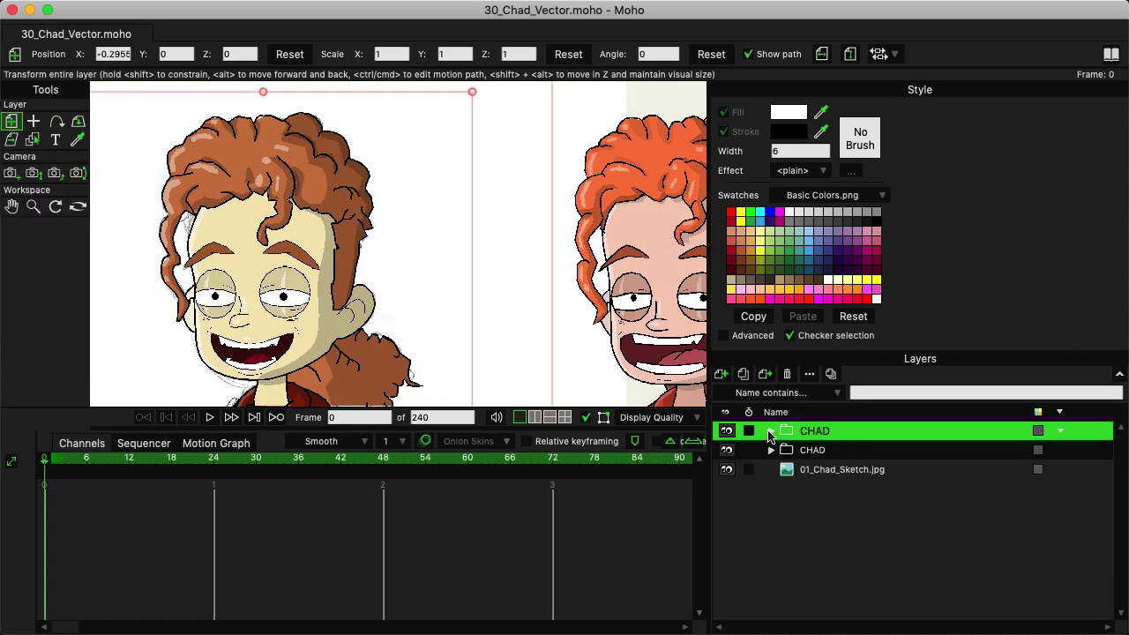
{"action": "left_click", "coordinate": [770, 450]}
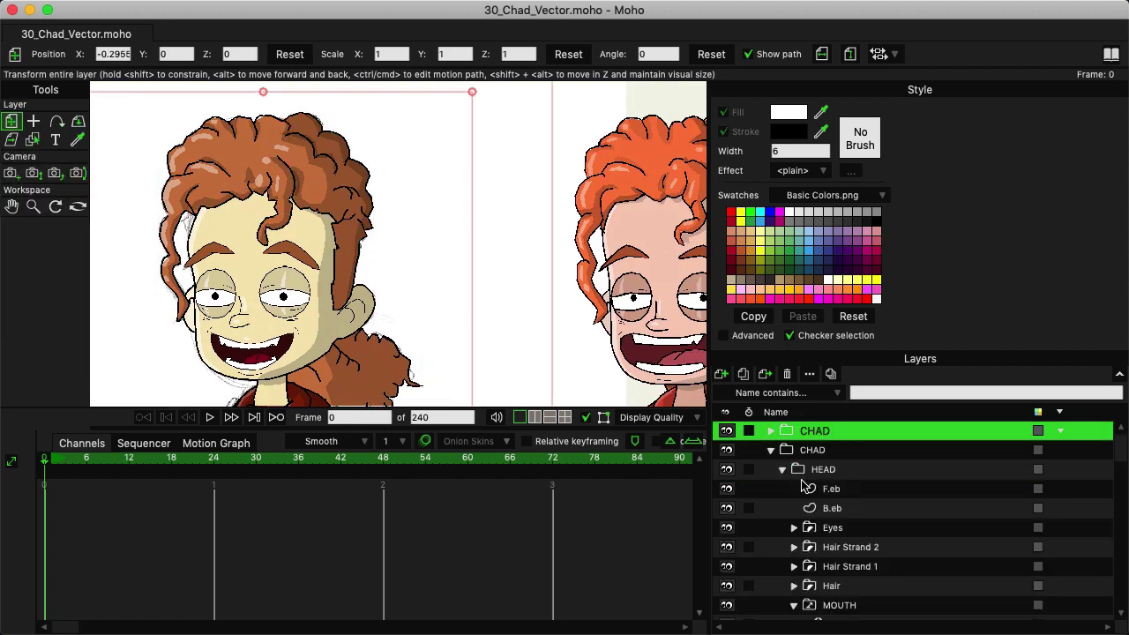
{"action": "left_click_drag", "start_coordinate": [542, 327], "coordinate": [390, 323]}
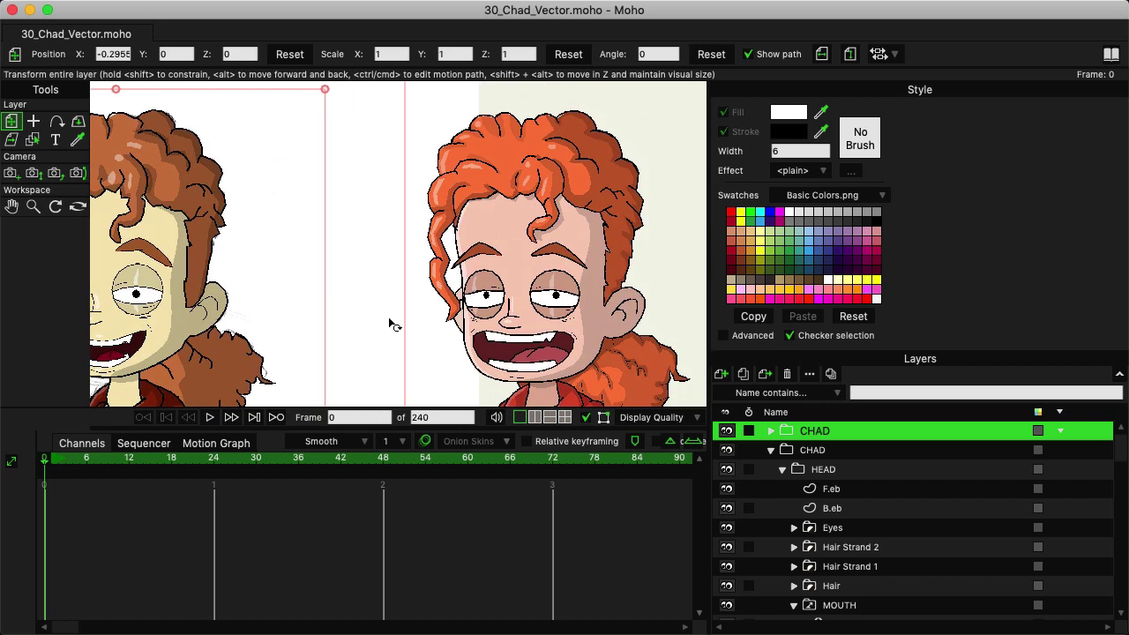
{"action": "key", "text": "super+z"}
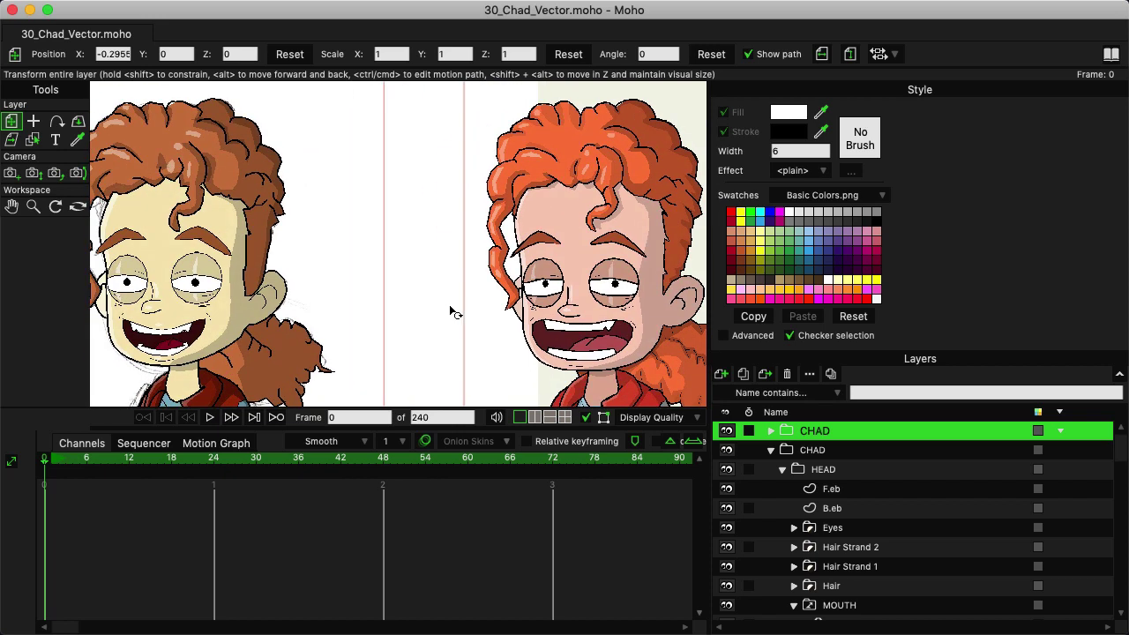
- Toggle Hair Strand 2 and Hair Strand 1 visibility to check their shapes, then collapse the reference group
{"action": "left_click", "coordinate": [869, 550]}
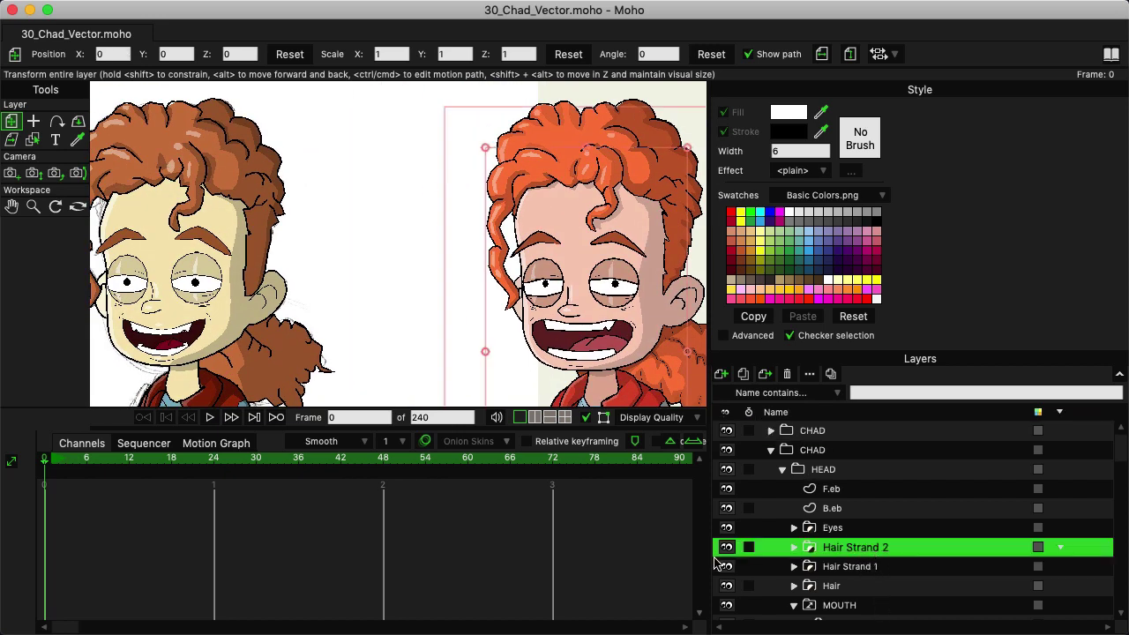
{"action": "left_click", "coordinate": [726, 548]}
{"action": "left_click", "coordinate": [726, 548]}
{"action": "left_click", "coordinate": [726, 568]}
{"action": "left_click", "coordinate": [726, 568]}
{"action": "left_click", "coordinate": [864, 566]}
{"action": "left_click", "coordinate": [863, 550]}
{"action": "left_click", "coordinate": [770, 451]}
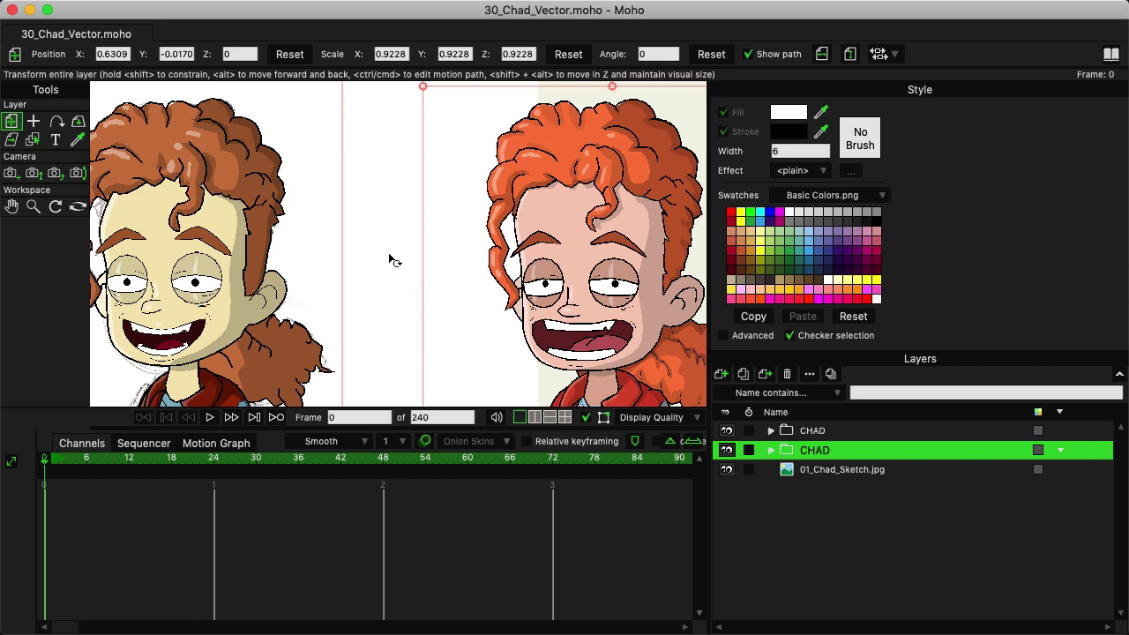
- Pan back to the working character and expand the working CHAD group
{"action": "left_click_drag", "start_coordinate": [389, 258], "coordinate": [560, 273]}
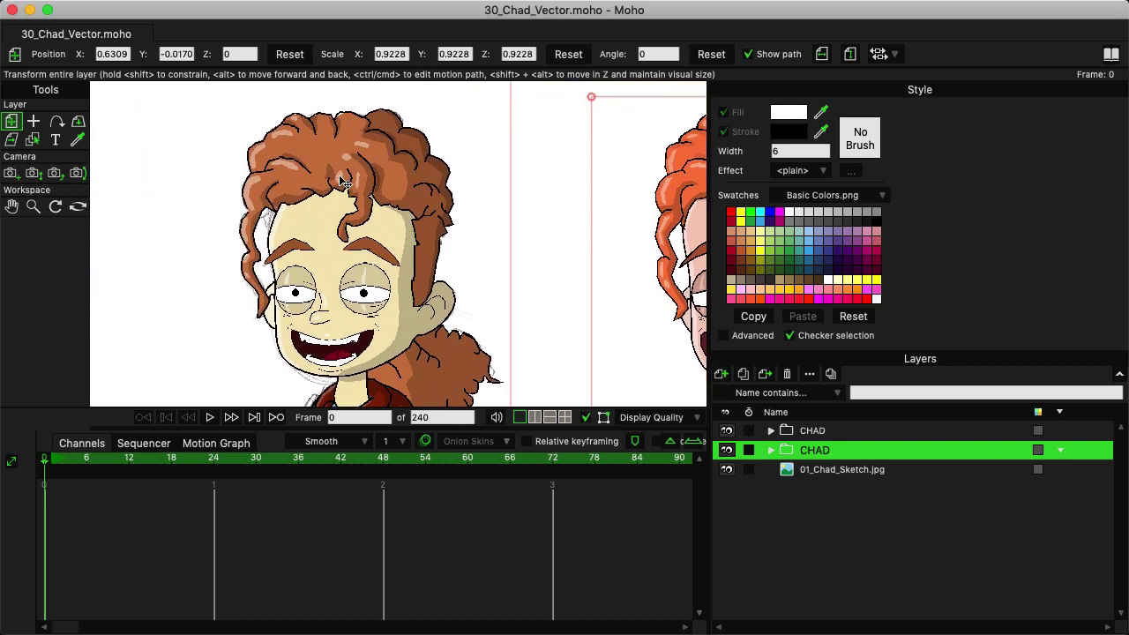
{"action": "scroll", "coordinate": [609, 201], "scroll_direction": "right", "scroll_amount": 5}
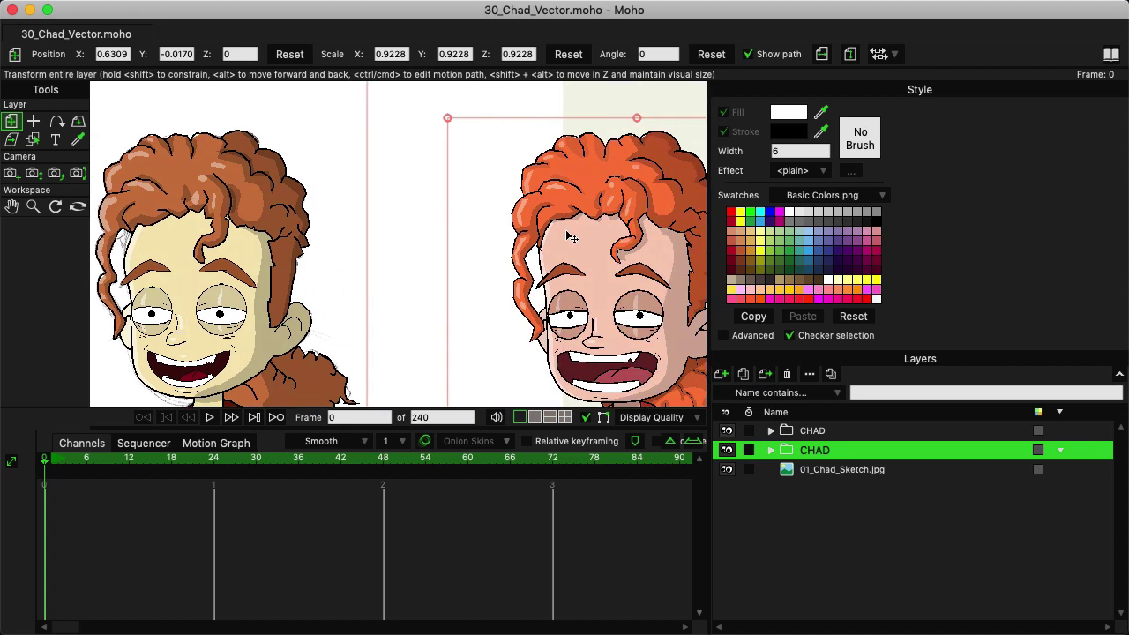
{"action": "scroll", "coordinate": [536, 238], "scroll_direction": "up", "scroll_amount": 5}
{"action": "scroll", "coordinate": [439, 268], "scroll_direction": "down", "scroll_amount": 5}
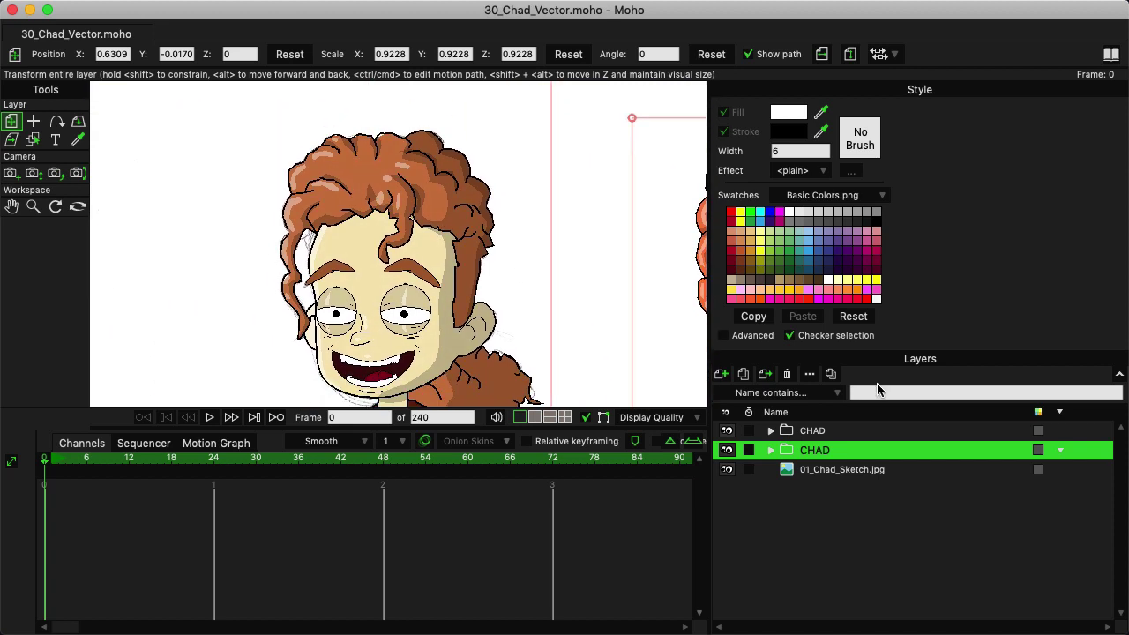
{"action": "left_click", "coordinate": [791, 431]}
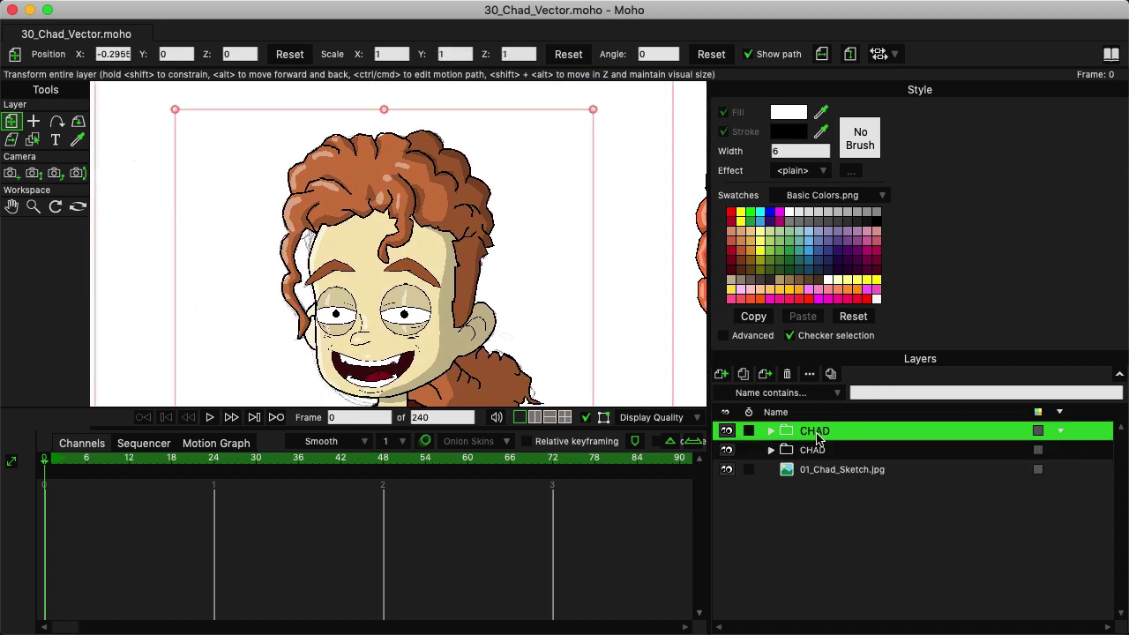
{"action": "left_click", "coordinate": [770, 431]}
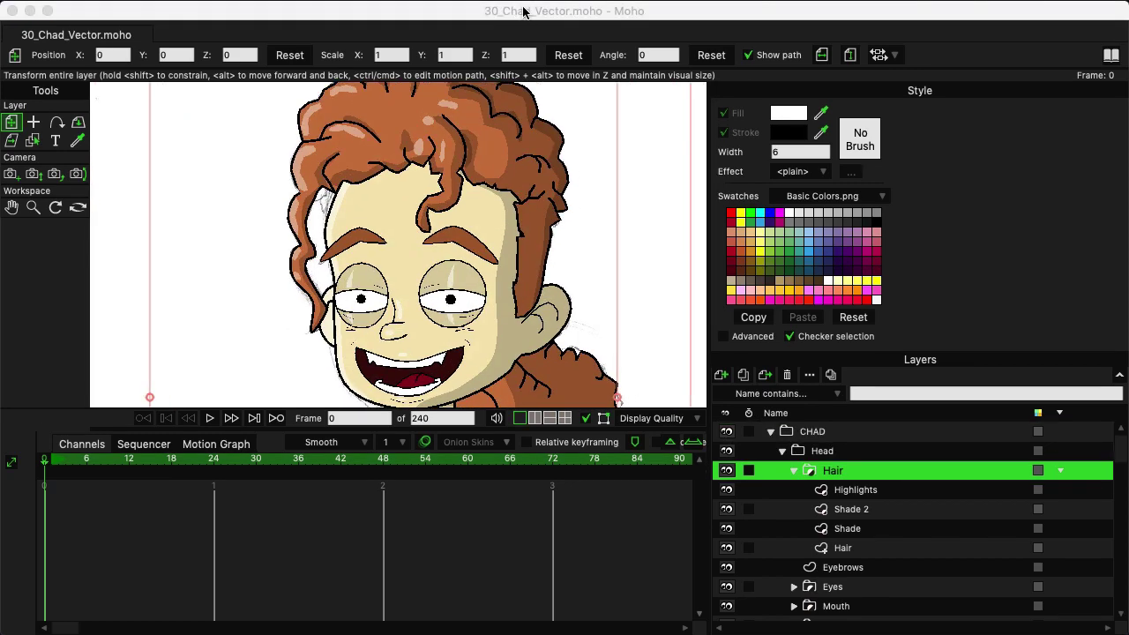
- Select the main Hair vector layer, zoom in on the forehead hairline, and choose Select Points
{"action": "left_click", "coordinate": [520, 12]}
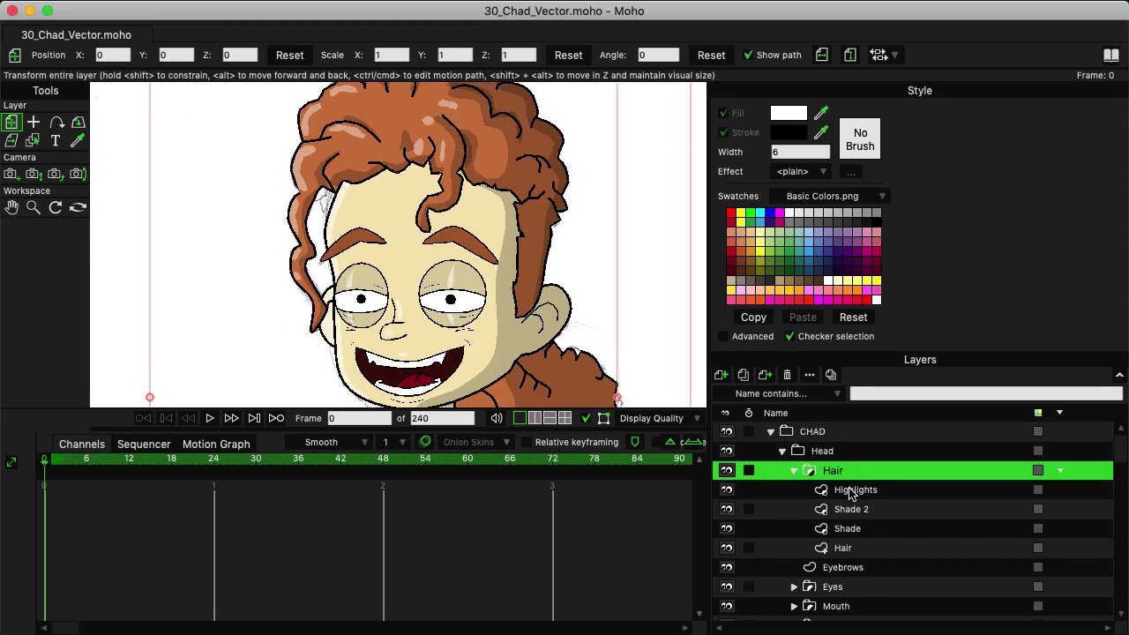
{"action": "left_click", "coordinate": [844, 547]}
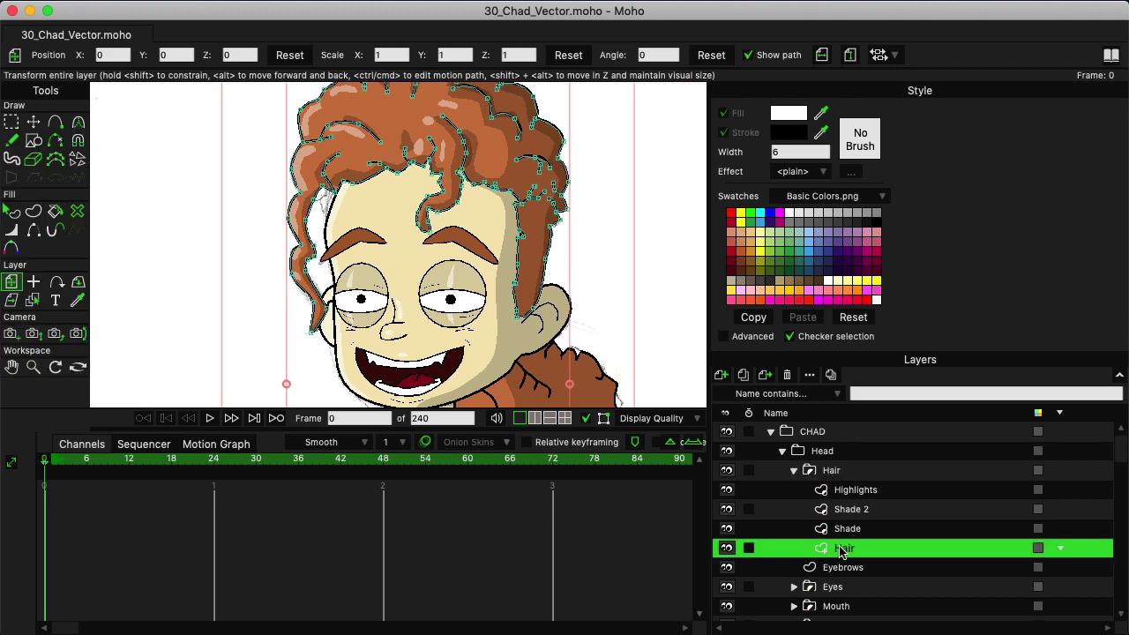
{"action": "left_click_drag", "start_coordinate": [497, 220], "coordinate": [565, 280]}
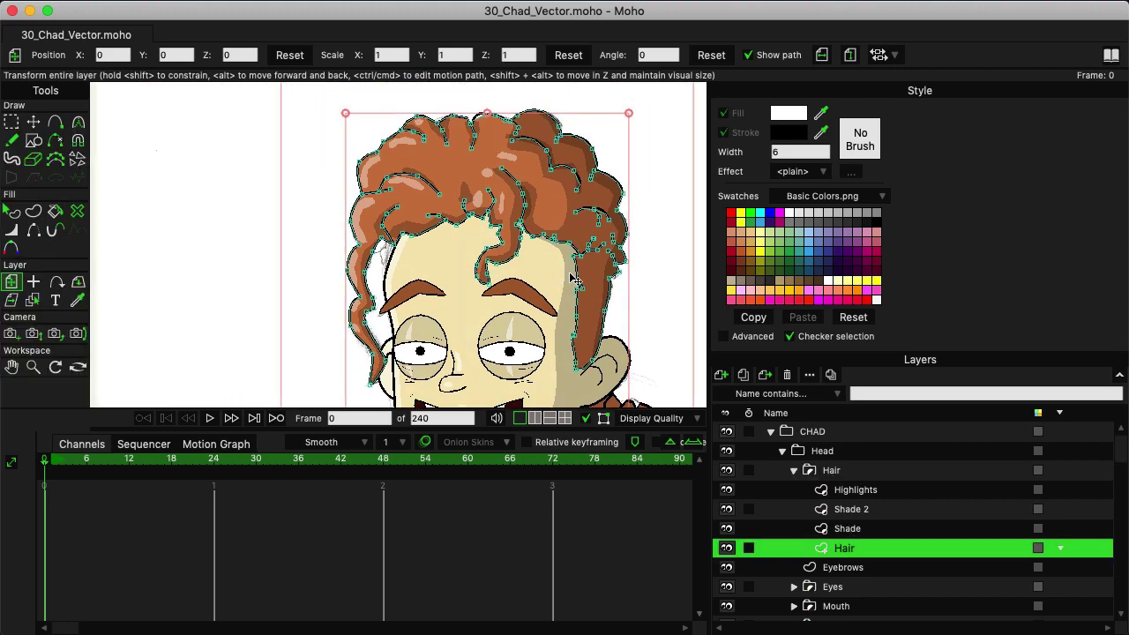
{"action": "scroll", "coordinate": [565, 280], "scroll_direction": "up", "scroll_amount": 3}
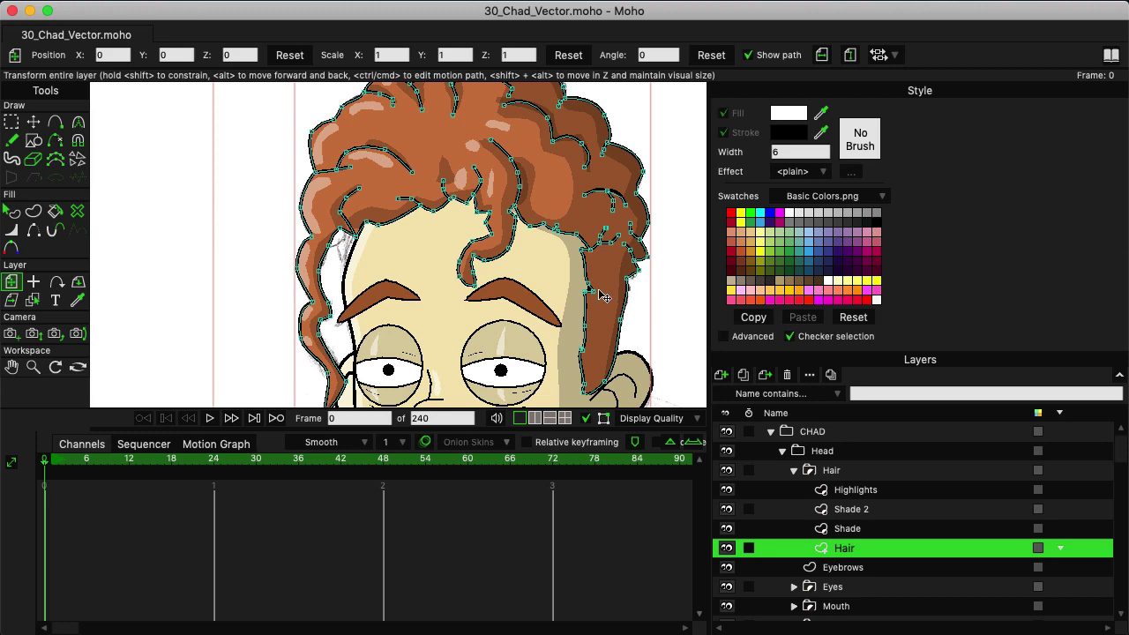
{"action": "scroll", "coordinate": [534, 277], "scroll_direction": "up", "scroll_amount": 5}
{"action": "scroll", "coordinate": [529, 274], "scroll_direction": "up", "scroll_amount": 3}
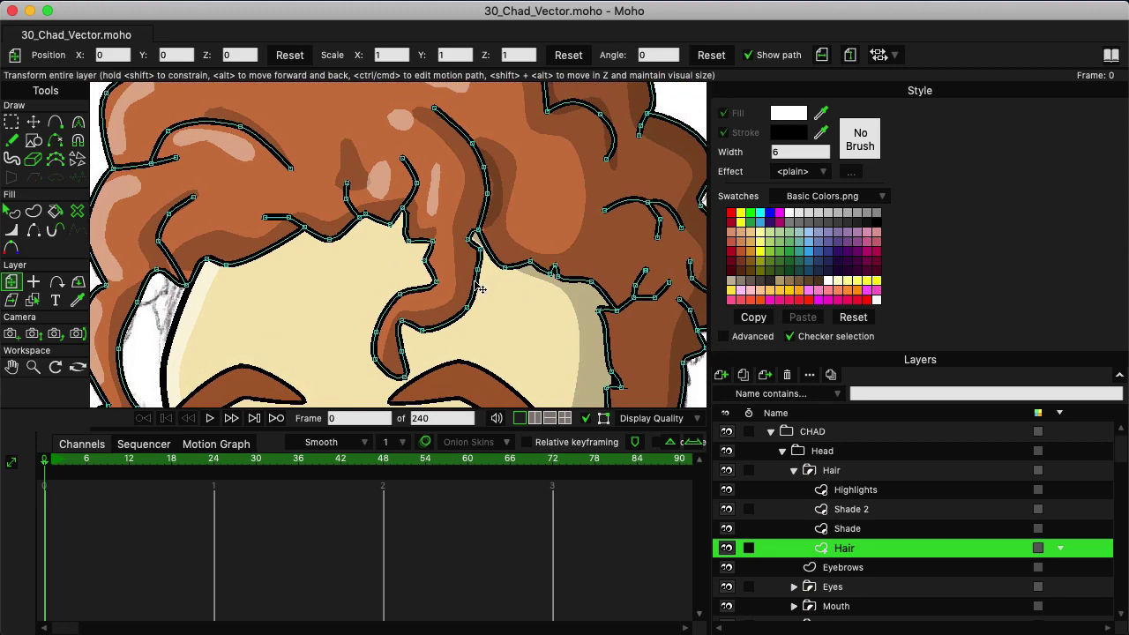
{"action": "scroll", "coordinate": [354, 211], "scroll_direction": "up", "scroll_amount": 2}
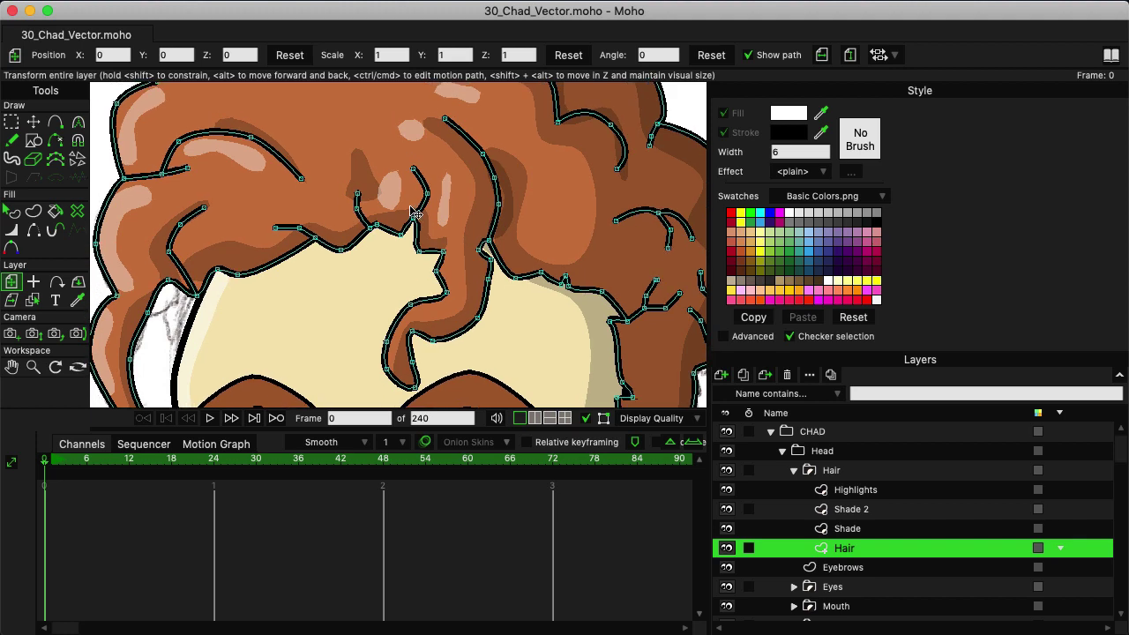
{"action": "scroll", "coordinate": [354, 211], "scroll_direction": "down", "scroll_amount": 2}
{"action": "left_click", "coordinate": [14, 124]}
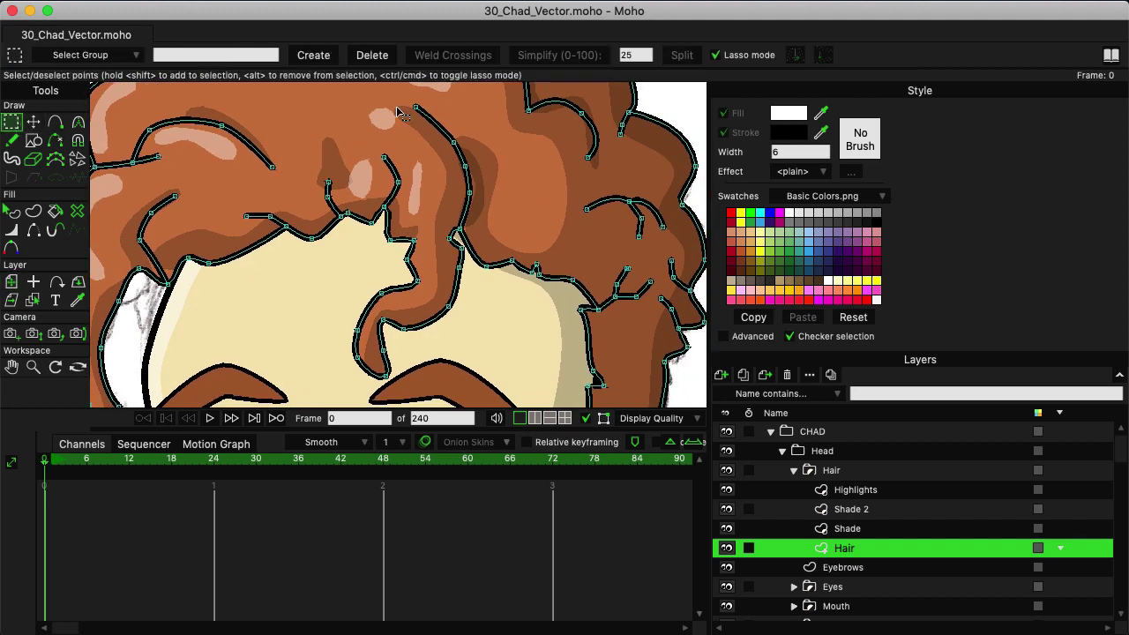
- Lasso the central forehead strand's points, delete them, and collapse the Hair group
{"action": "left_click_drag", "start_coordinate": [396, 96], "coordinate": [375, 181]}
{"action": "mouse_move", "coordinate": [406, 101]}
{"action": "left_mouse_down"}
{"action": "mouse_move", "coordinate": [376, 148]}
{"action": "mouse_move", "coordinate": [381, 258]}
{"action": "mouse_move", "coordinate": [343, 321]}
{"action": "mouse_move", "coordinate": [340, 363]}
{"action": "mouse_move", "coordinate": [372, 385]}
{"action": "mouse_move", "coordinate": [419, 378]}
{"action": "mouse_move", "coordinate": [483, 286]}
{"action": "mouse_move", "coordinate": [470, 253]}
{"action": "mouse_move", "coordinate": [497, 173]}
{"action": "mouse_move", "coordinate": [488, 117]}
{"action": "mouse_move", "coordinate": [447, 83]}
{"action": "mouse_move", "coordinate": [403, 105]}
{"action": "left_mouse_up"}
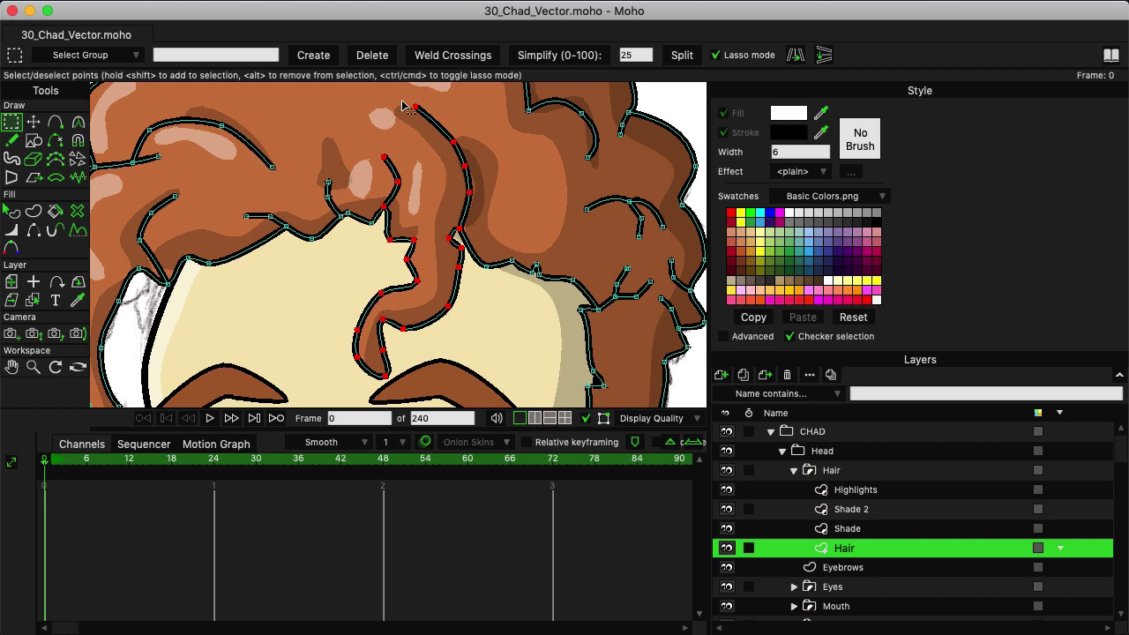
{"action": "left_click", "coordinate": [810, 470]}
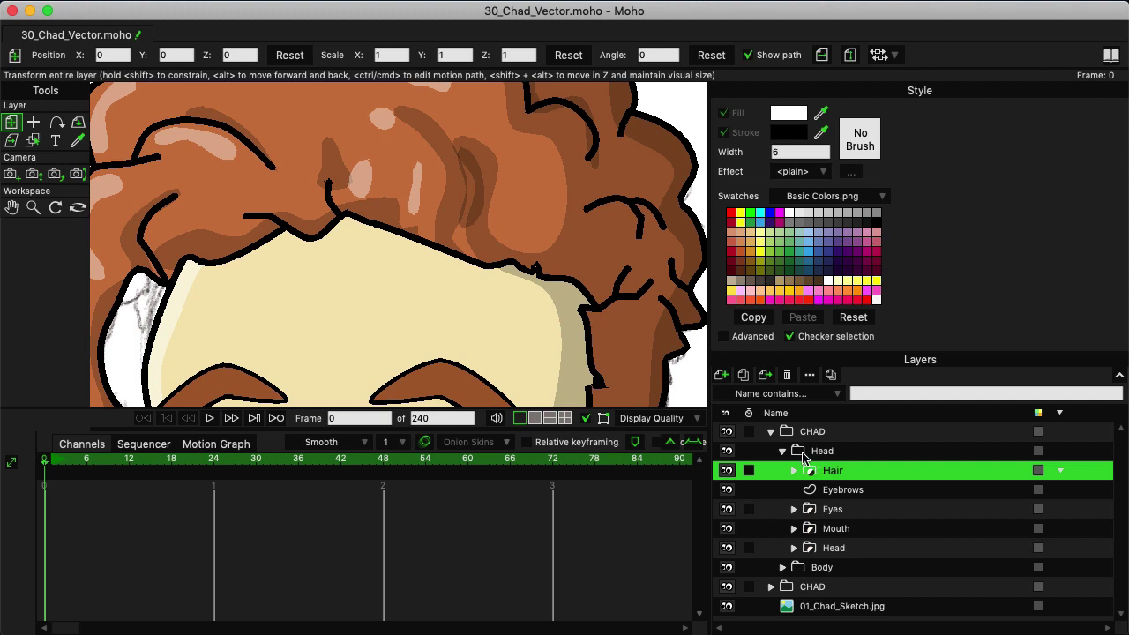
- Add a vector layer inside Head above Hair and name it 'Hair Strand Small'
{"action": "left_click", "coordinate": [802, 452]}
{"action": "left_click", "coordinate": [722, 378]}
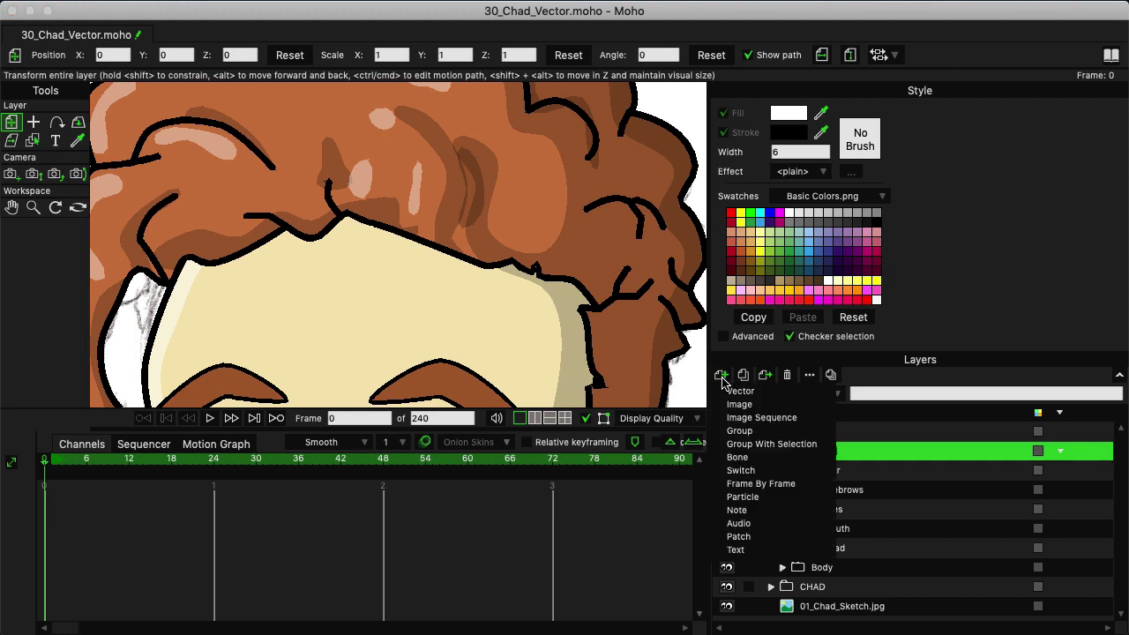
{"action": "left_click", "coordinate": [725, 392]}
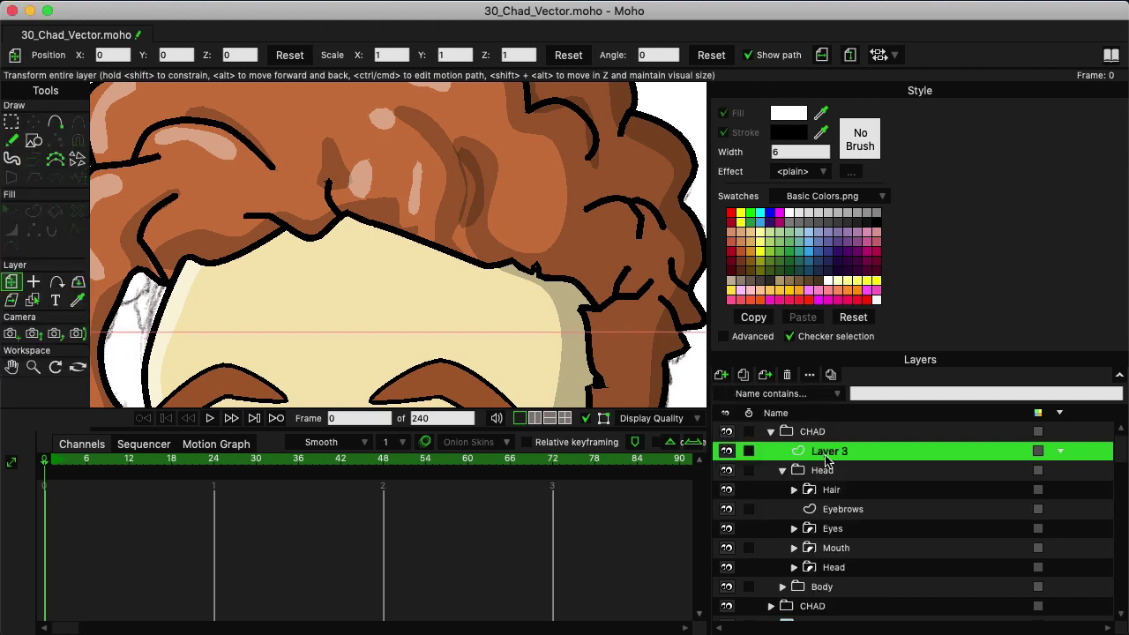
{"action": "left_click_drag", "start_coordinate": [826, 455], "coordinate": [838, 475]}
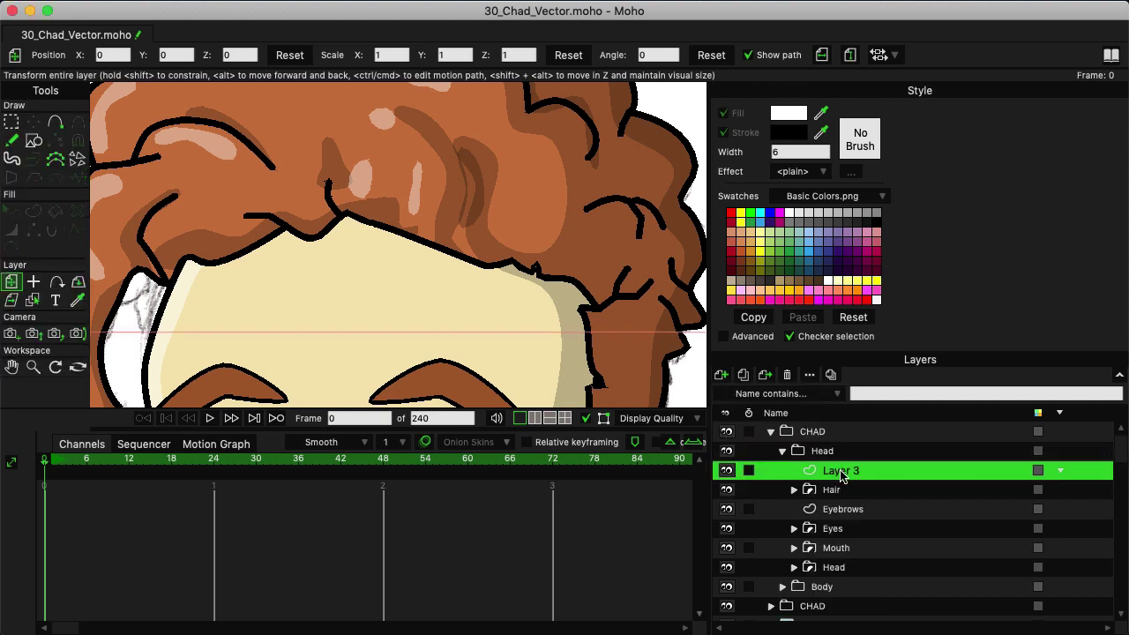
{"action": "double_click", "coordinate": [840, 475]}
{"action": "type", "text": "Hair Stan"}
{"action": "key", "text": "BackSpace"}
{"action": "key", "text": "BackSpace"}
{"action": "key", "text": "BackSpace"}
{"action": "type", "text": "rand Small"}
{"action": "key", "text": "Return"}
- Nudge the small strand's points slightly downward, then select the main Hair layer inside Hair
{"action": "key", "text": "t"}
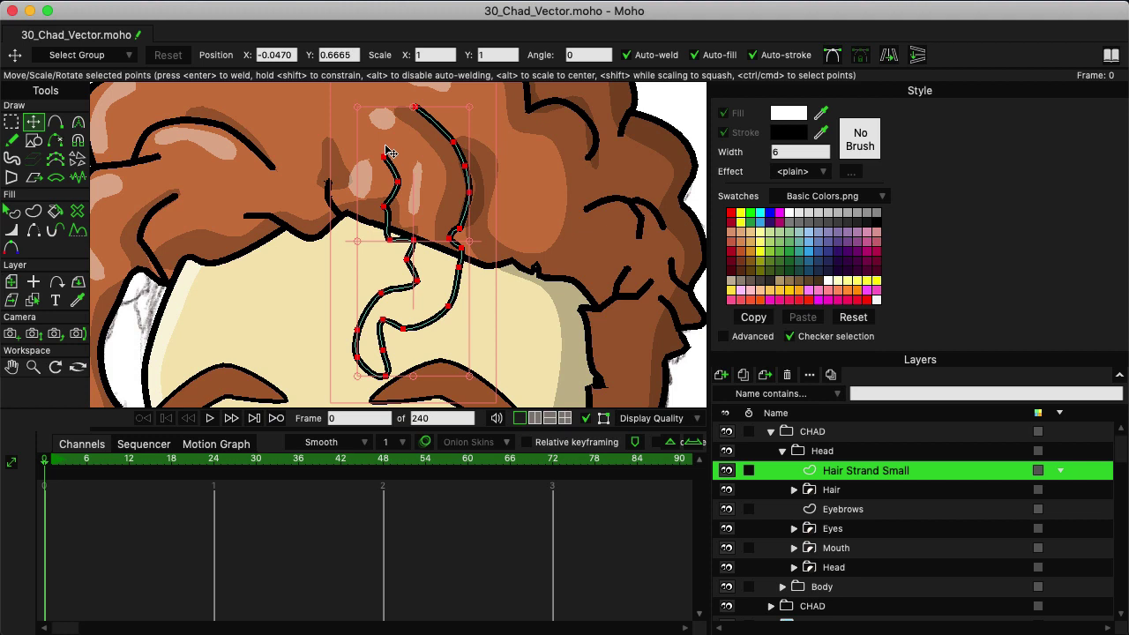
{"action": "left_click_drag", "start_coordinate": [422, 195], "coordinate": [423, 198]}
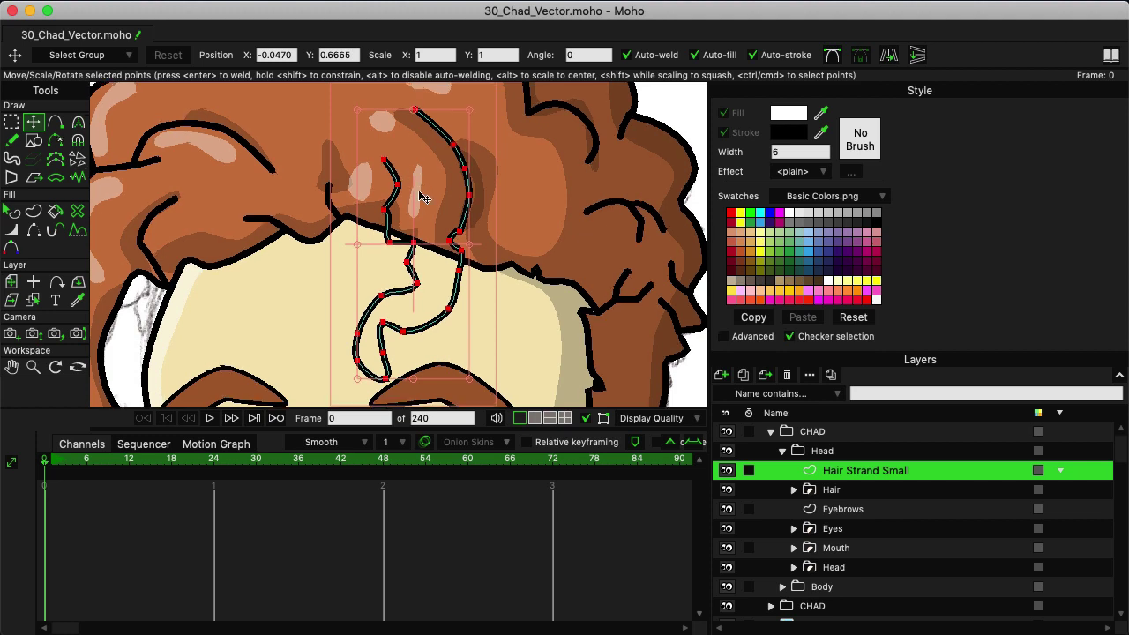
{"action": "scroll", "coordinate": [424, 198], "scroll_direction": "down", "scroll_amount": 2}
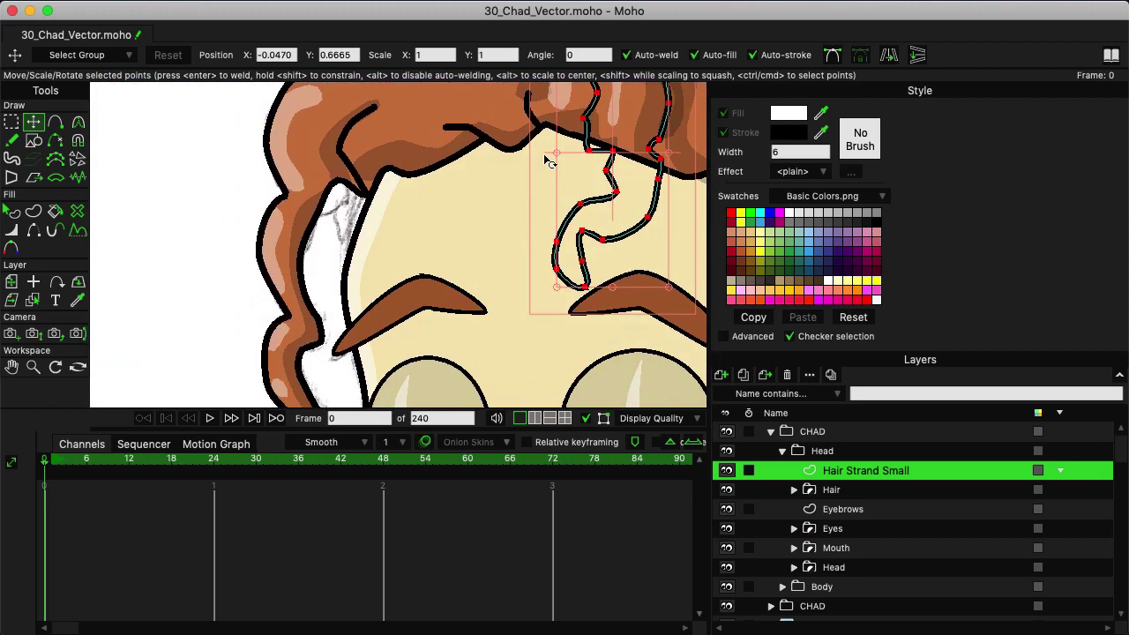
{"action": "scroll", "coordinate": [543, 183], "scroll_direction": "down", "scroll_amount": 3}
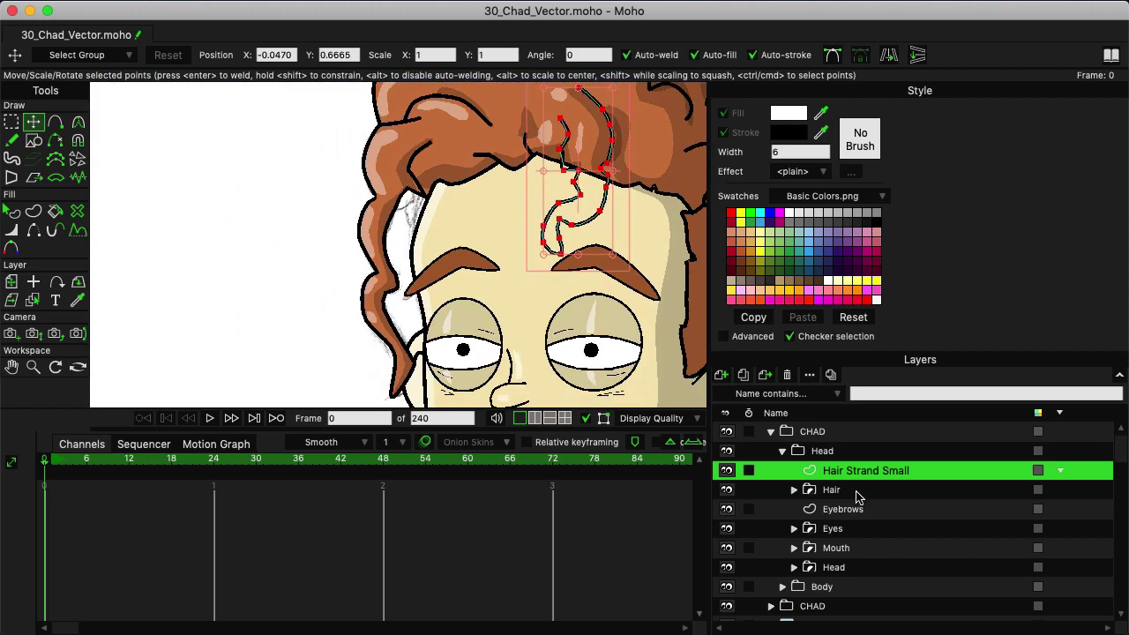
{"action": "left_click", "coordinate": [794, 490]}
{"action": "left_click", "coordinate": [850, 569]}
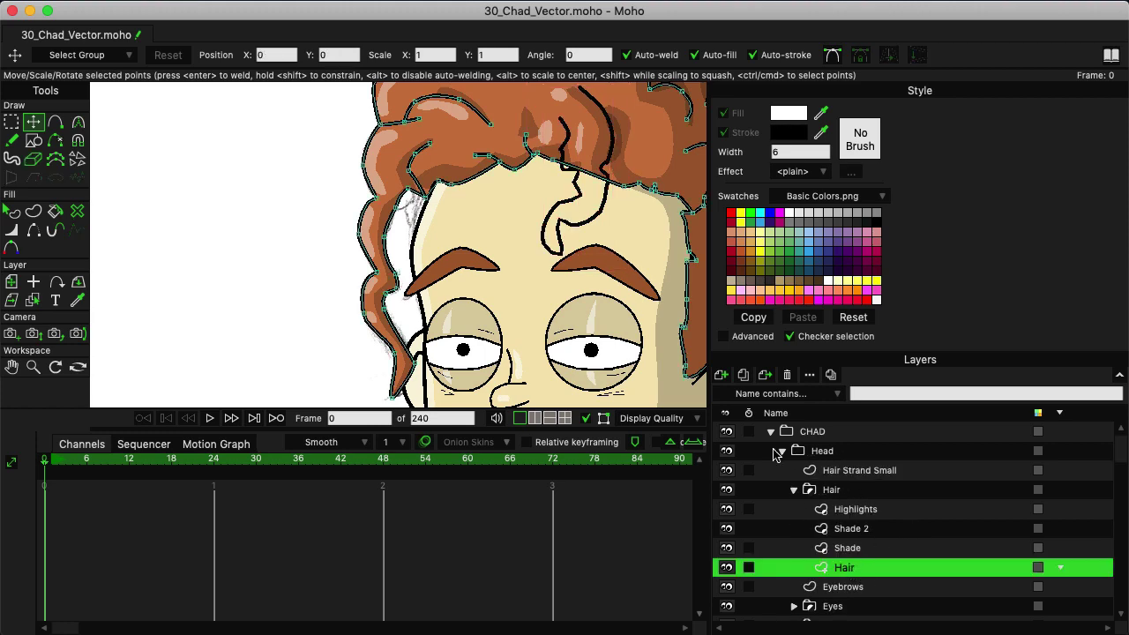
- Lasso and delete the left-side curls from the main Hair layer
{"action": "scroll", "coordinate": [389, 265], "scroll_direction": "right", "scroll_amount": 2}
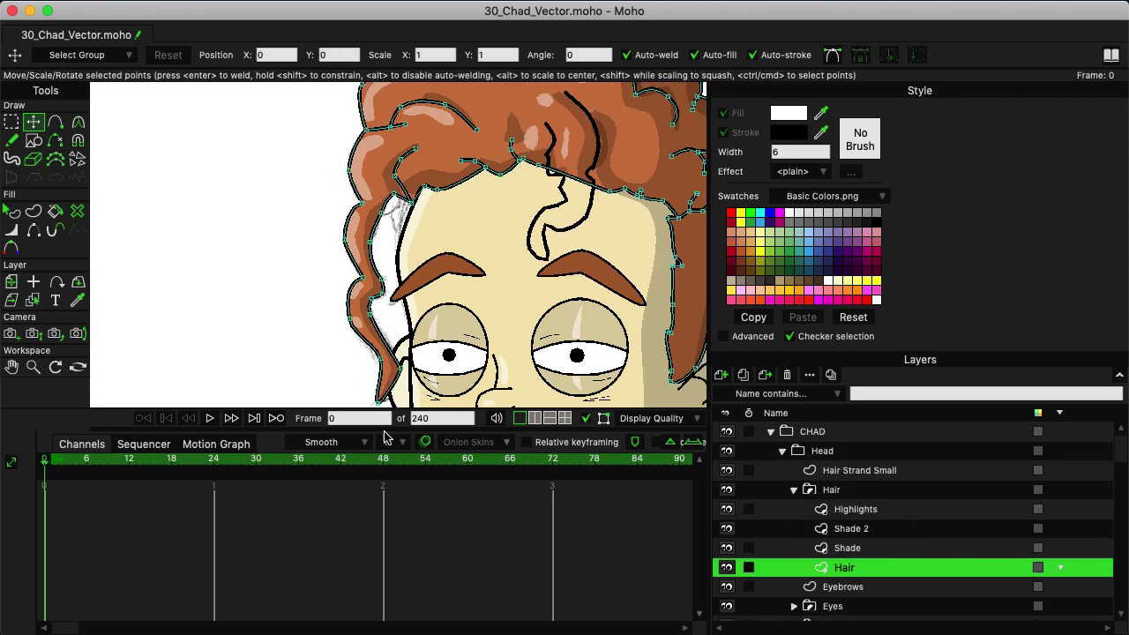
{"action": "left_click_drag", "start_coordinate": [384, 430], "coordinate": [383, 545]}
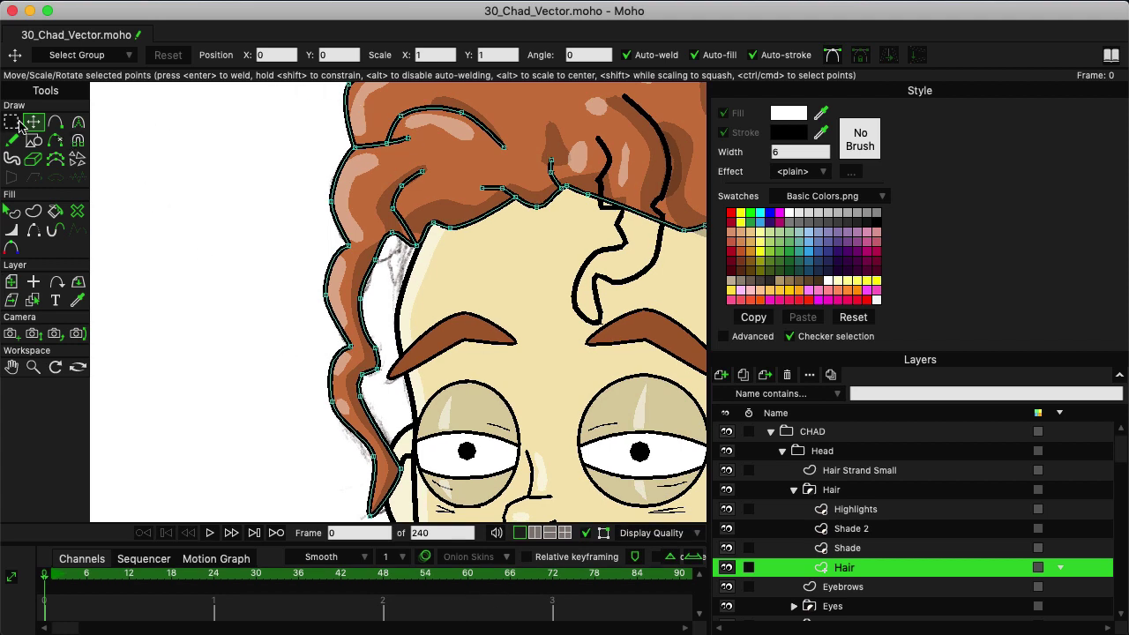
{"action": "mouse_move", "coordinate": [403, 101]}
{"action": "left_mouse_down"}
{"action": "mouse_move", "coordinate": [313, 188]}
{"action": "mouse_move", "coordinate": [300, 240]}
{"action": "mouse_move", "coordinate": [302, 371]}
{"action": "mouse_move", "coordinate": [326, 456]}
{"action": "mouse_move", "coordinate": [371, 524]}
{"action": "mouse_move", "coordinate": [411, 514]}
{"action": "mouse_move", "coordinate": [419, 461]}
{"action": "mouse_move", "coordinate": [405, 300]}
{"action": "mouse_move", "coordinate": [421, 263]}
{"action": "mouse_move", "coordinate": [421, 200]}
{"action": "mouse_move", "coordinate": [465, 158]}
{"action": "mouse_move", "coordinate": [511, 158]}
{"action": "mouse_move", "coordinate": [530, 126]}
{"action": "mouse_move", "coordinate": [439, 88]}
{"action": "mouse_move", "coordinate": [396, 110]}
{"action": "left_mouse_up"}
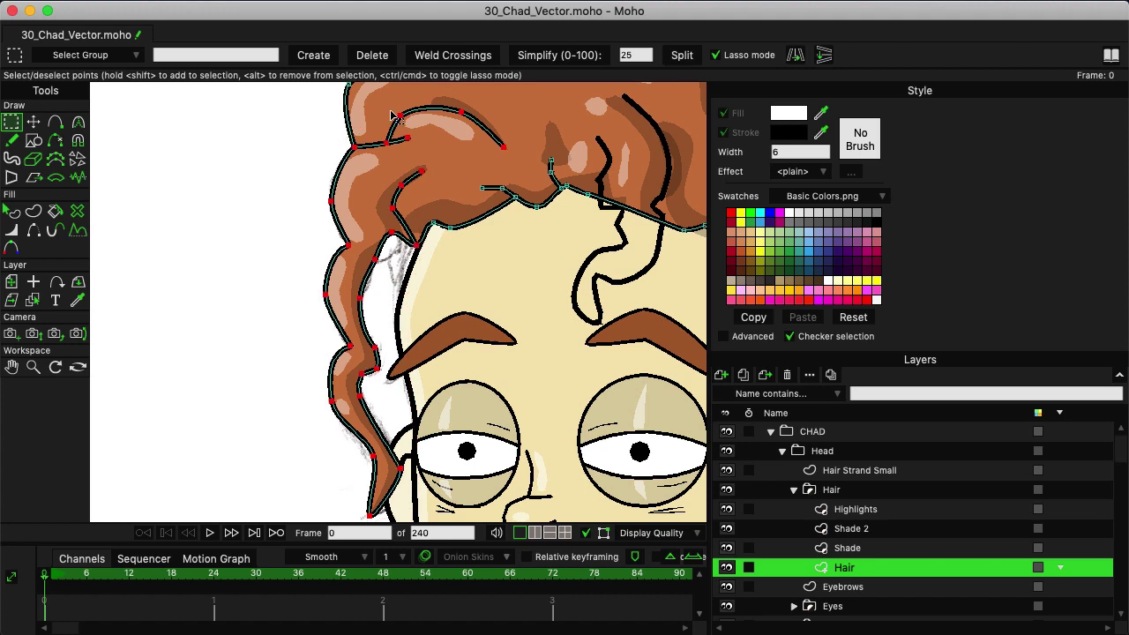
{"action": "key", "text": "Delete"}
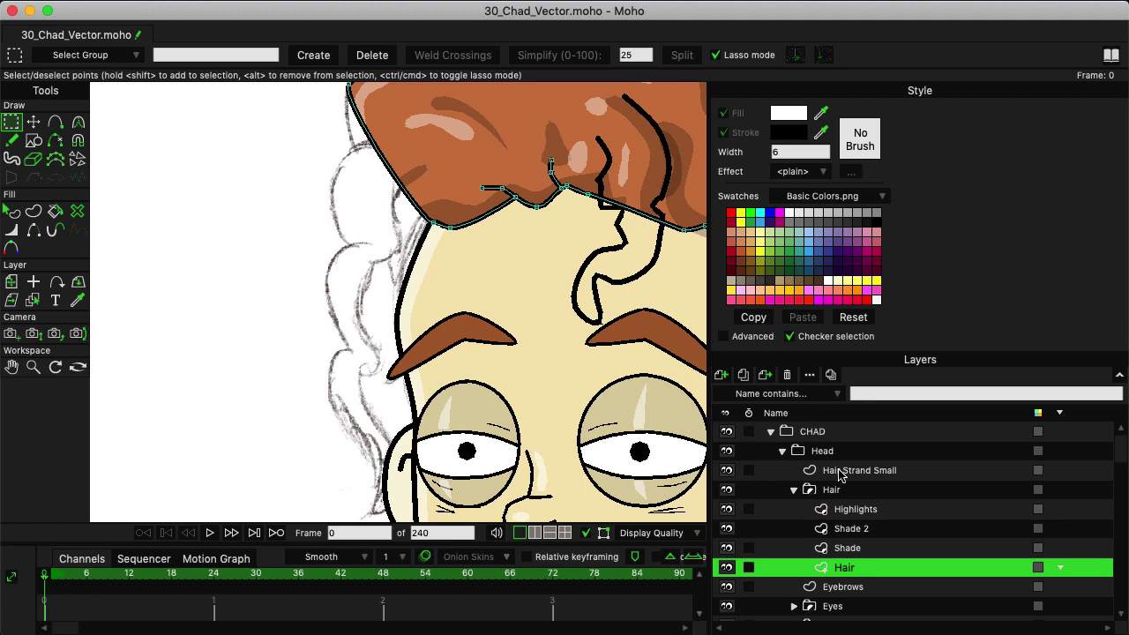
- Add a vector layer named 'Hair Stand Big' and paste the curly strand path into it
{"action": "left_click", "coordinate": [839, 473]}
{"action": "left_click", "coordinate": [722, 376]}
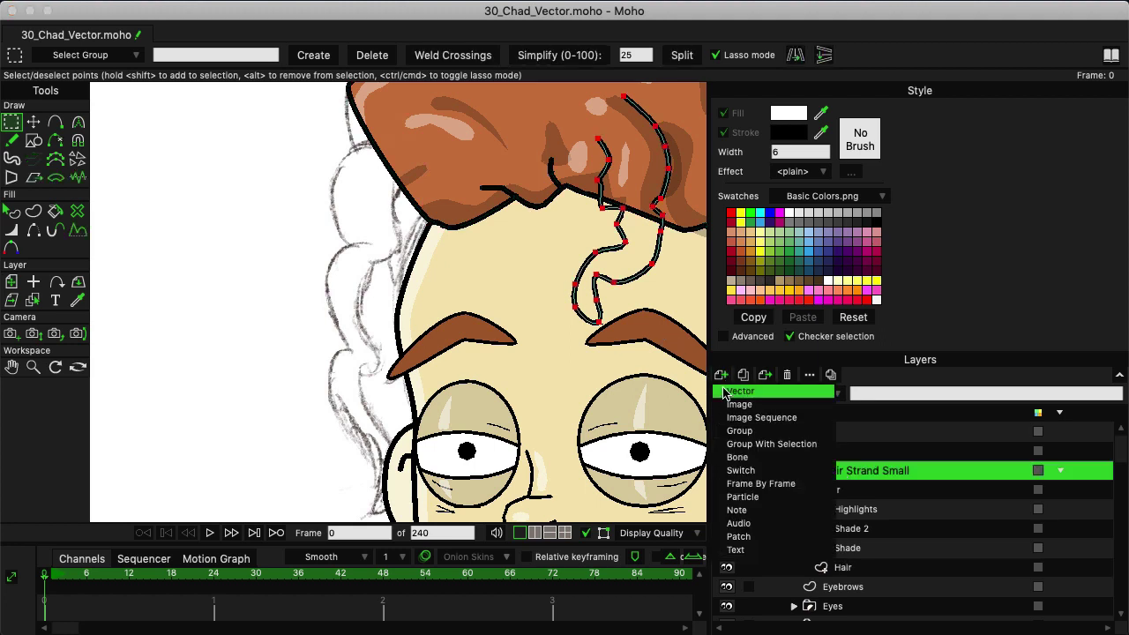
{"action": "left_click", "coordinate": [737, 391]}
{"action": "double_click", "coordinate": [860, 474]}
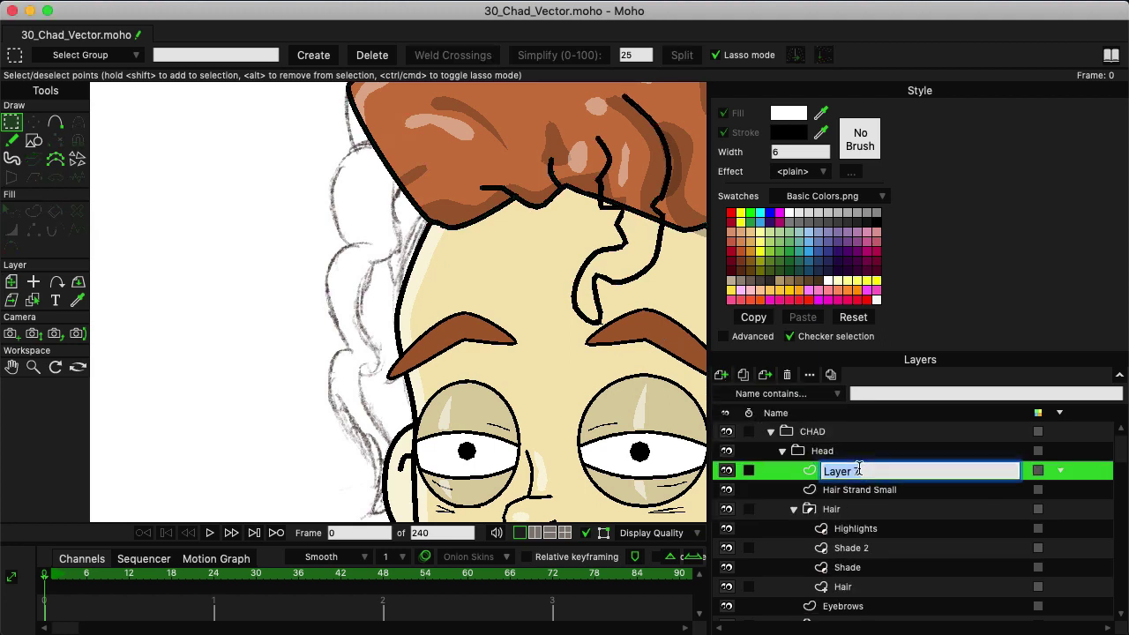
{"action": "type", "text": "Hi"}
{"action": "type", "text": "ir Stand Big"}
{"action": "key", "text": "Return"}
{"action": "key", "text": "ctrl+v"}
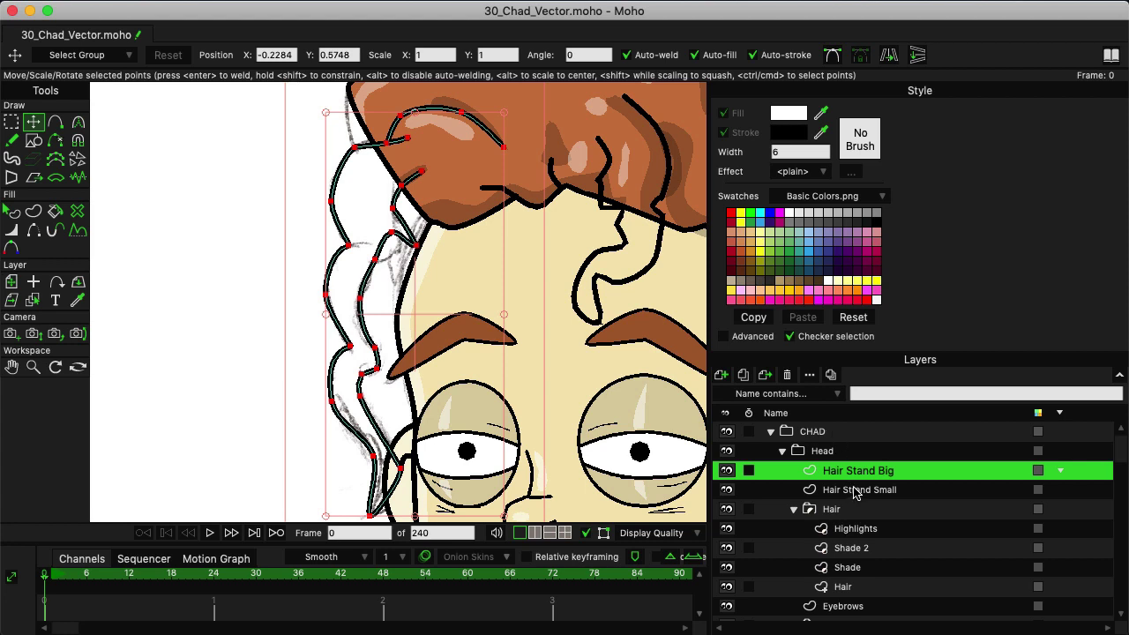
- Extend and close the big strand outline, and fill it with the eyedropper-sampled hair brown
{"action": "left_click", "coordinate": [55, 122]}
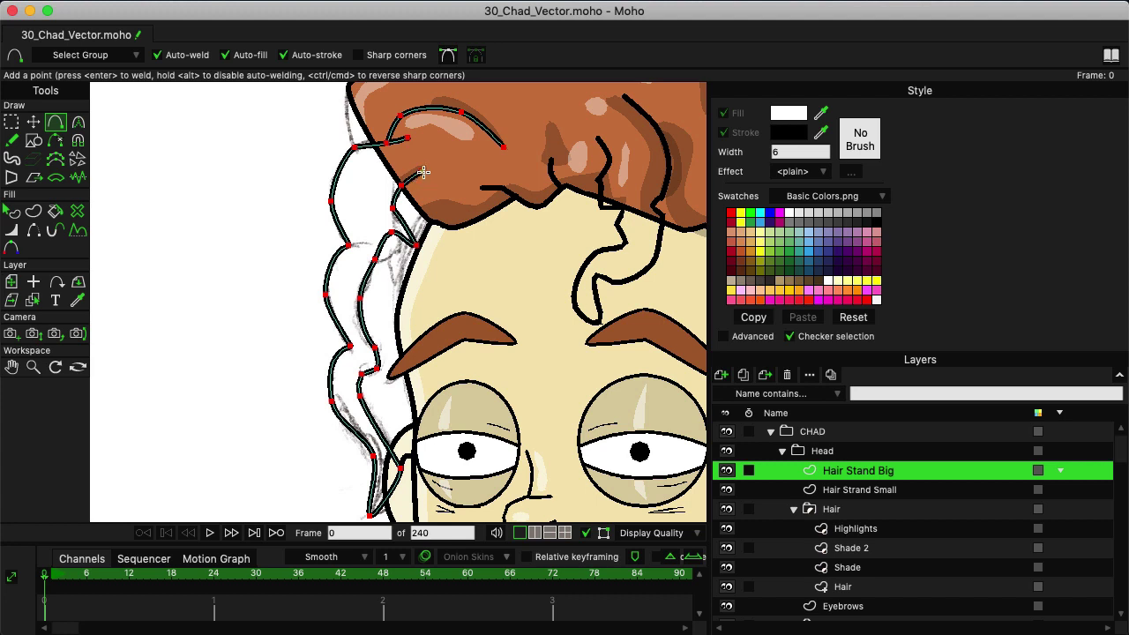
{"action": "left_click_drag", "start_coordinate": [423, 170], "coordinate": [503, 148]}
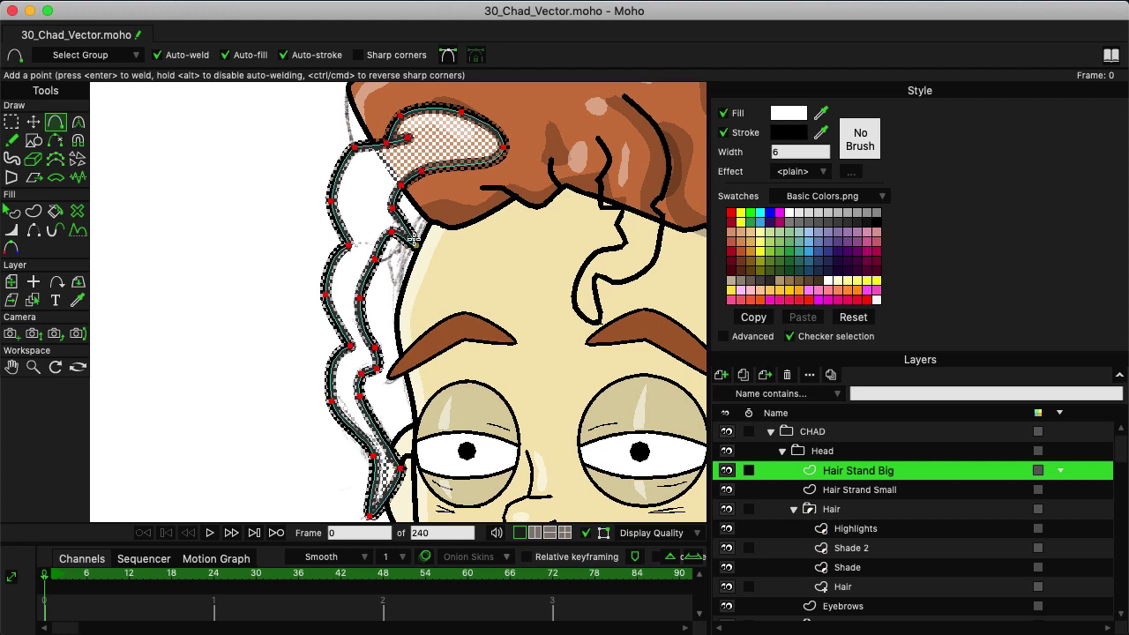
{"action": "left_click", "coordinate": [414, 242]}
{"action": "left_click_drag", "start_coordinate": [822, 117], "coordinate": [523, 106]}
{"action": "left_click", "coordinate": [11, 121]}
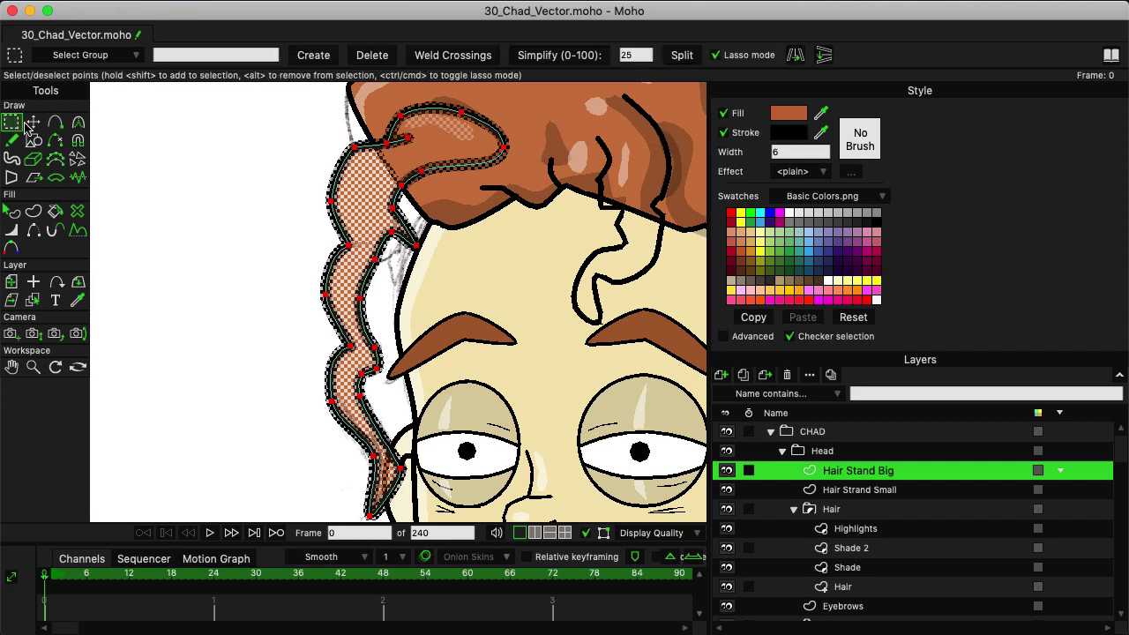
{"action": "left_click", "coordinate": [186, 209]}
{"action": "scroll", "coordinate": [240, 192], "scroll_direction": "down", "scroll_amount": 5}
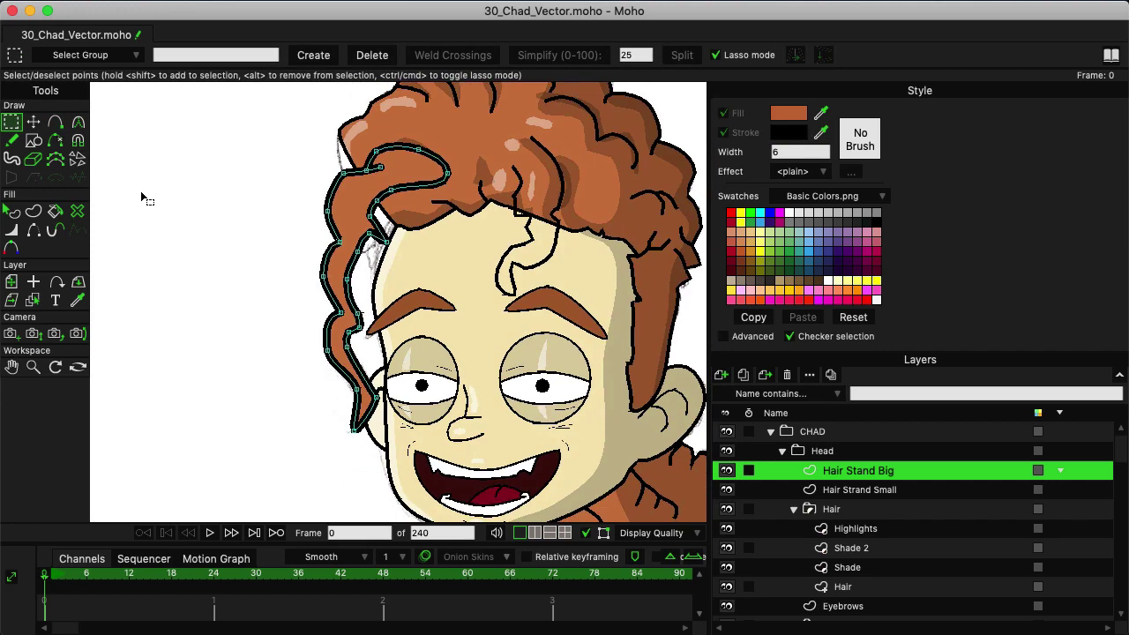
- Select the big strand shape and set its outline width to 3, after briefly trying 2
{"action": "left_click", "coordinate": [13, 210]}
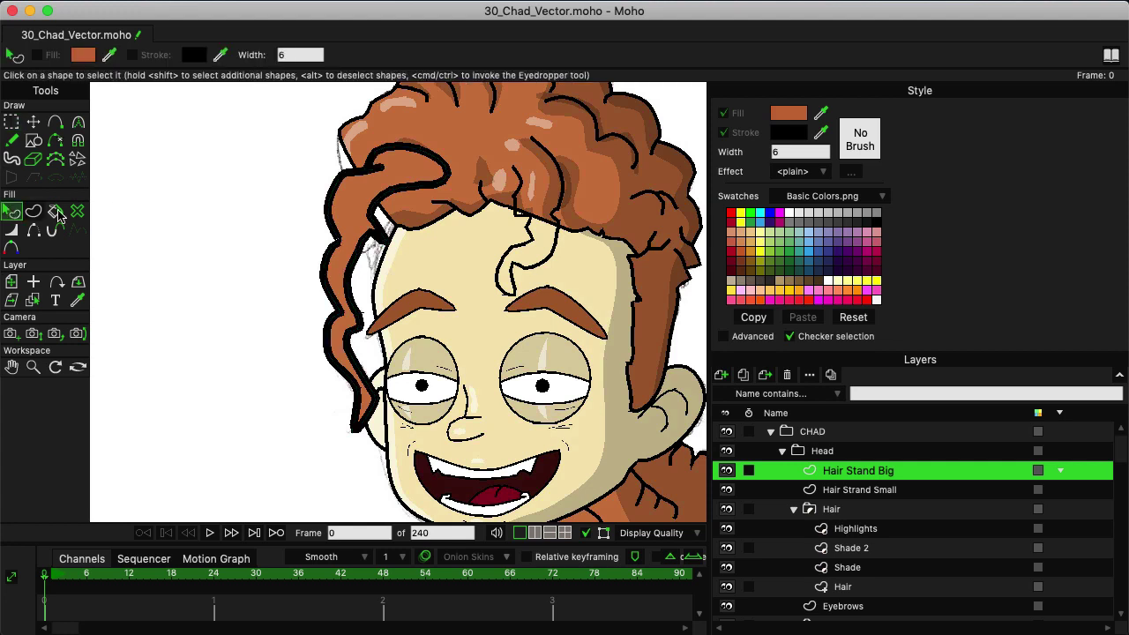
{"action": "left_click", "coordinate": [362, 244]}
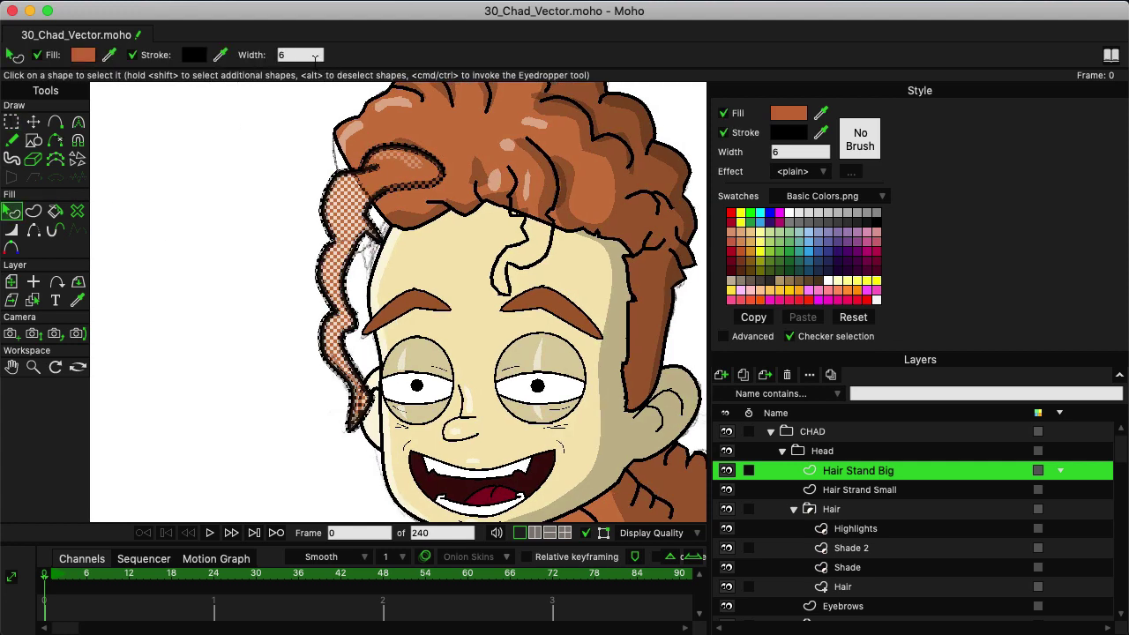
{"action": "left_click", "coordinate": [313, 56]}
{"action": "type", "text": "2"}
{"action": "key", "text": "Return"}
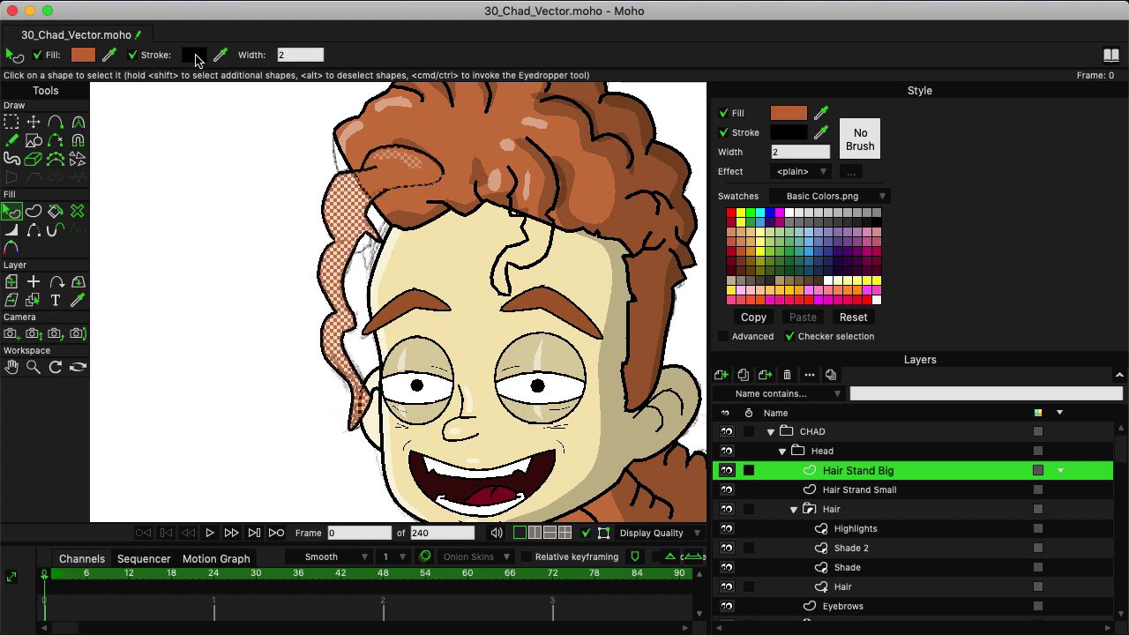
{"action": "left_click", "coordinate": [227, 272]}
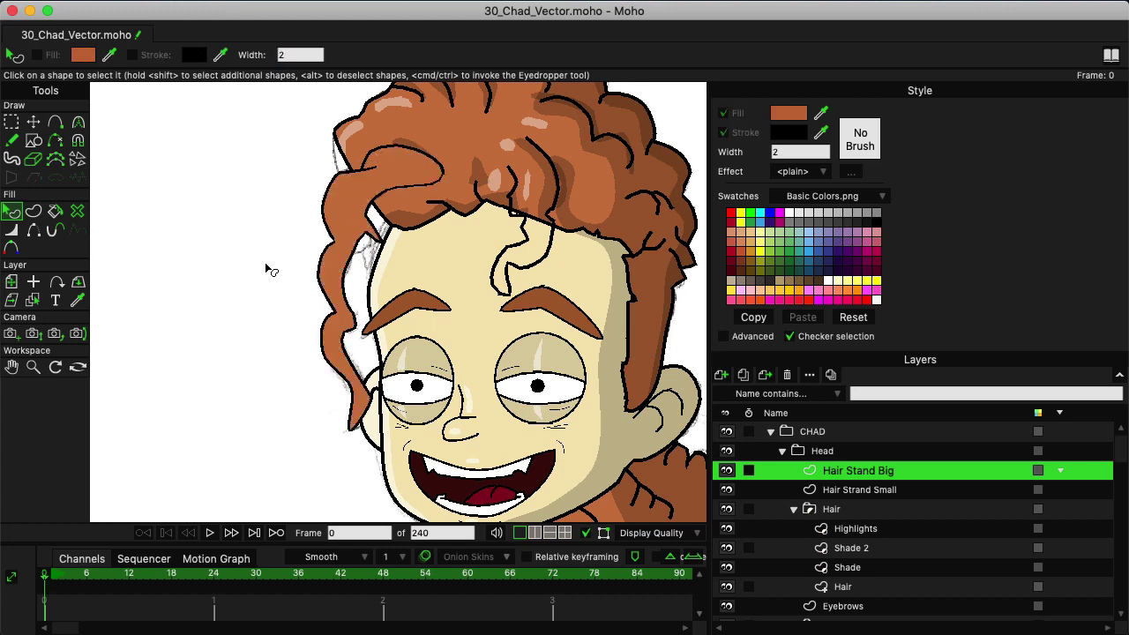
{"action": "left_click", "coordinate": [329, 232]}
{"action": "left_click", "coordinate": [279, 56]}
{"action": "type", "text": "3"}
{"action": "key", "text": "Return"}
{"action": "left_click", "coordinate": [212, 346]}
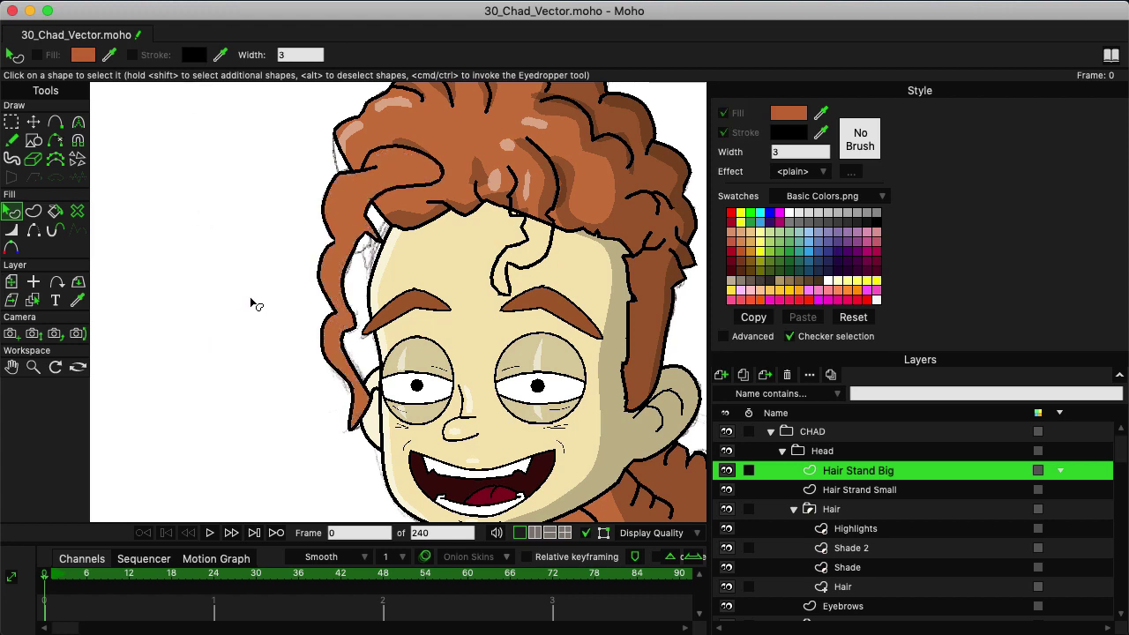
{"action": "left_click", "coordinate": [369, 236]}
{"action": "left_click", "coordinate": [253, 227]}
{"action": "left_click", "coordinate": [34, 233]}
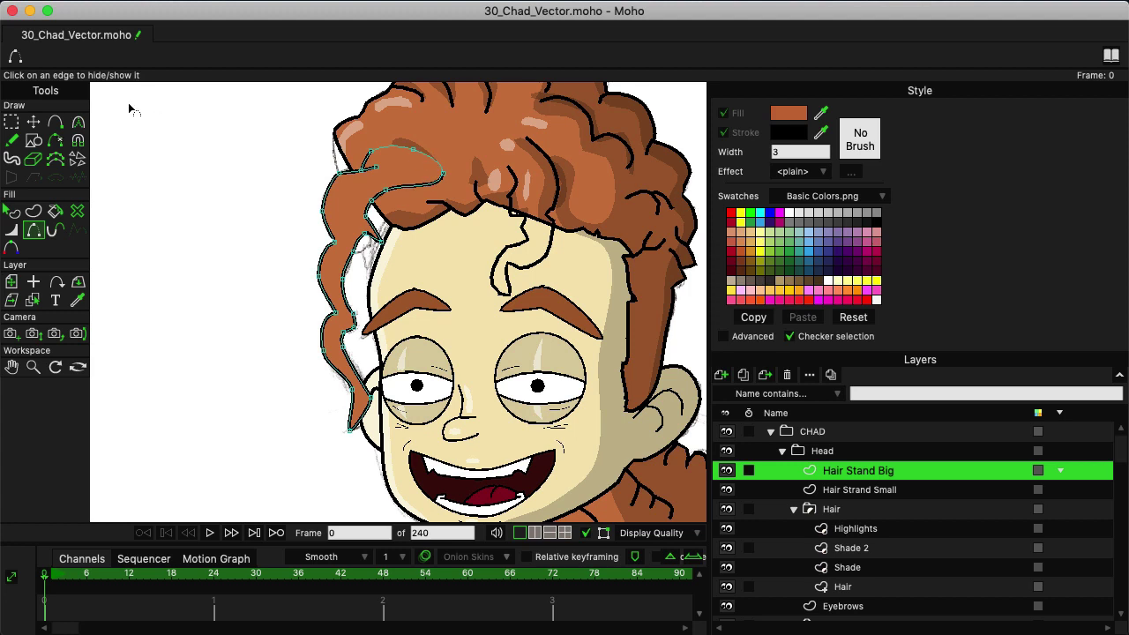
{"action": "left_click", "coordinate": [11, 122]}
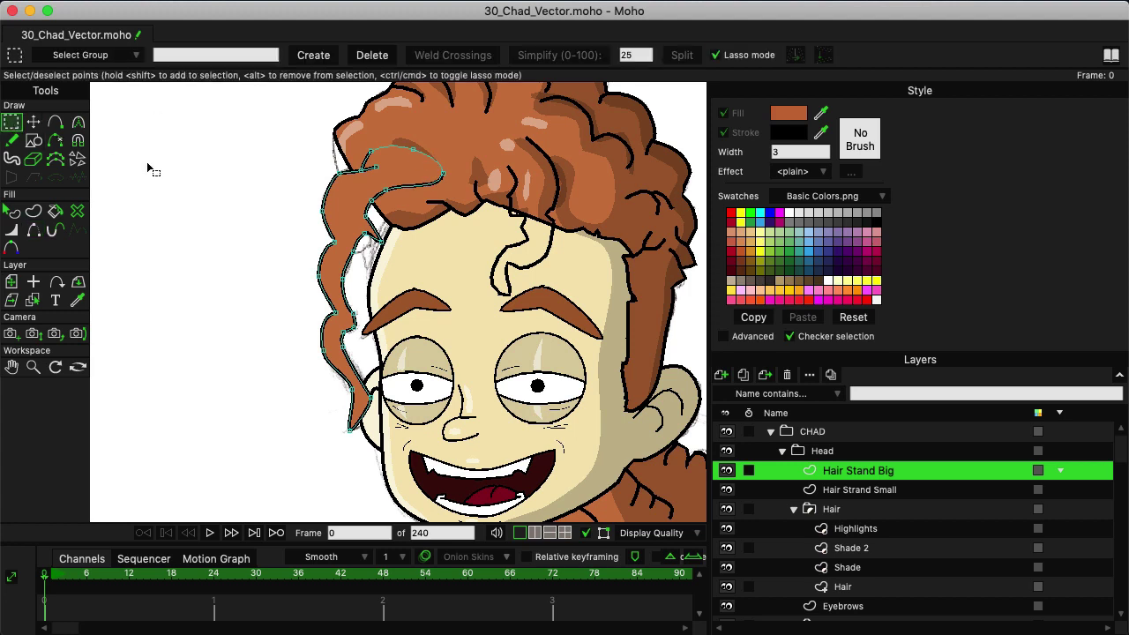
- On Hair Strand Small, join the strand's open endpoints to close its outline
{"action": "left_click", "coordinate": [853, 494]}
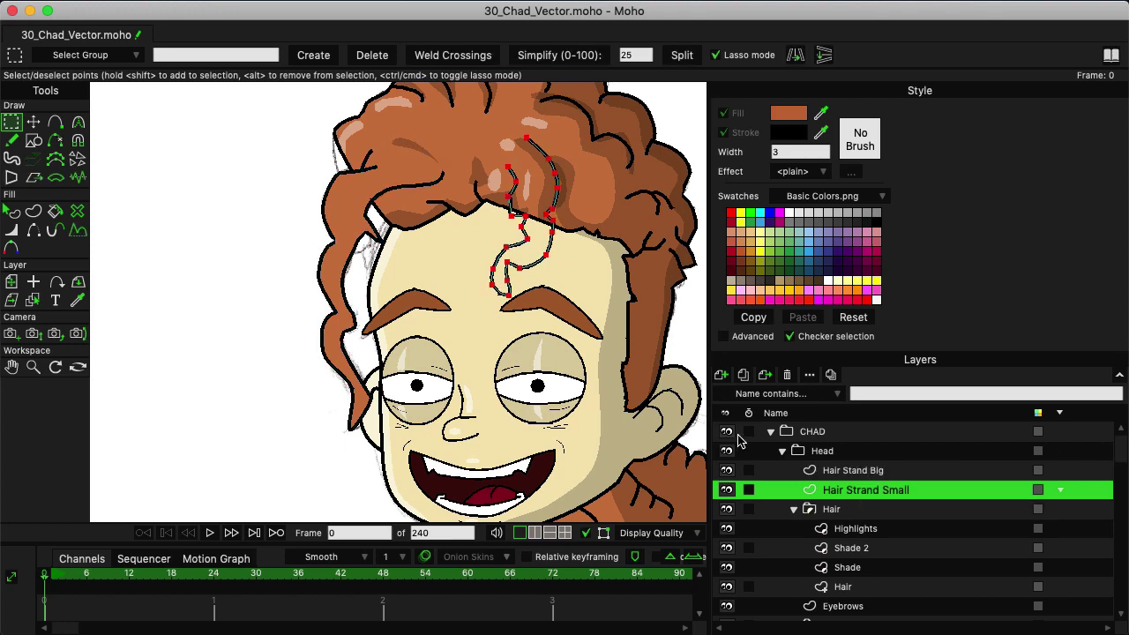
{"action": "scroll", "coordinate": [323, 194], "scroll_direction": "up", "scroll_amount": 5}
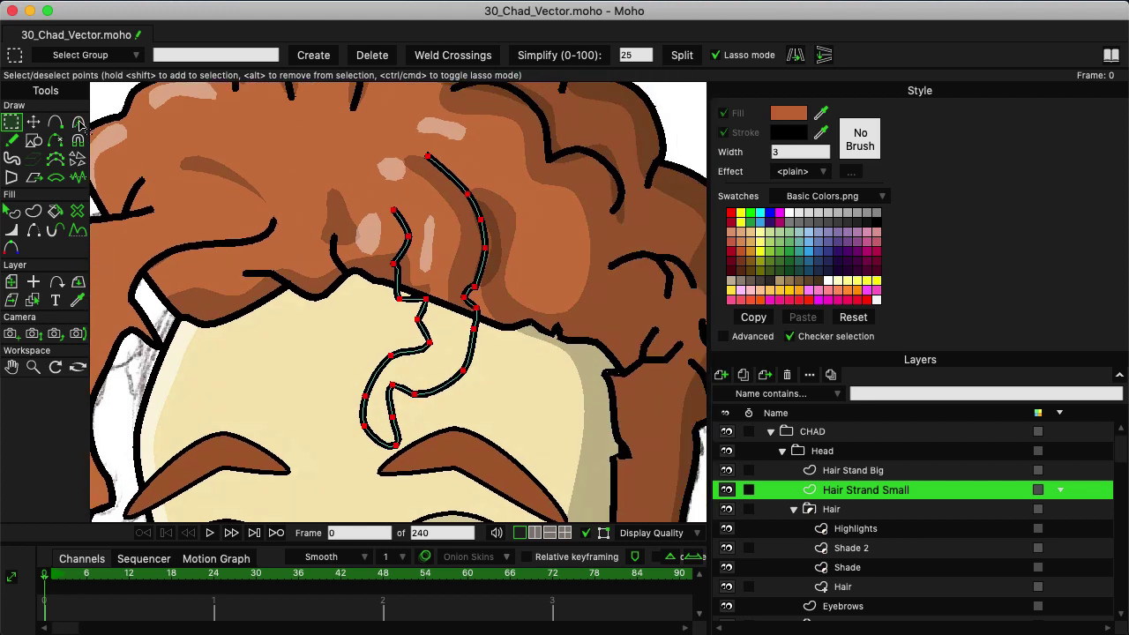
{"action": "left_click", "coordinate": [175, 141]}
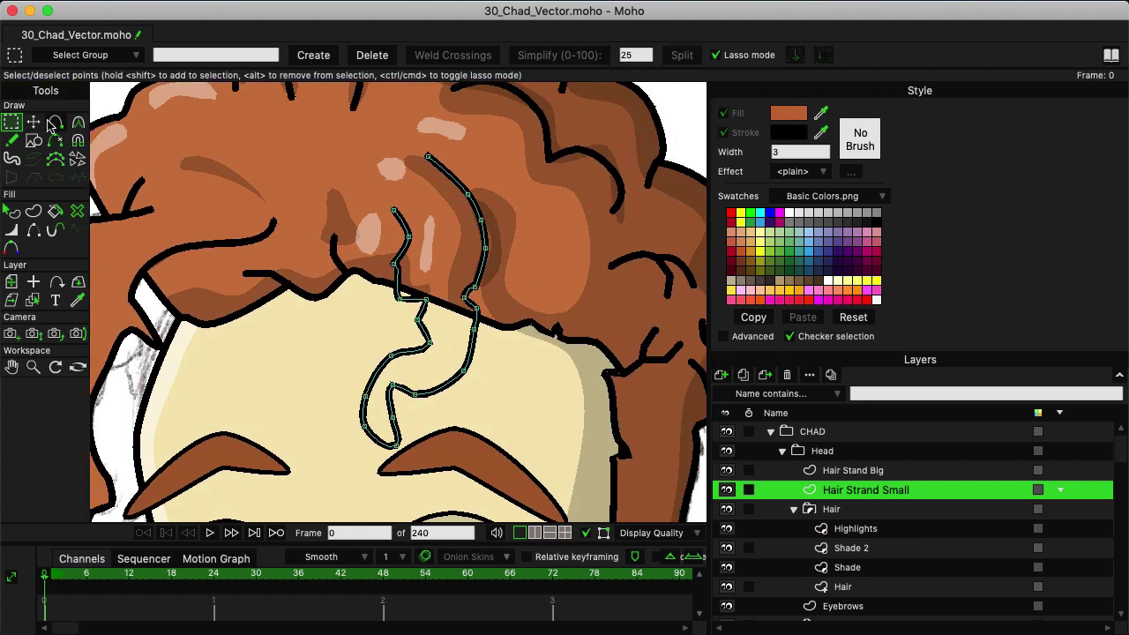
{"action": "left_click", "coordinate": [55, 123]}
{"action": "left_click", "coordinate": [394, 209]}
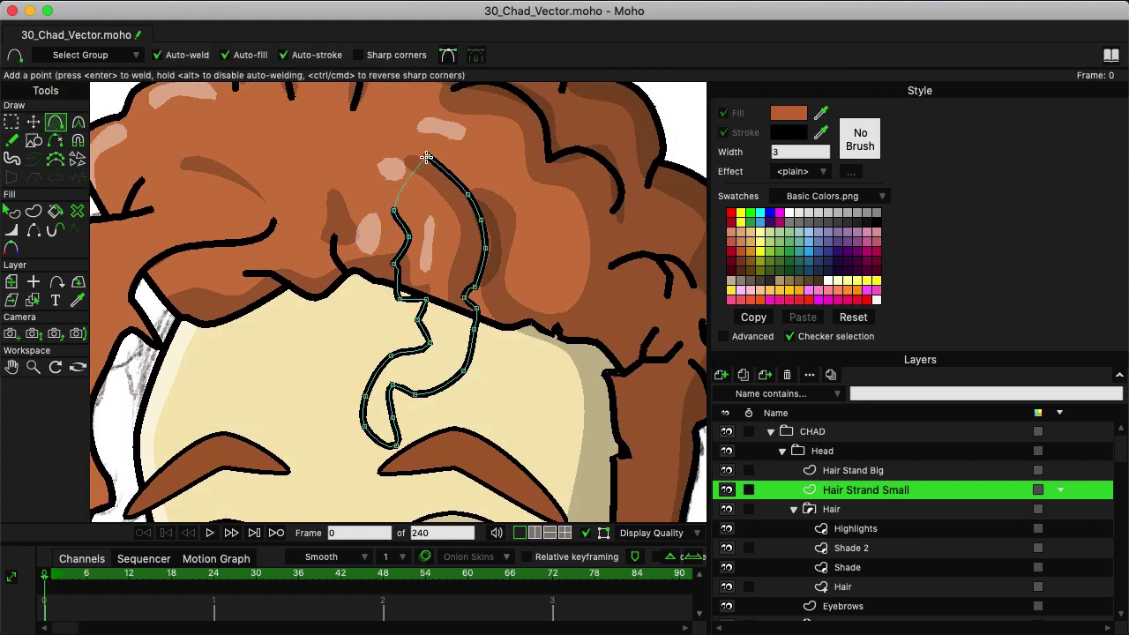
{"action": "left_click", "coordinate": [428, 157]}
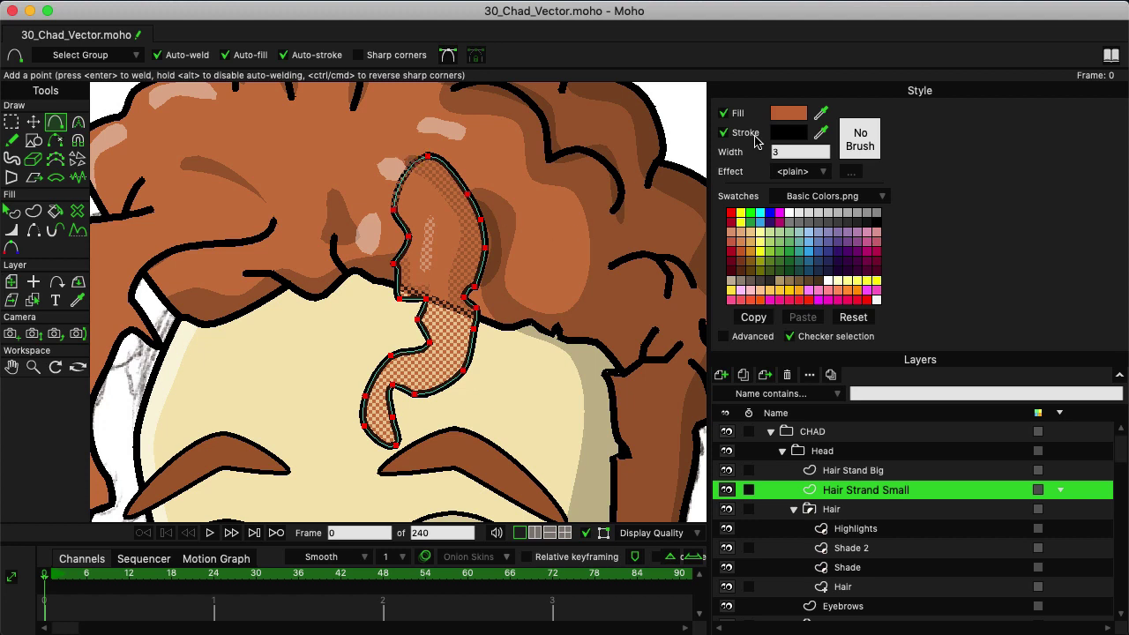
- Hide the small strand's upper-left edge so it blends into the hair above
{"action": "left_click", "coordinate": [11, 122]}
{"action": "left_click", "coordinate": [179, 132]}
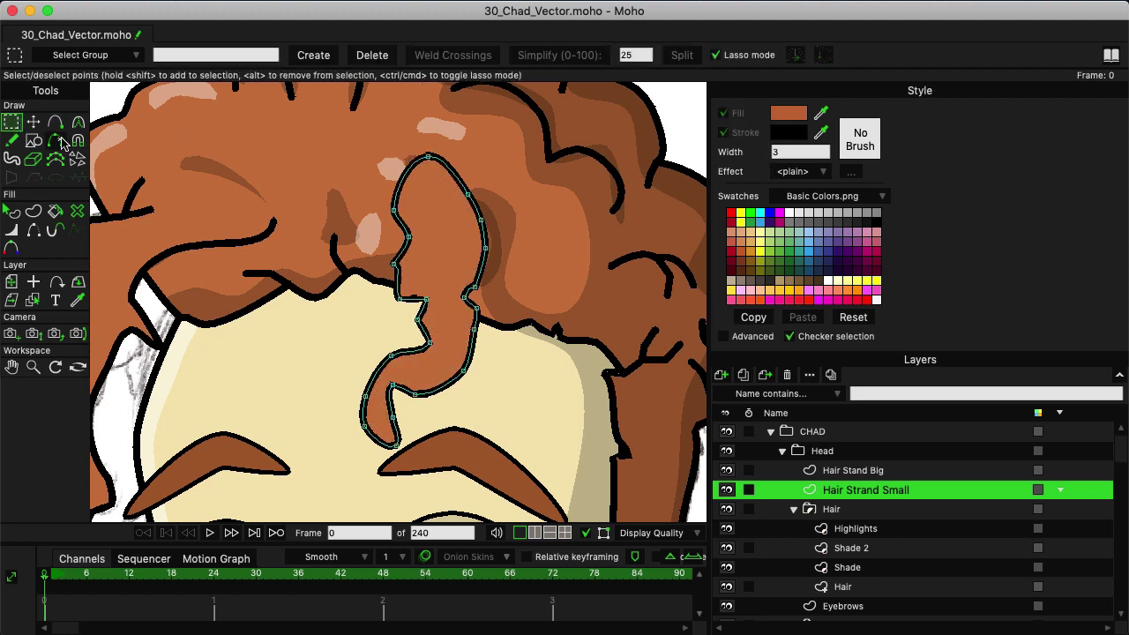
{"action": "left_click", "coordinate": [33, 231]}
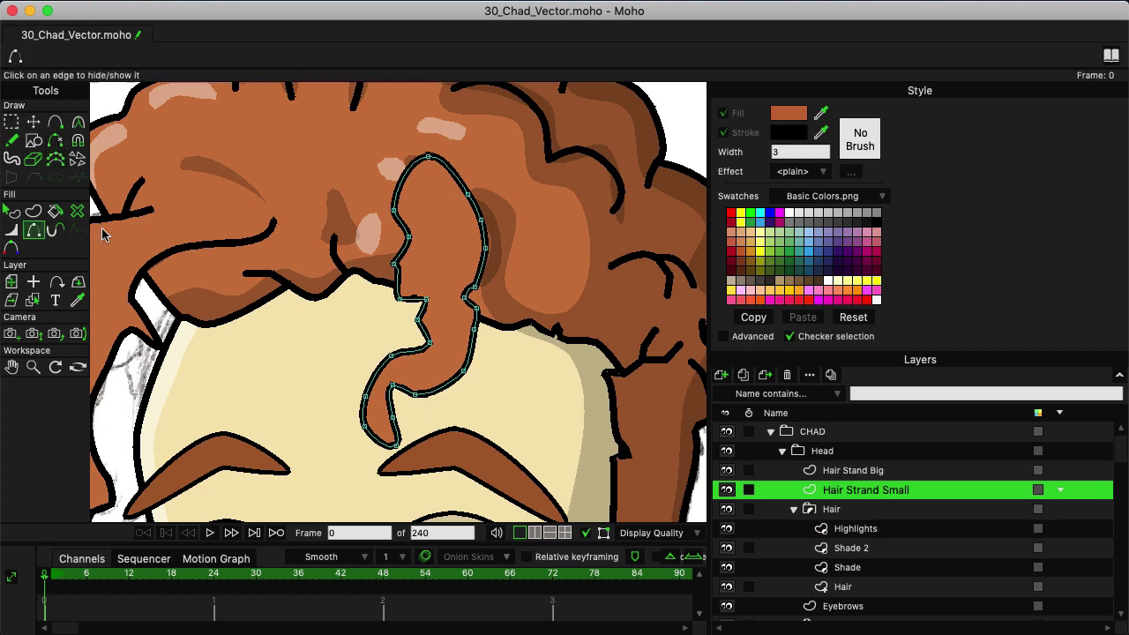
{"action": "left_click", "coordinate": [411, 184]}
{"action": "scroll", "coordinate": [338, 196], "scroll_direction": "down", "scroll_amount": 3}
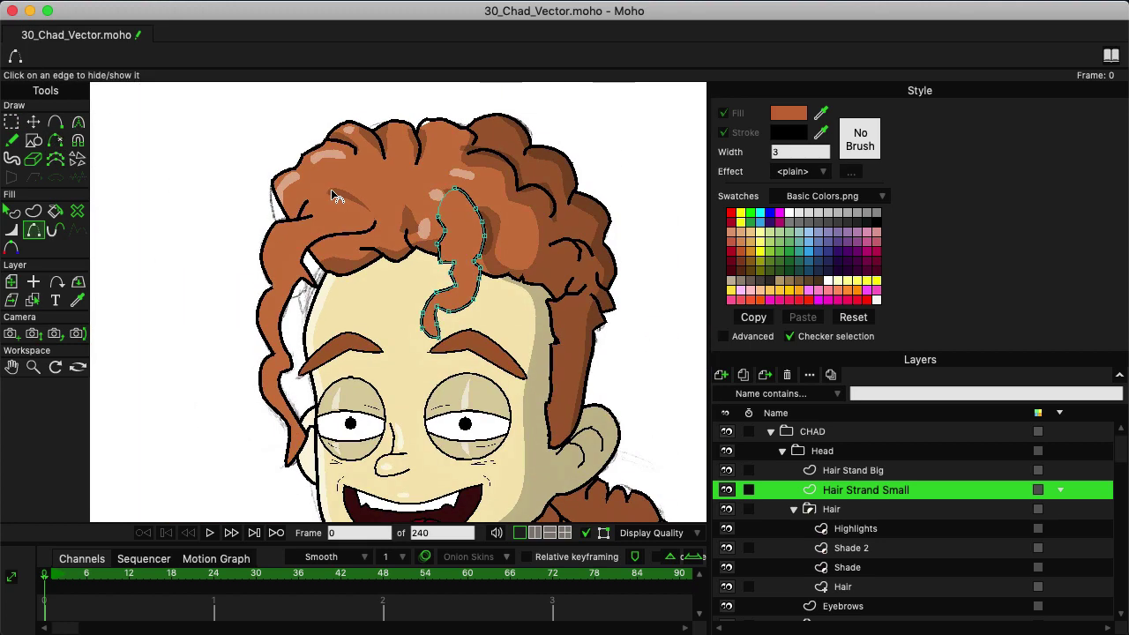
{"action": "scroll", "coordinate": [357, 181], "scroll_direction": "up", "scroll_amount": 1}
{"action": "scroll", "coordinate": [358, 181], "scroll_direction": "up", "scroll_amount": 1}
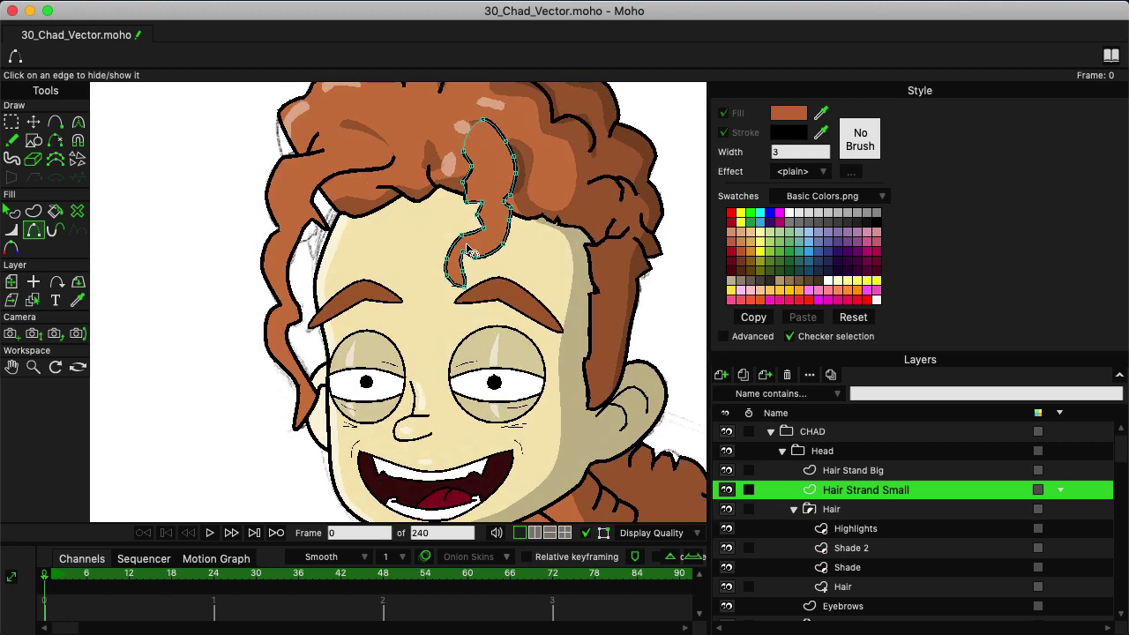
{"action": "left_click", "coordinate": [848, 472]}
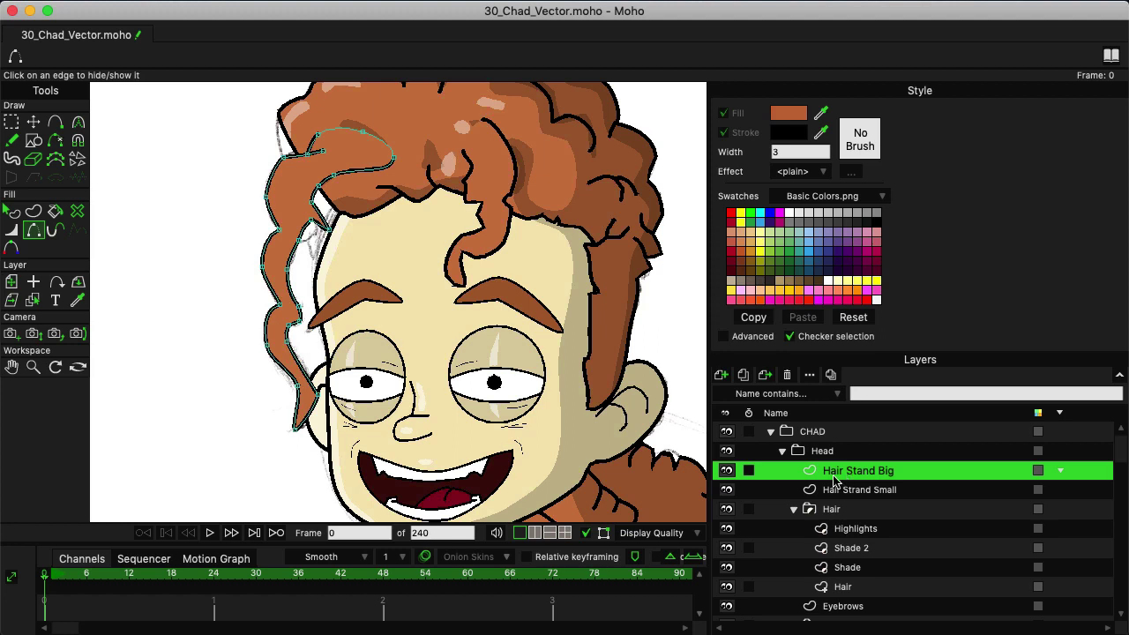
- Group Hair Stand Big into a new group named 'Hair Strand Big'
{"action": "right_click", "coordinate": [838, 476]}
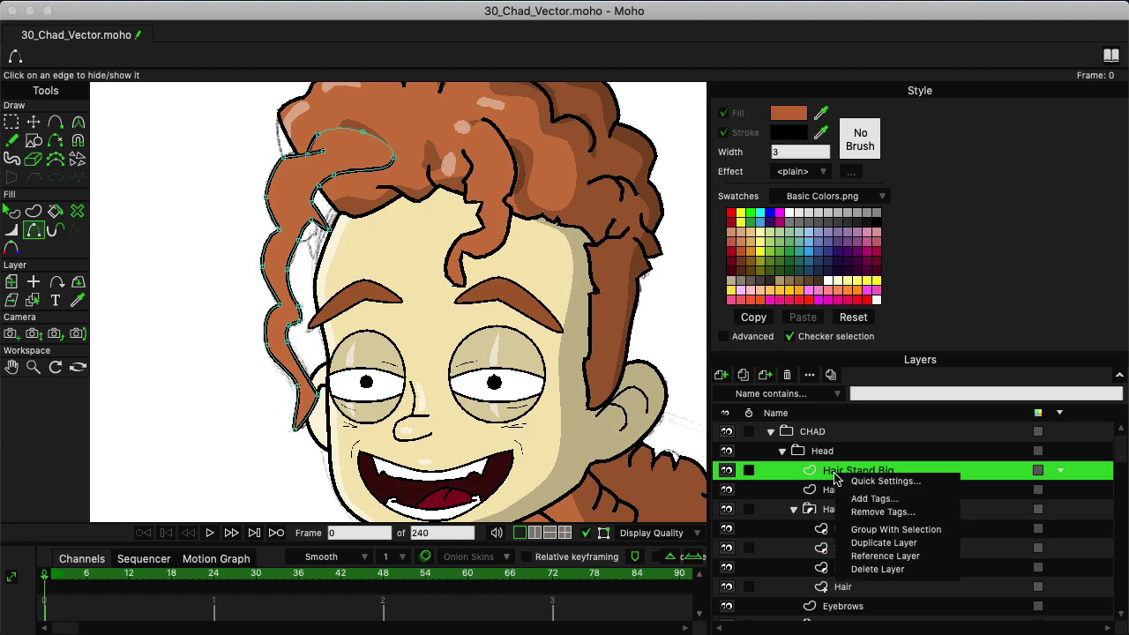
{"action": "left_click", "coordinate": [883, 535]}
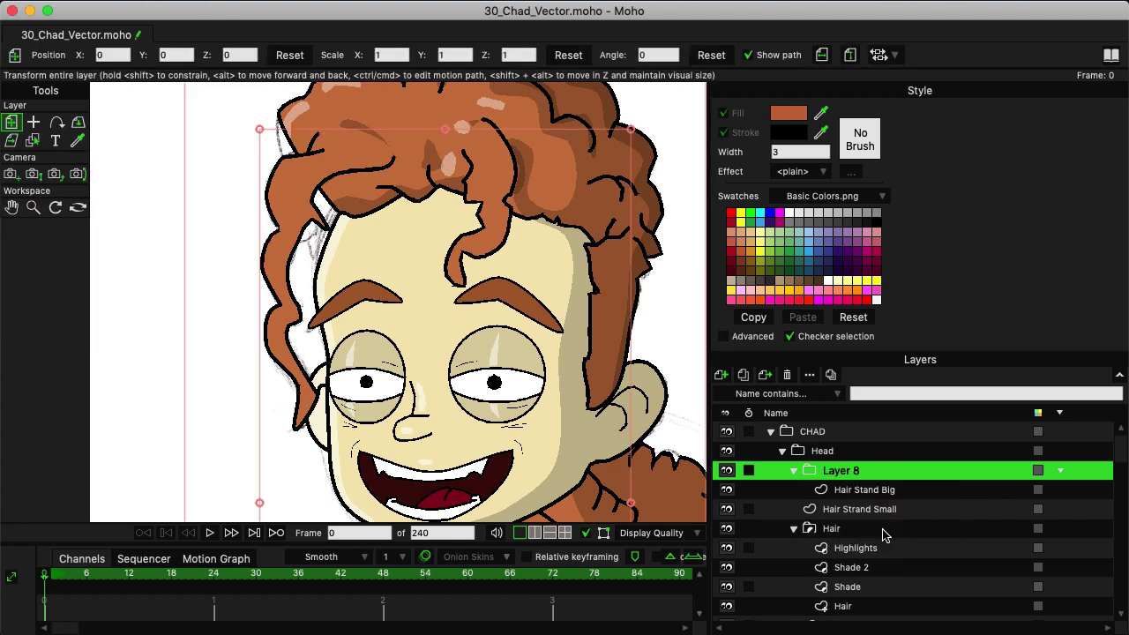
{"action": "double_click", "coordinate": [844, 476]}
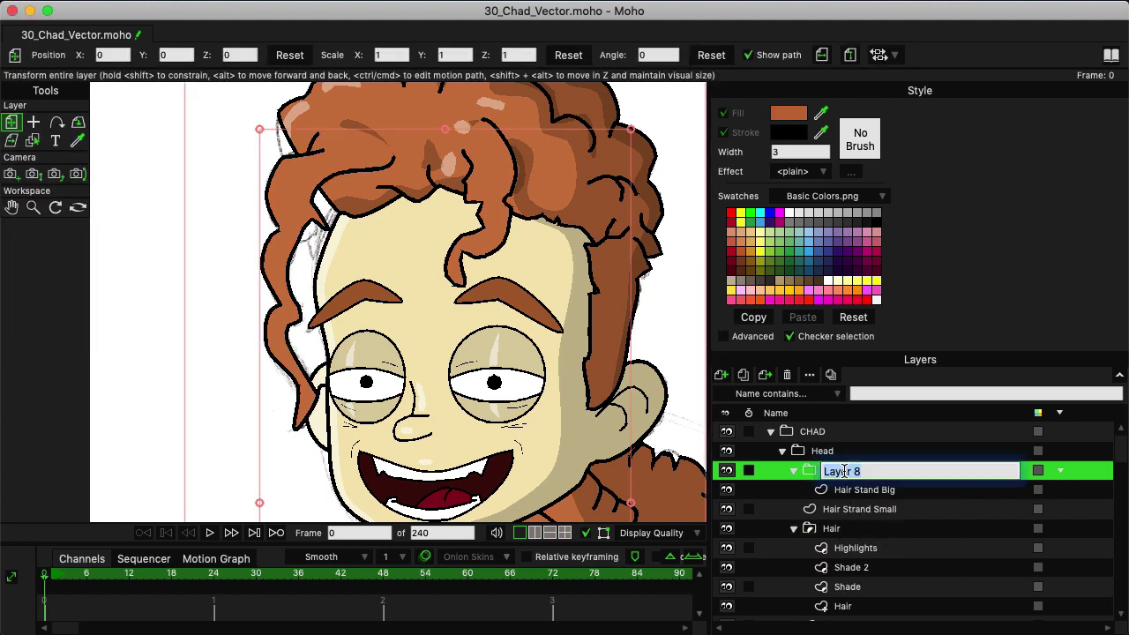
{"action": "type", "text": "Hair St"}
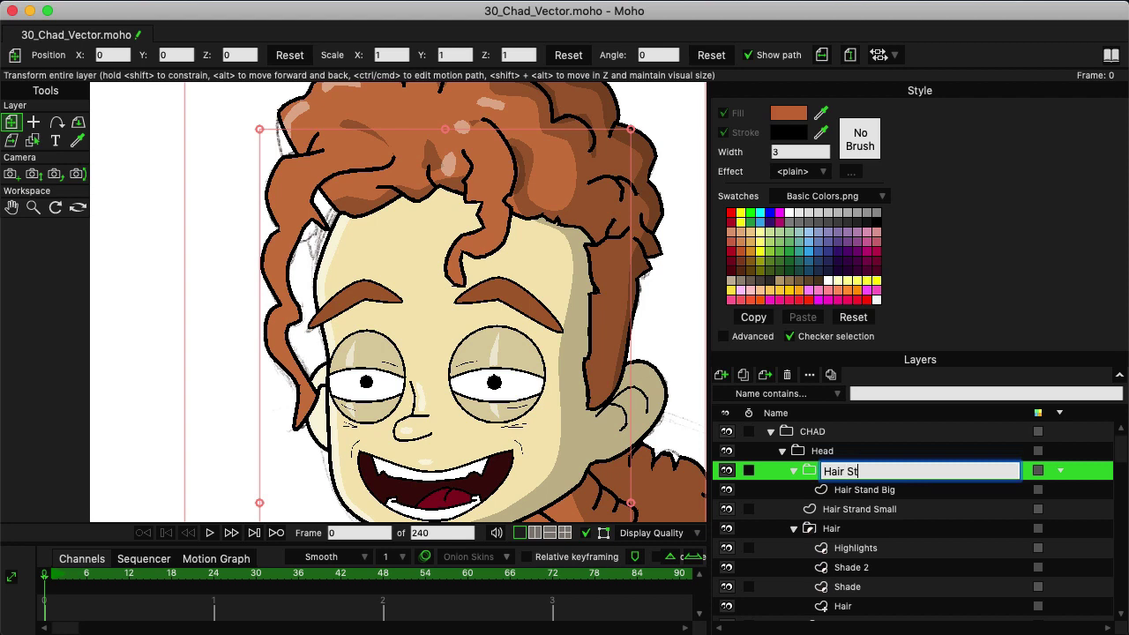
{"action": "left_click", "coordinate": [869, 489]}
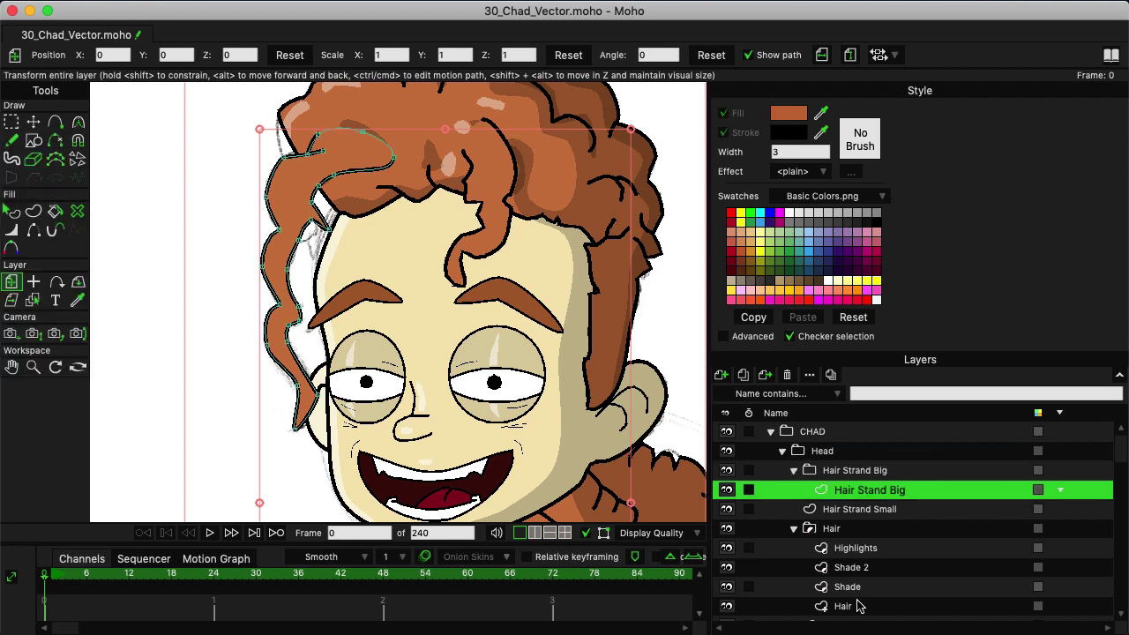
- Select the Highlights layer in Hair and hide both Hair Strand Big and Hair Strand Small
{"action": "left_click", "coordinate": [835, 529]}
{"action": "left_click", "coordinate": [856, 548]}
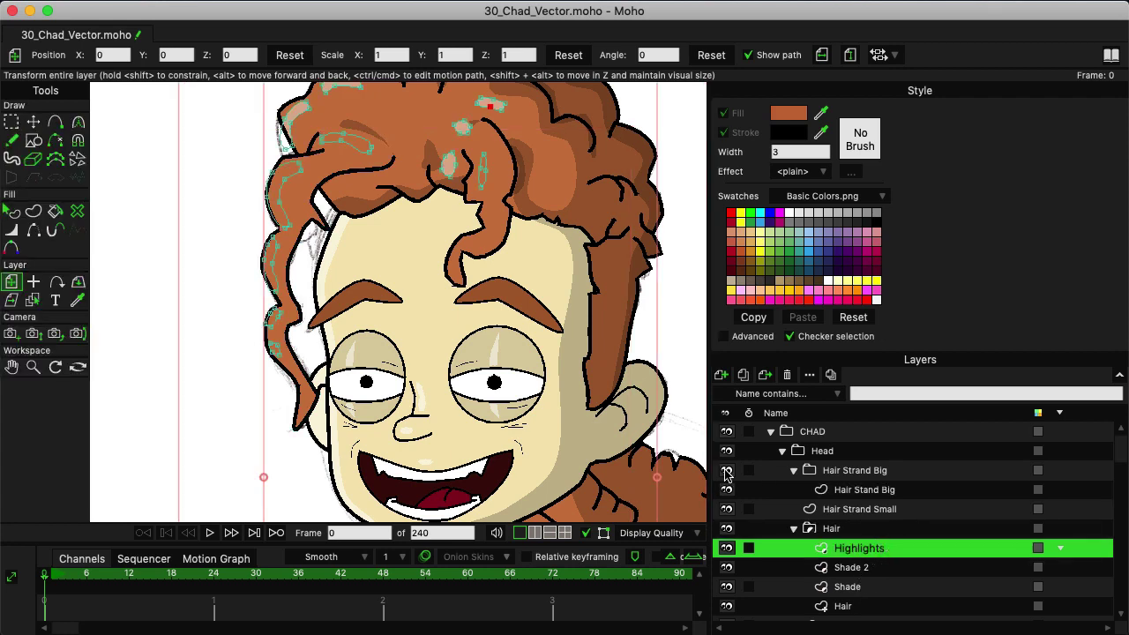
{"action": "left_click", "coordinate": [727, 471]}
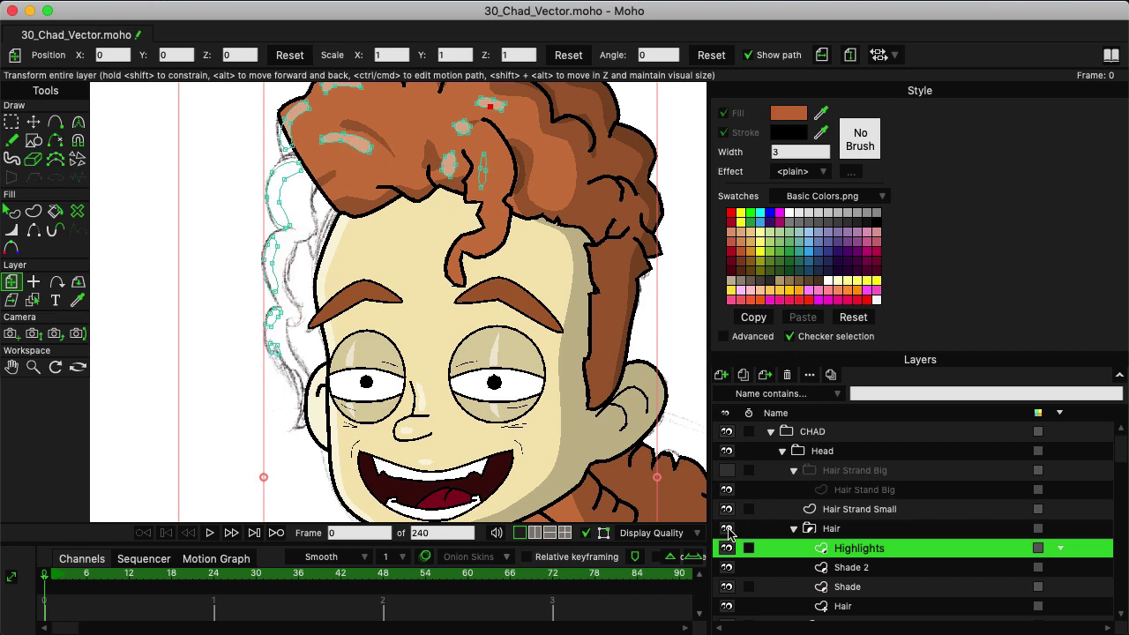
{"action": "left_click", "coordinate": [727, 509]}
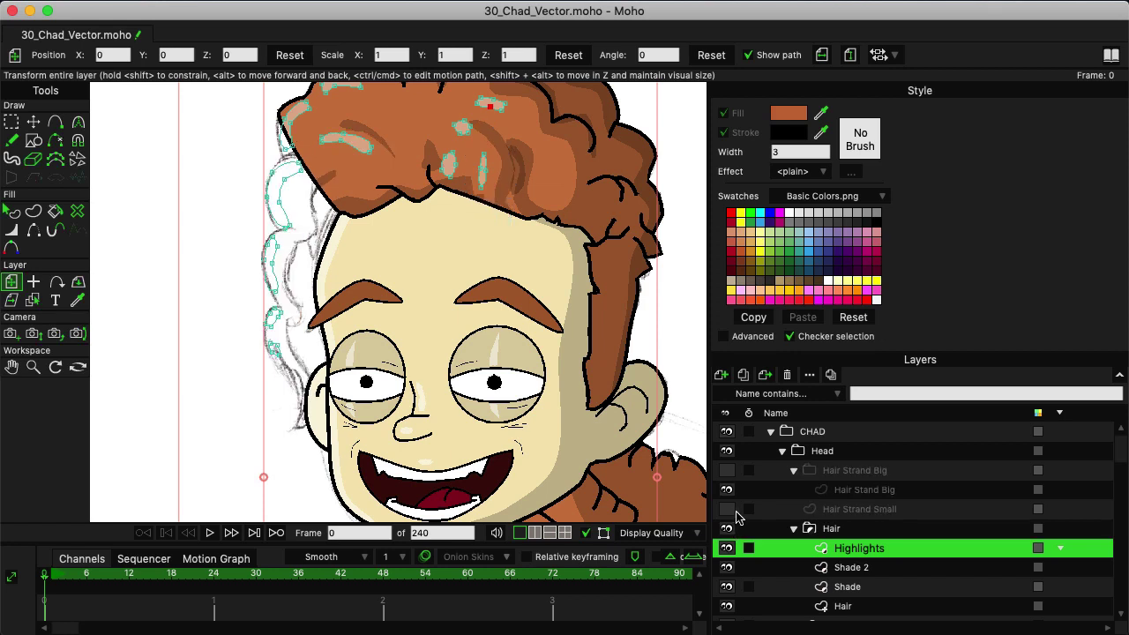
{"action": "scroll", "coordinate": [494, 292], "scroll_direction": "down", "scroll_amount": 3}
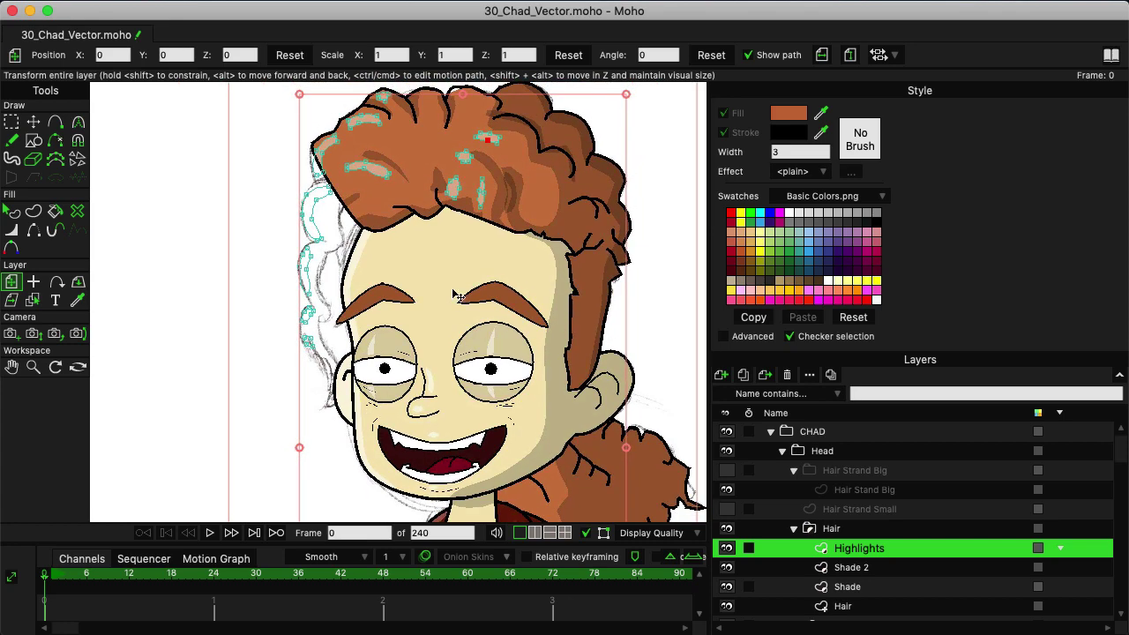
{"action": "left_click_drag", "start_coordinate": [519, 324], "coordinate": [566, 343]}
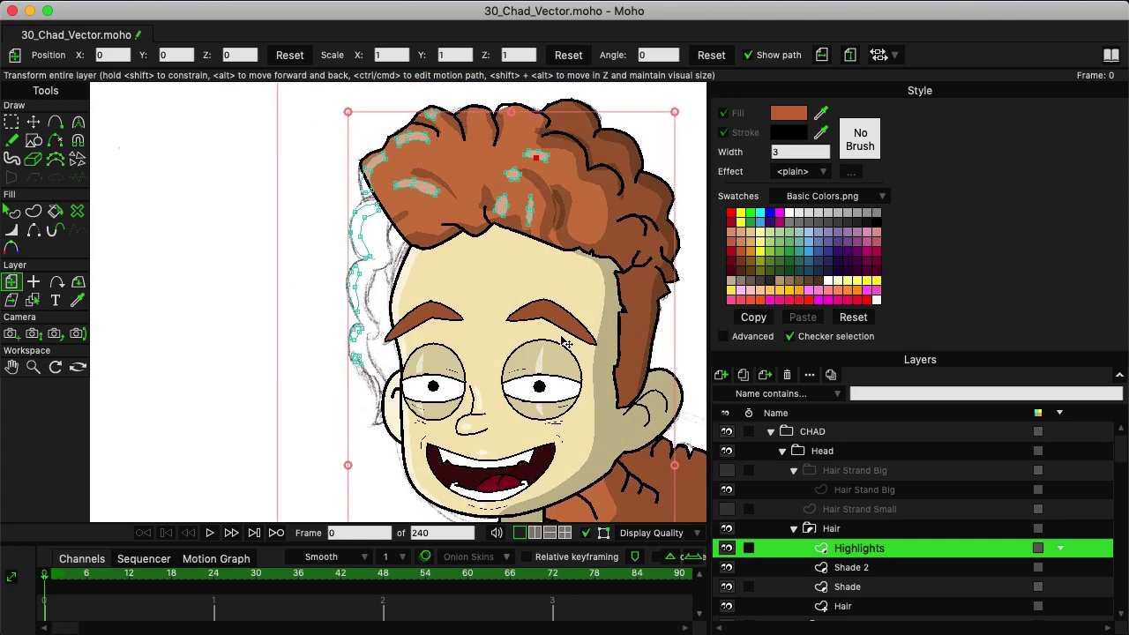
- Compare with the strand layers toggled on and off, then select the left-strand highlight points
{"action": "left_click", "coordinate": [726, 471]}
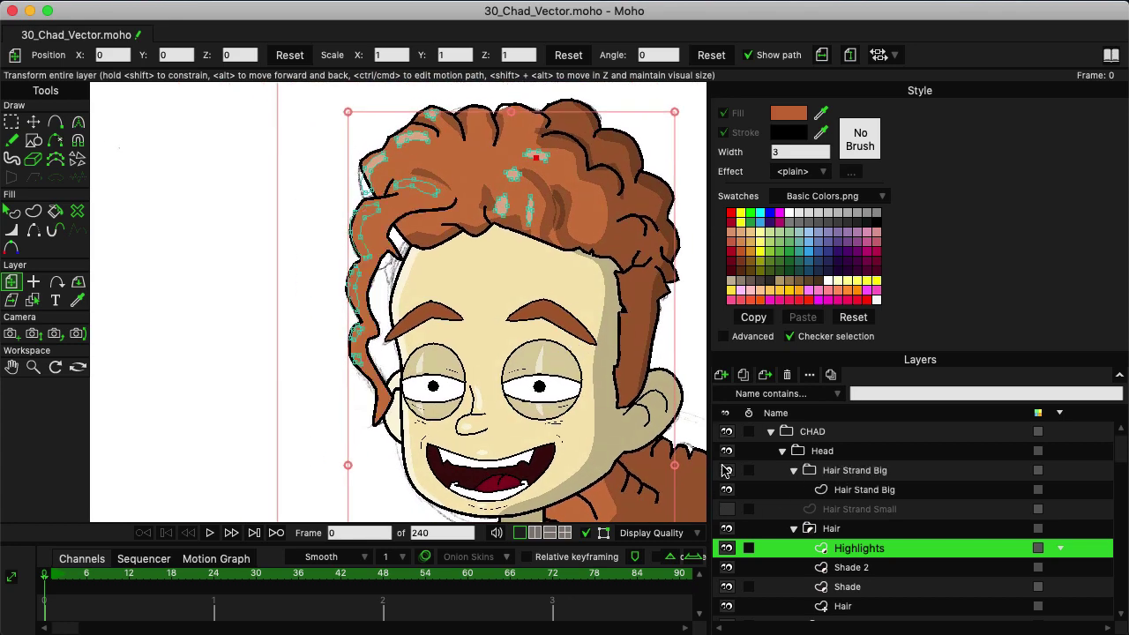
{"action": "left_click", "coordinate": [726, 472]}
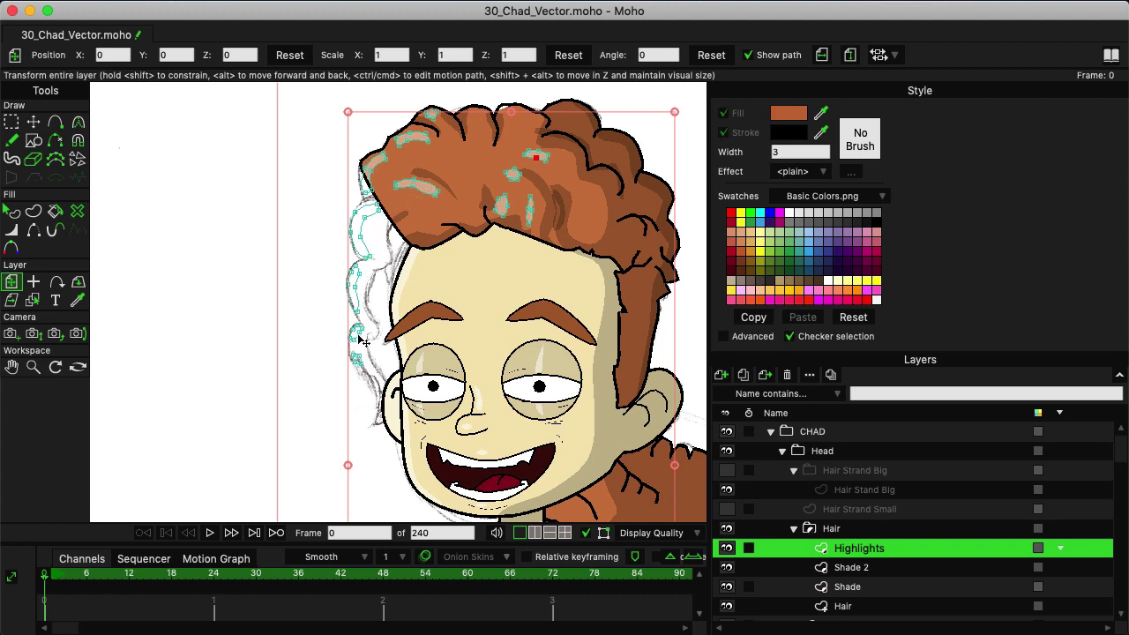
{"action": "left_click", "coordinate": [726, 510]}
{"action": "left_click", "coordinate": [726, 510]}
{"action": "left_click", "coordinate": [729, 470]}
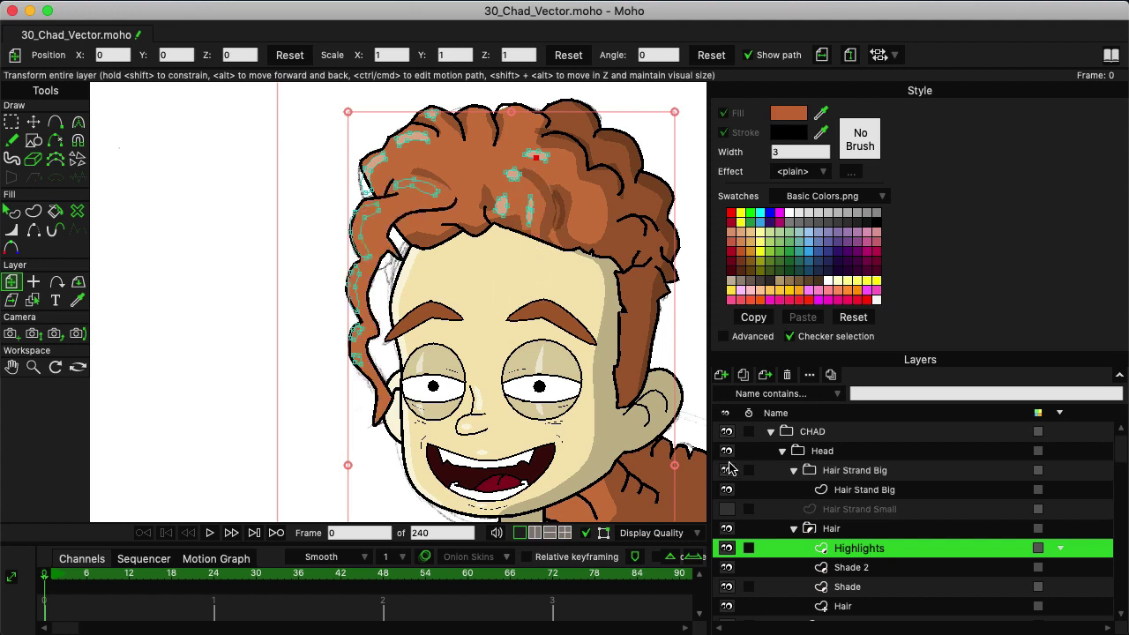
{"action": "left_click", "coordinate": [729, 470]}
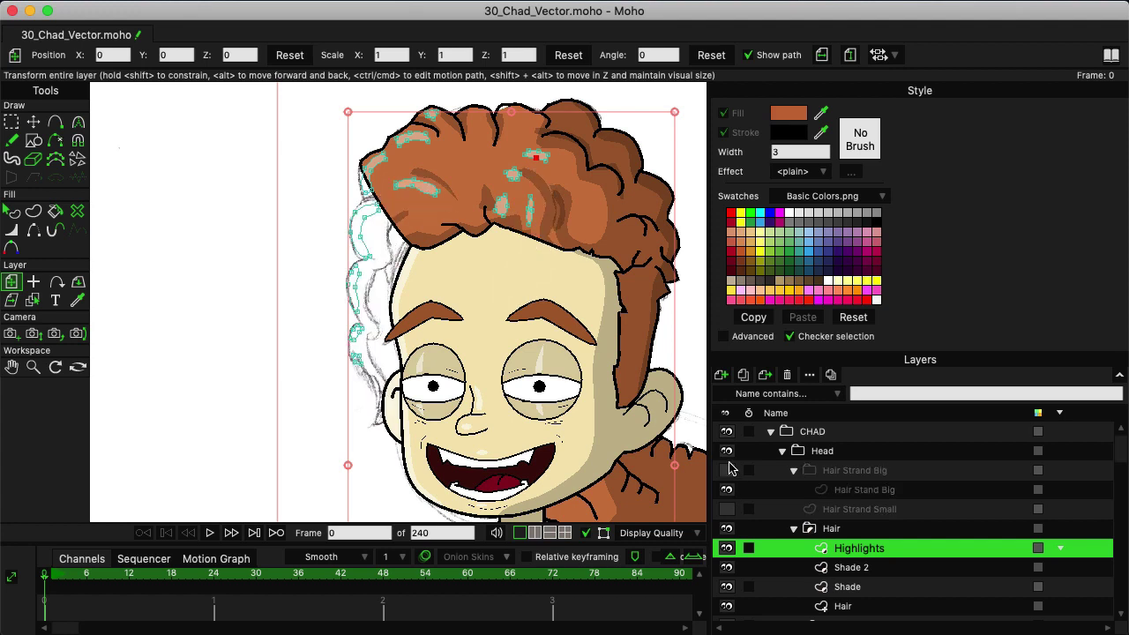
{"action": "key", "text": "g"}
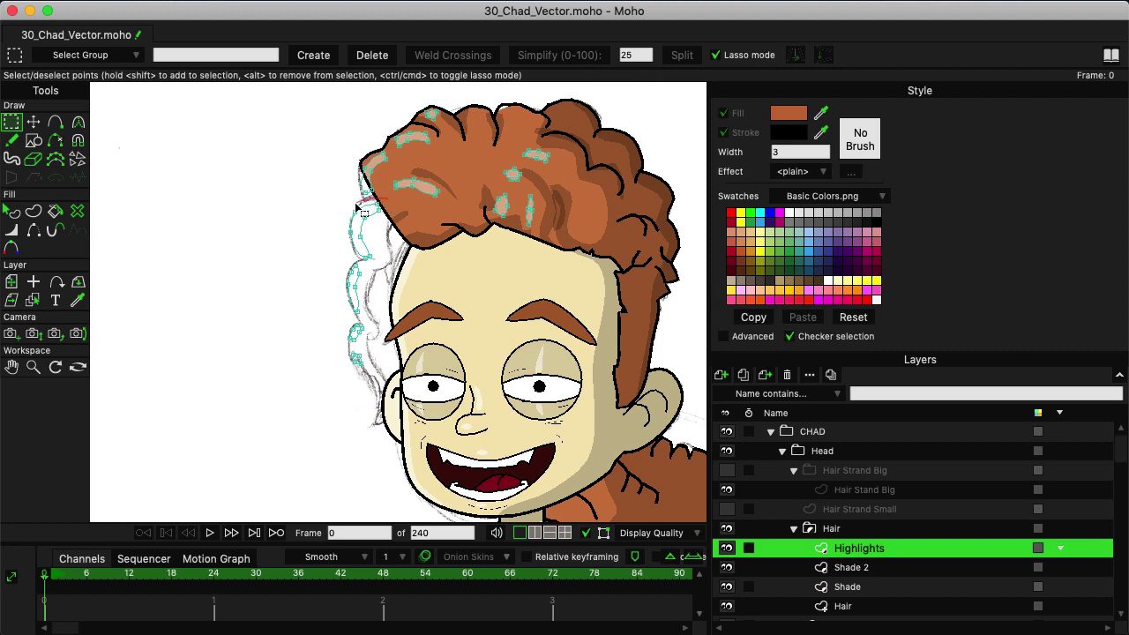
{"action": "mouse_move", "coordinate": [363, 212]}
{"action": "left_mouse_down"}
{"action": "mouse_move", "coordinate": [312, 346]}
{"action": "mouse_move", "coordinate": [327, 407]}
{"action": "mouse_move", "coordinate": [363, 420]}
{"action": "mouse_move", "coordinate": [400, 349]}
{"action": "mouse_move", "coordinate": [411, 243]}
{"action": "mouse_move", "coordinate": [455, 197]}
{"action": "mouse_move", "coordinate": [450, 170]}
{"action": "mouse_move", "coordinate": [432, 164]}
{"action": "mouse_move", "coordinate": [411, 164]}
{"action": "mouse_move", "coordinate": [385, 203]}
{"action": "left_mouse_up"}
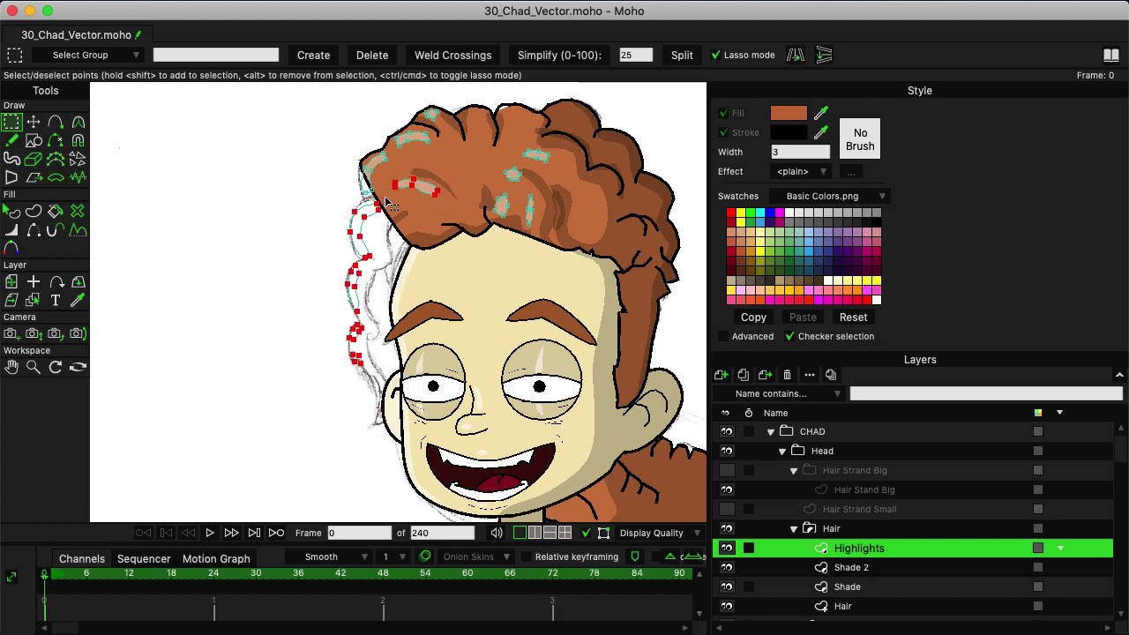
{"action": "left_click", "coordinate": [386, 203]}
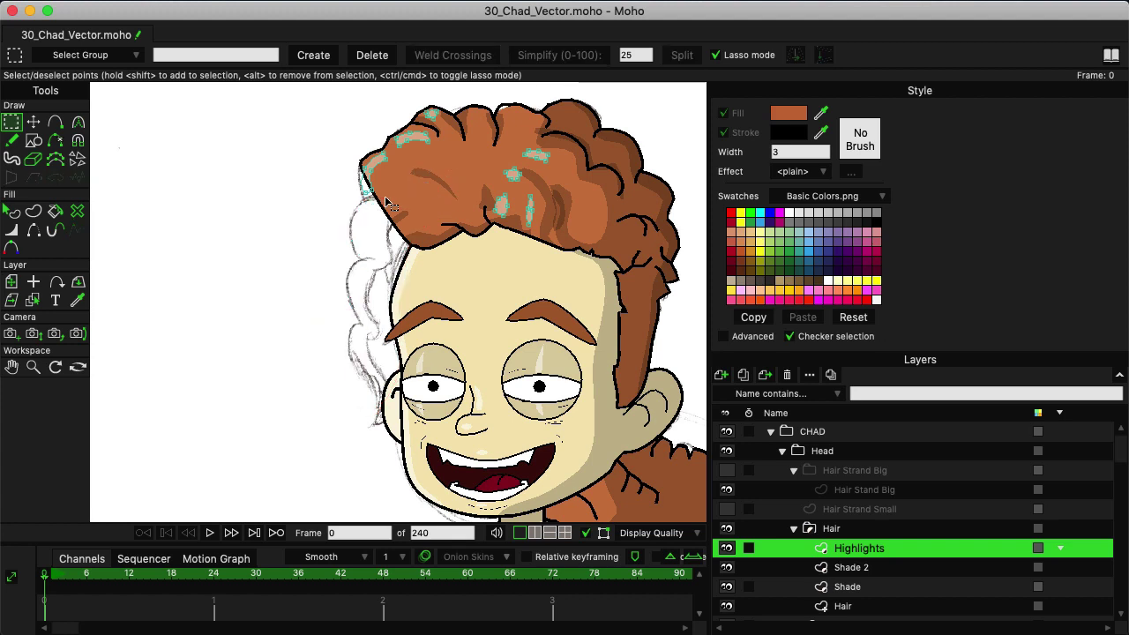
- Show Hair Strand Big, add a 'Highlights' vector layer above Hair Stand Big, and paste the highlight shapes
{"action": "left_click", "coordinate": [726, 471]}
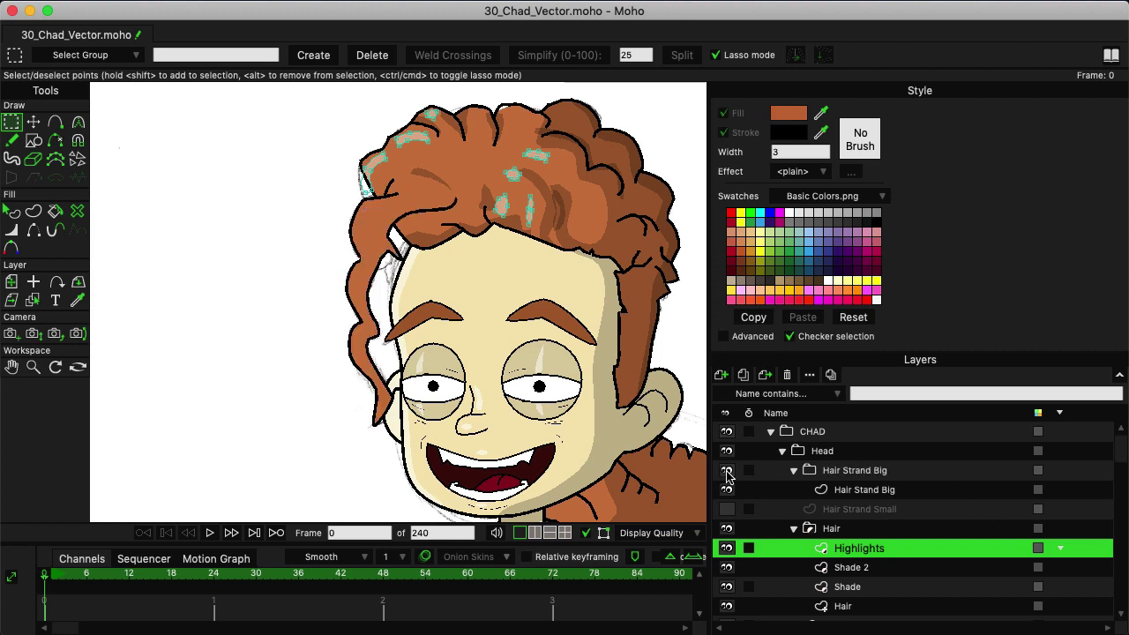
{"action": "left_click", "coordinate": [869, 492]}
{"action": "left_click", "coordinate": [722, 376]}
{"action": "left_click", "coordinate": [756, 390]}
{"action": "double_click", "coordinate": [852, 491]}
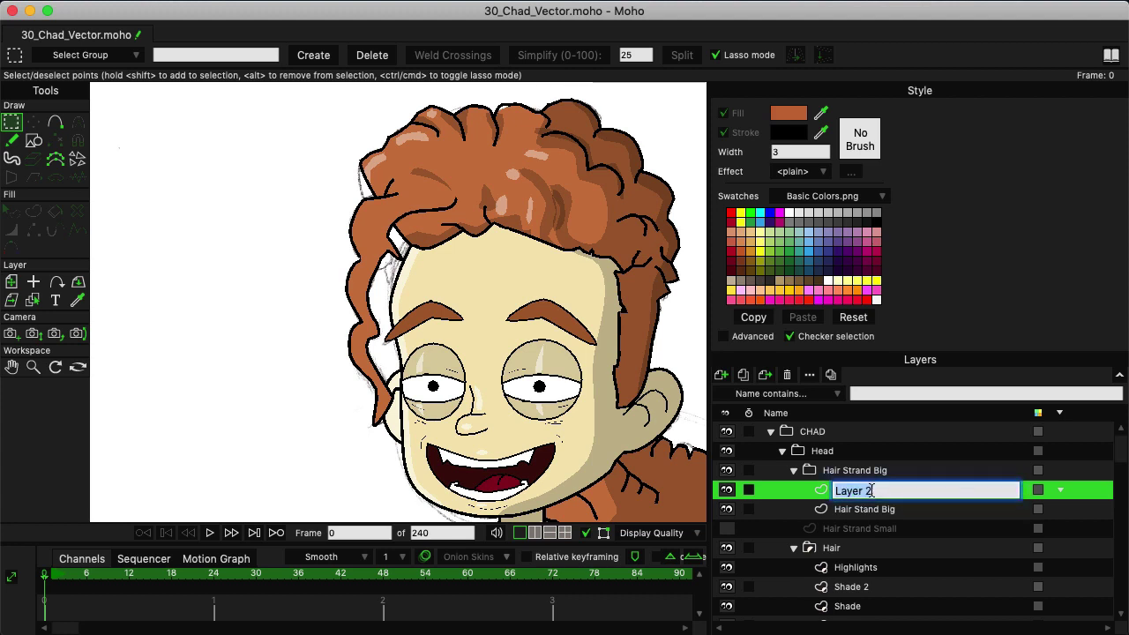
{"action": "type", "text": "Highlights"}
{"action": "key", "text": "Return"}
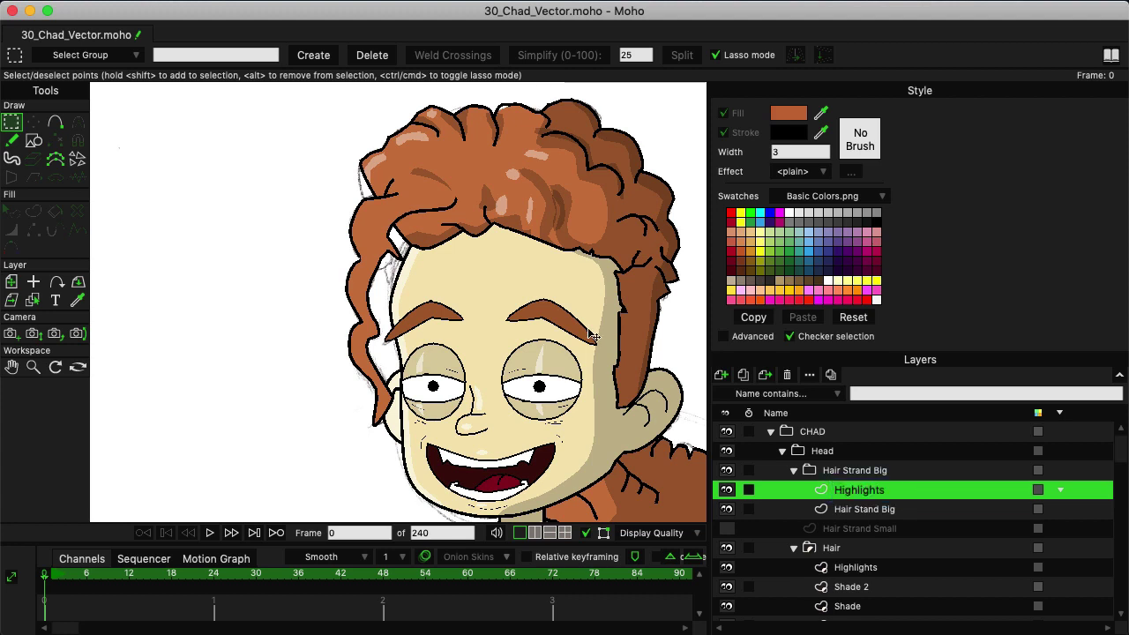
{"action": "key", "text": "ctrl+v"}
{"action": "key", "text": "t"}
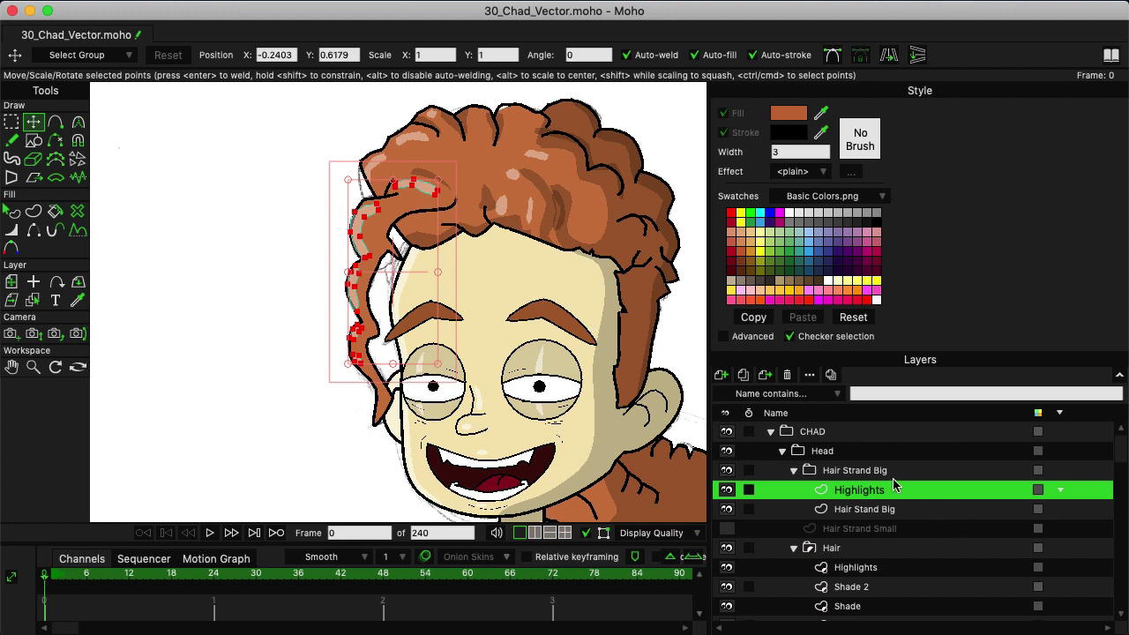
- Delete the left curly strand's shading points from the main Hair's Shade layer
{"action": "left_click", "coordinate": [845, 550]}
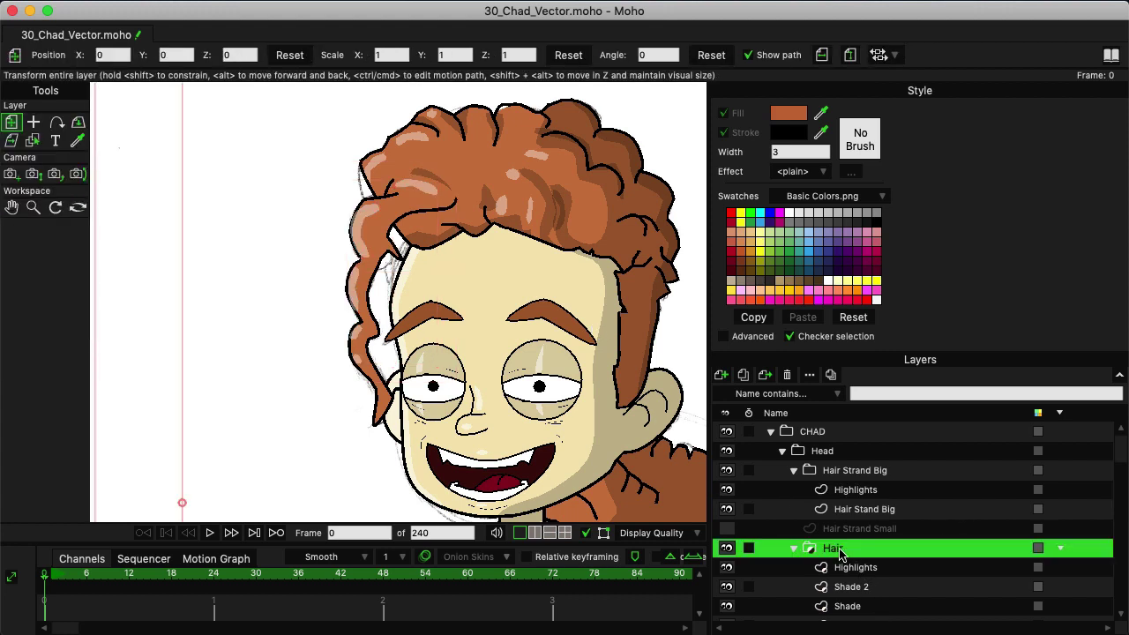
{"action": "scroll", "coordinate": [810, 532], "scroll_direction": "down", "scroll_amount": 2}
{"action": "left_click", "coordinate": [860, 529]}
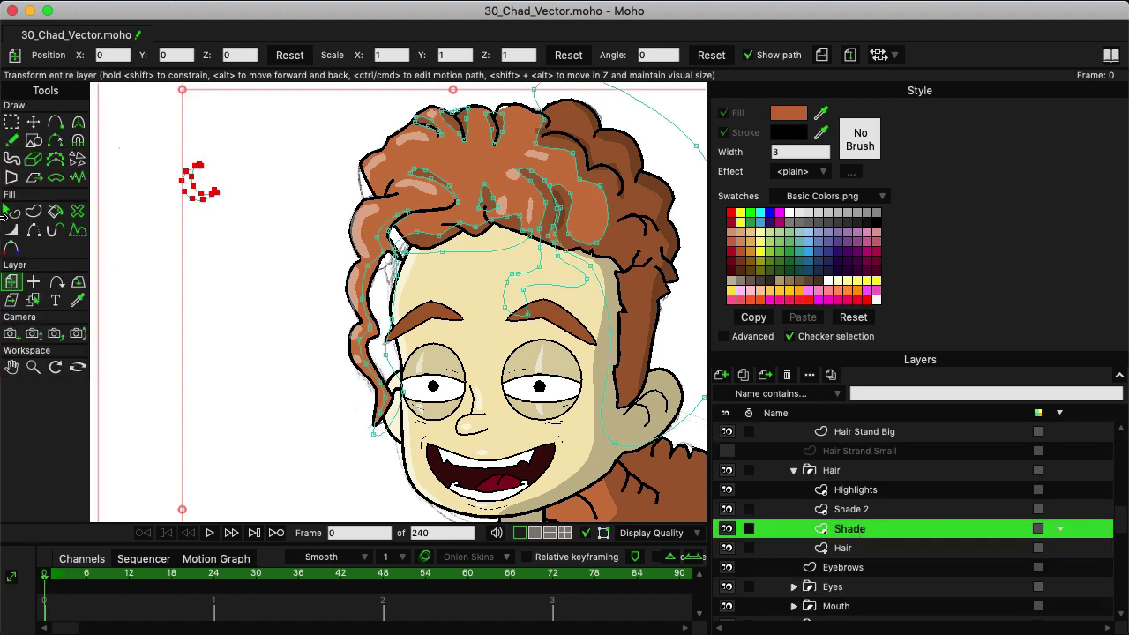
{"action": "left_click", "coordinate": [12, 122]}
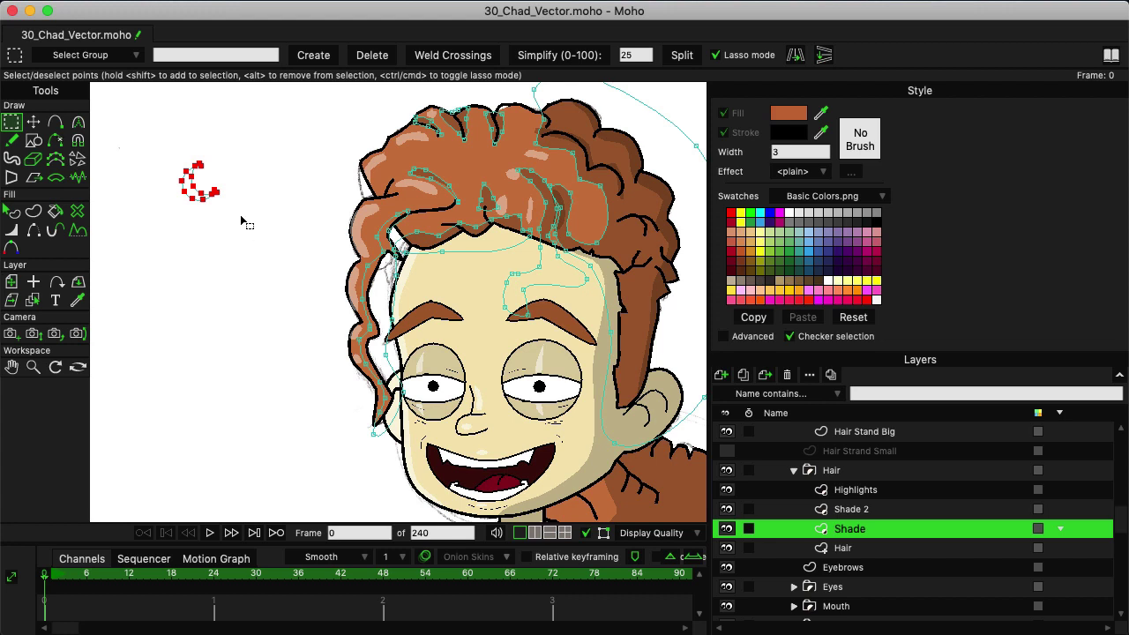
{"action": "left_click", "coordinate": [261, 217]}
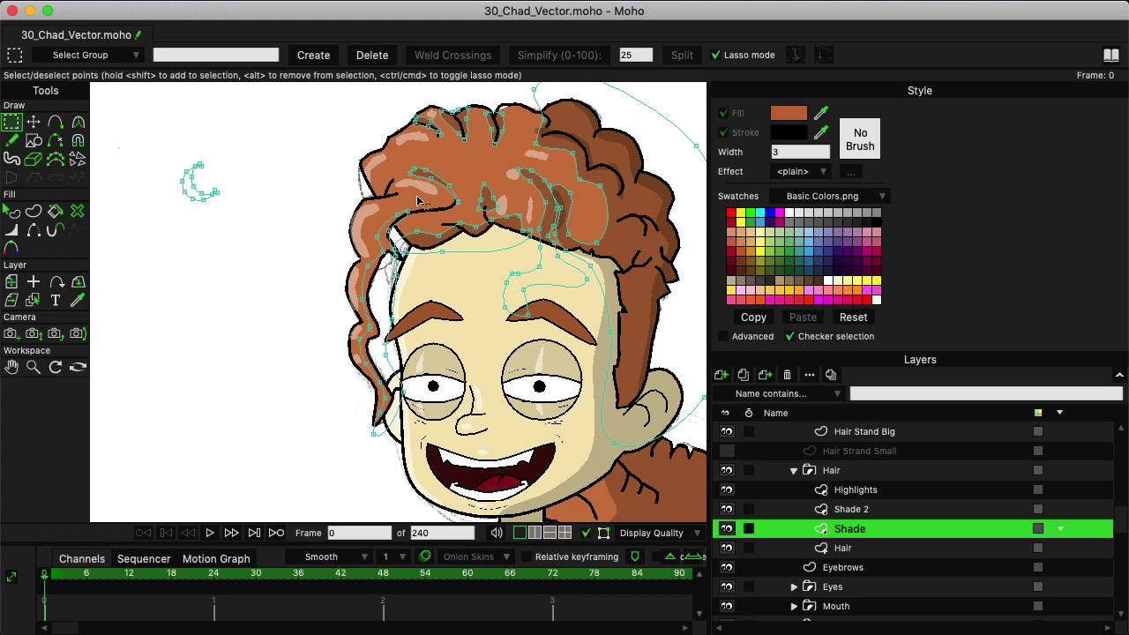
{"action": "mouse_move", "coordinate": [416, 201]}
{"action": "left_mouse_down"}
{"action": "mouse_move", "coordinate": [362, 222]}
{"action": "mouse_move", "coordinate": [317, 320]}
{"action": "mouse_move", "coordinate": [306, 389]}
{"action": "mouse_move", "coordinate": [333, 450]}
{"action": "mouse_move", "coordinate": [379, 469]}
{"action": "mouse_move", "coordinate": [418, 439]}
{"action": "mouse_move", "coordinate": [418, 330]}
{"action": "mouse_move", "coordinate": [400, 253]}
{"action": "mouse_move", "coordinate": [440, 286]}
{"action": "left_mouse_up"}
{"action": "scroll", "coordinate": [255, 285], "scroll_direction": "up", "scroll_amount": 5}
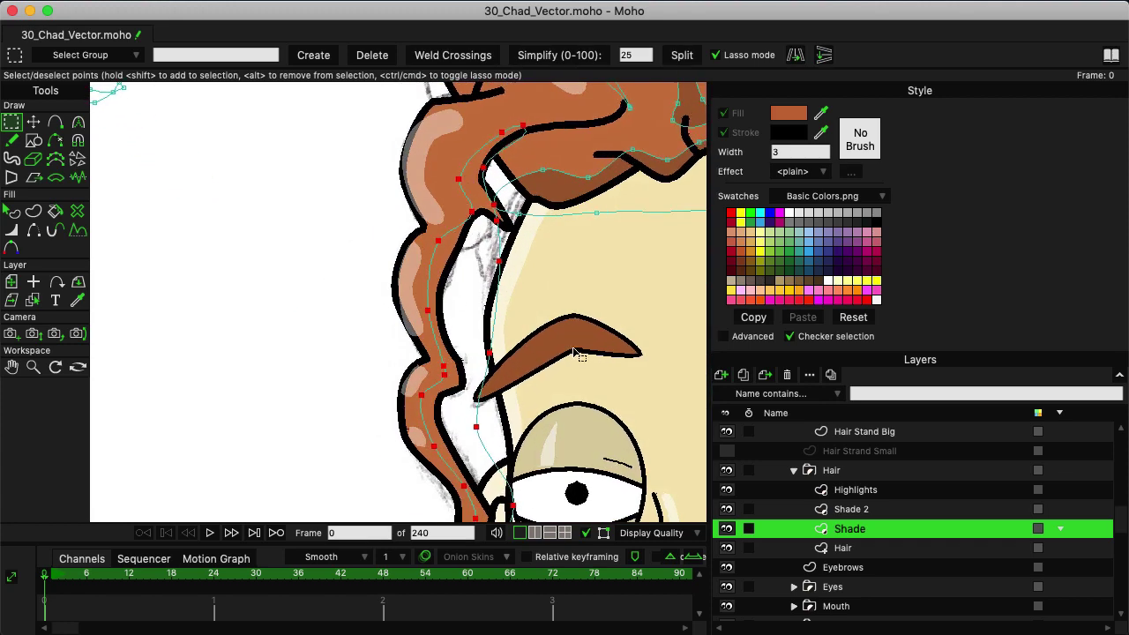
{"action": "scroll", "coordinate": [559, 351], "scroll_direction": "down", "scroll_amount": 1}
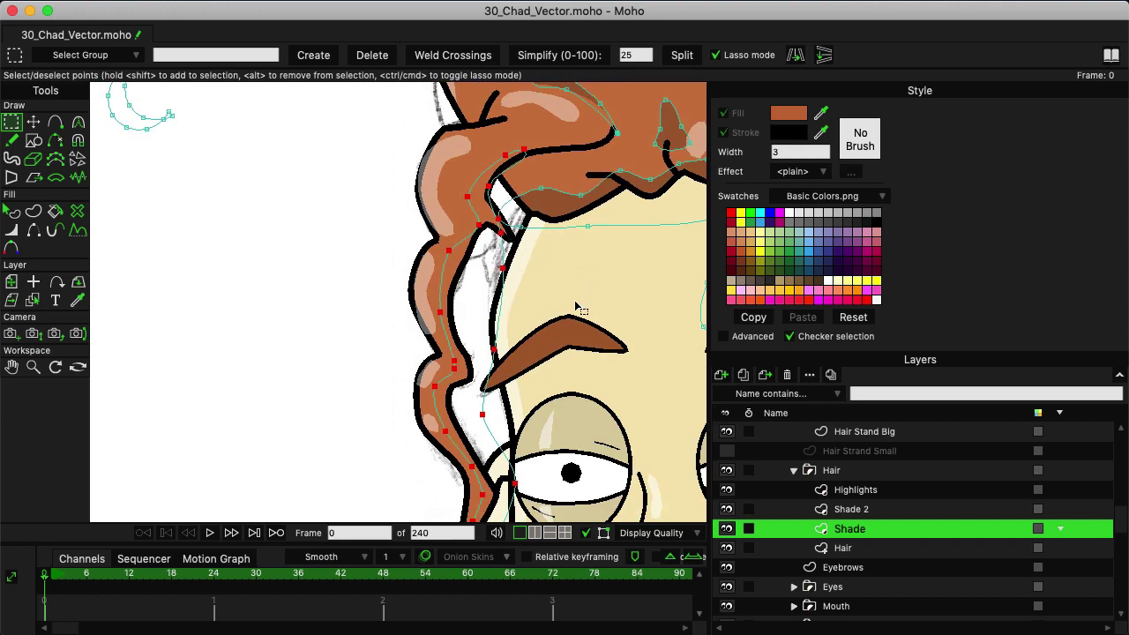
{"action": "scroll", "coordinate": [573, 311], "scroll_direction": "down", "scroll_amount": 2}
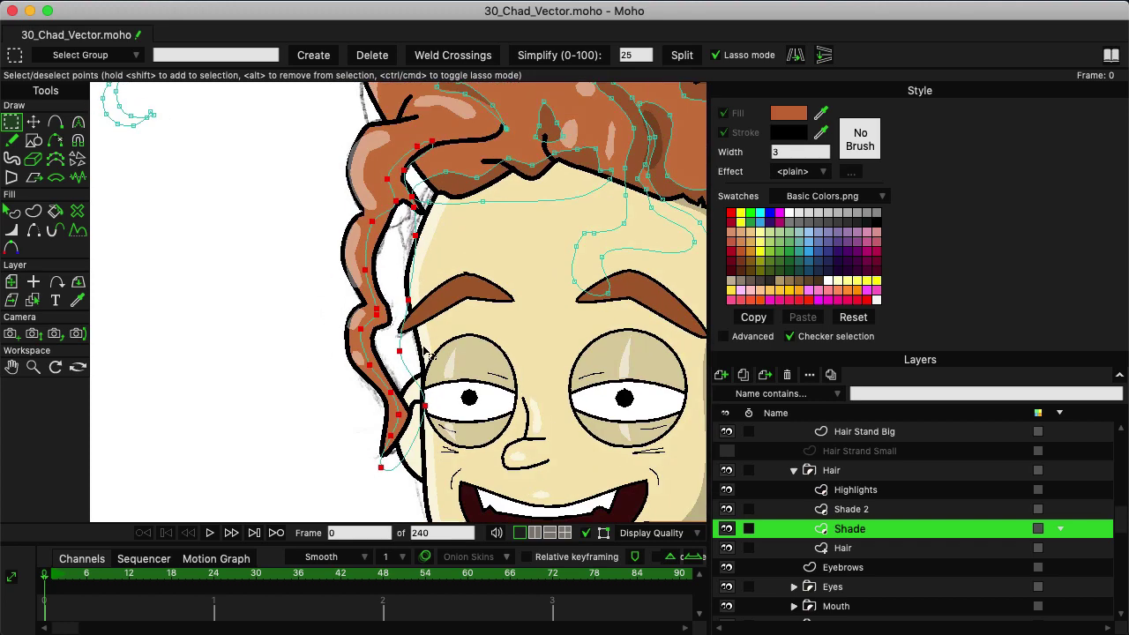
{"action": "key", "text": "Delete"}
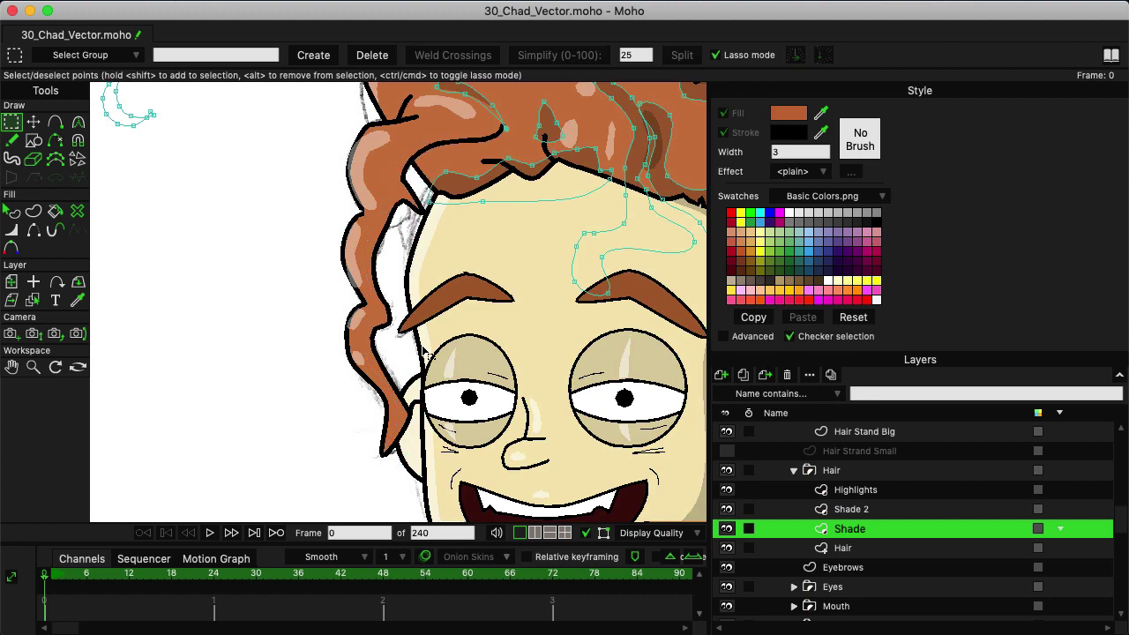
{"action": "scroll", "coordinate": [868, 484], "scroll_direction": "up", "scroll_amount": 3}
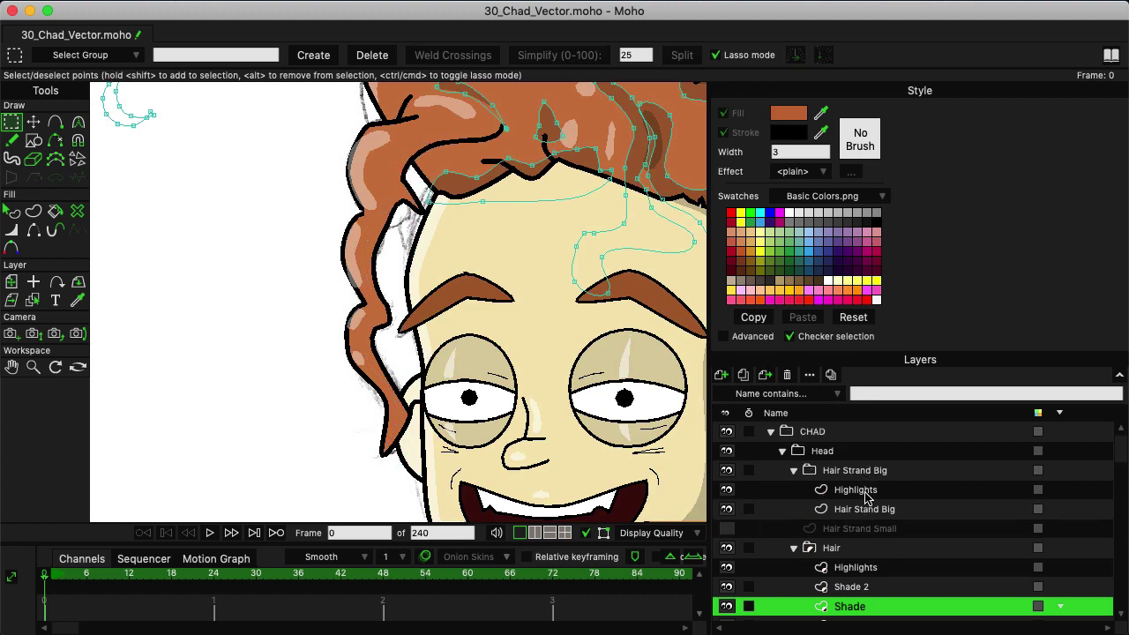
- Add a vector layer named Shading above Highlights and paste the copied shading shape into it
{"action": "left_click", "coordinate": [862, 490]}
{"action": "left_click", "coordinate": [720, 374]}
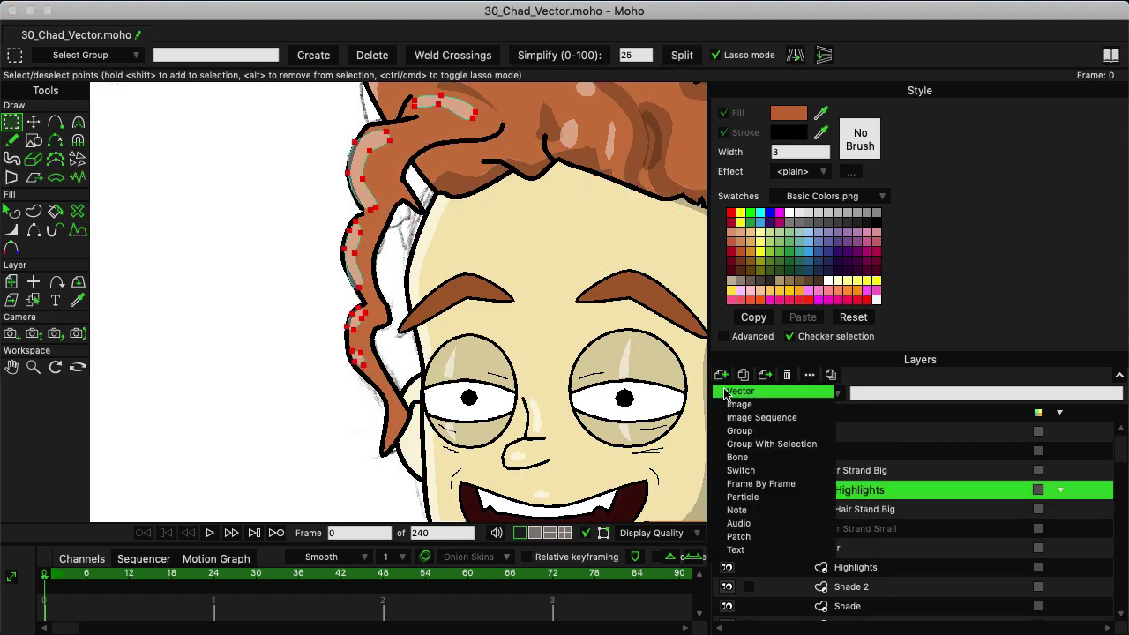
{"action": "left_click", "coordinate": [750, 391]}
{"action": "double_click", "coordinate": [848, 490]}
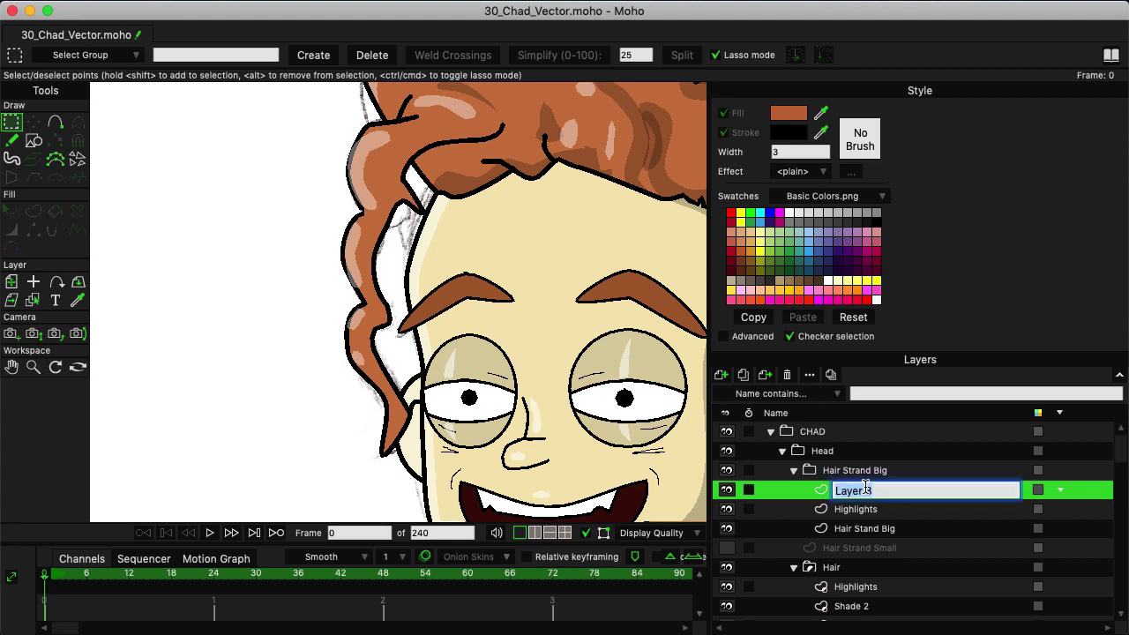
{"action": "type", "text": "Shading"}
{"action": "key", "text": "Return"}
{"action": "key", "text": "ctrl+v"}
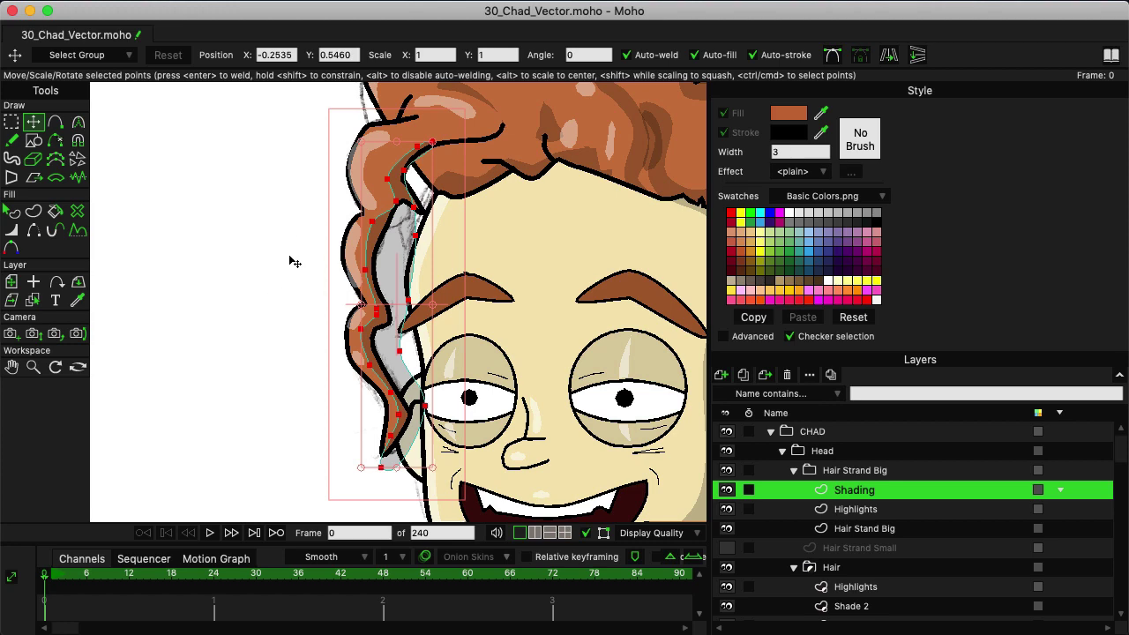
- Select the Shade 2 layer in the layers panel, leaving its name unchanged
{"action": "scroll", "coordinate": [589, 302], "scroll_direction": "down", "scroll_amount": 2}
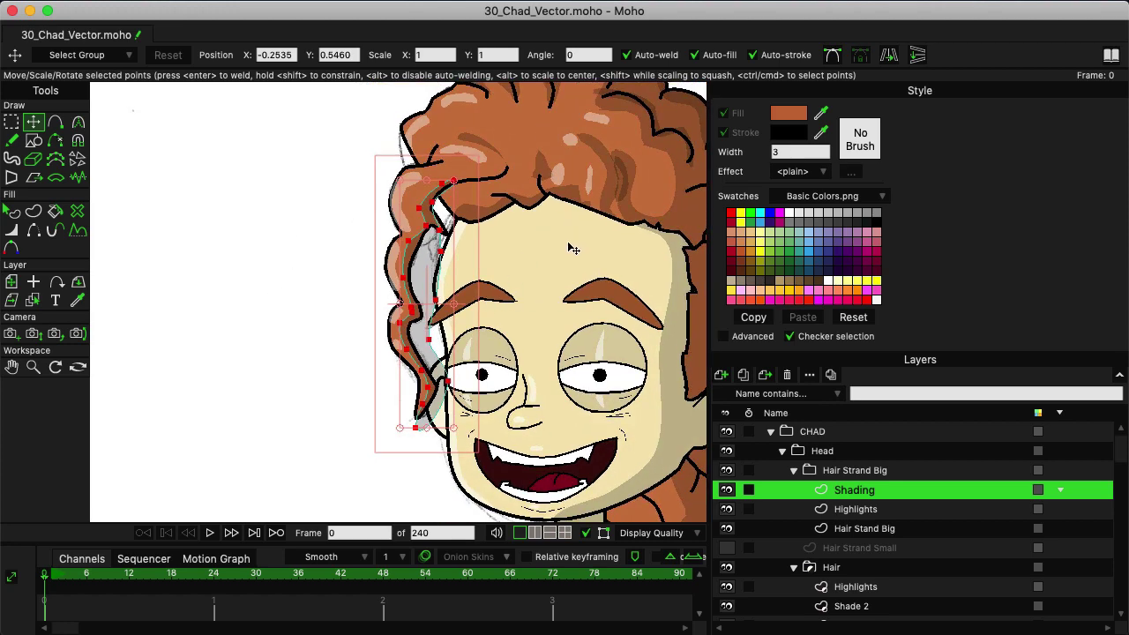
{"action": "scroll", "coordinate": [562, 248], "scroll_direction": "right", "scroll_amount": 3}
{"action": "scroll", "coordinate": [562, 248], "scroll_direction": "down", "scroll_amount": 1}
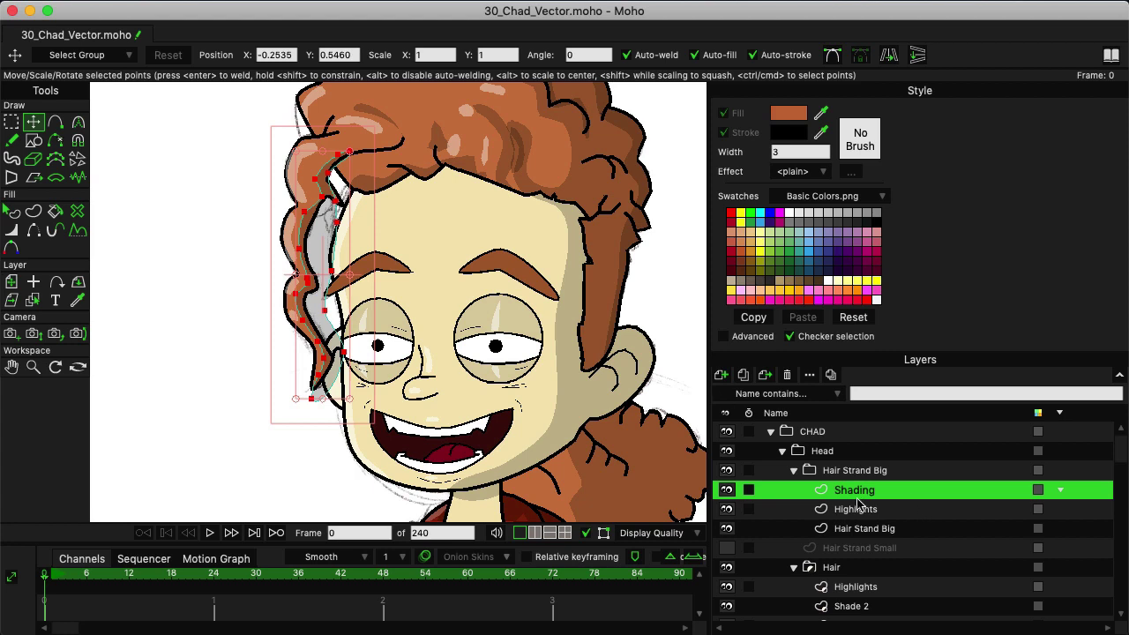
{"action": "scroll", "coordinate": [873, 538], "scroll_direction": "down", "scroll_amount": 2}
{"action": "double_click", "coordinate": [859, 569]}
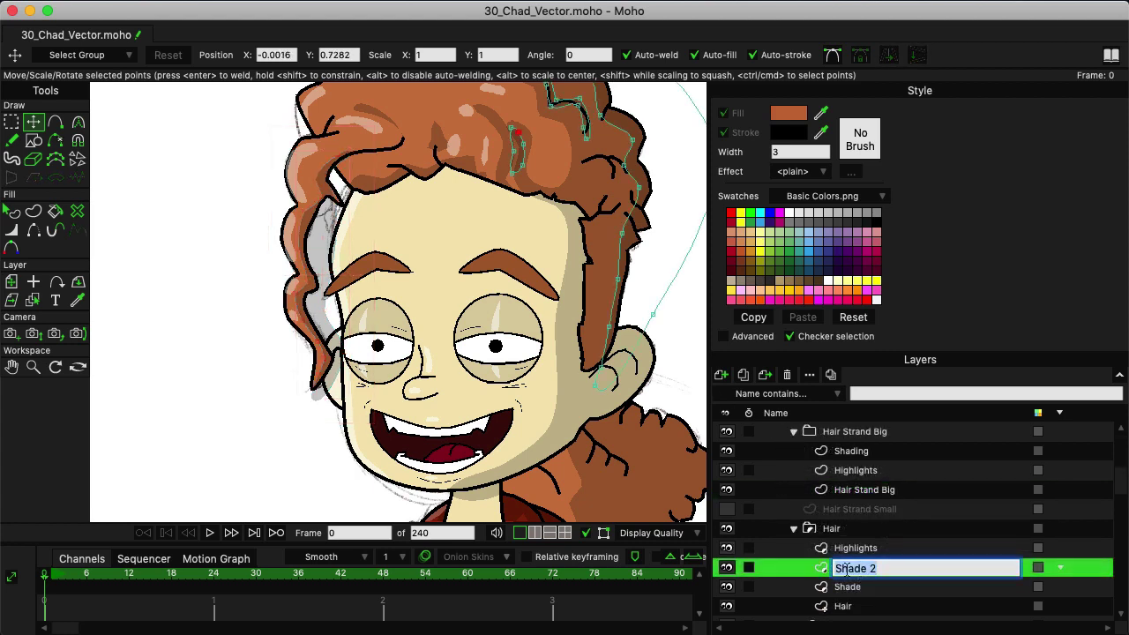
{"action": "key", "text": "Return"}
{"action": "scroll", "coordinate": [392, 250], "scroll_direction": "up", "scroll_amount": 1}
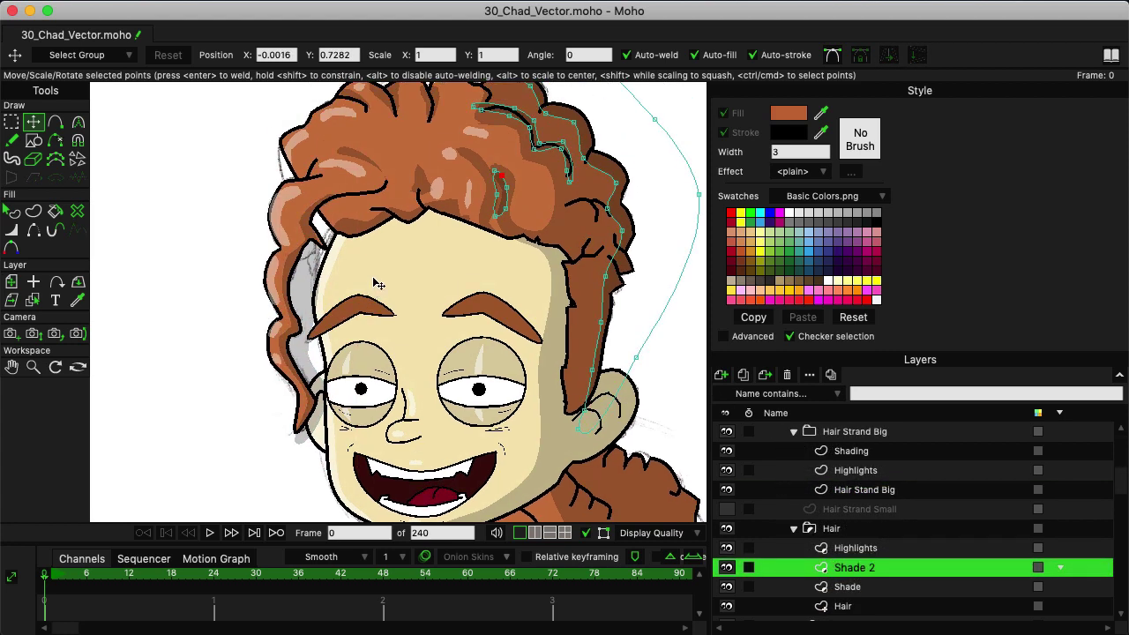
{"action": "scroll", "coordinate": [325, 180], "scroll_direction": "left", "scroll_amount": 1}
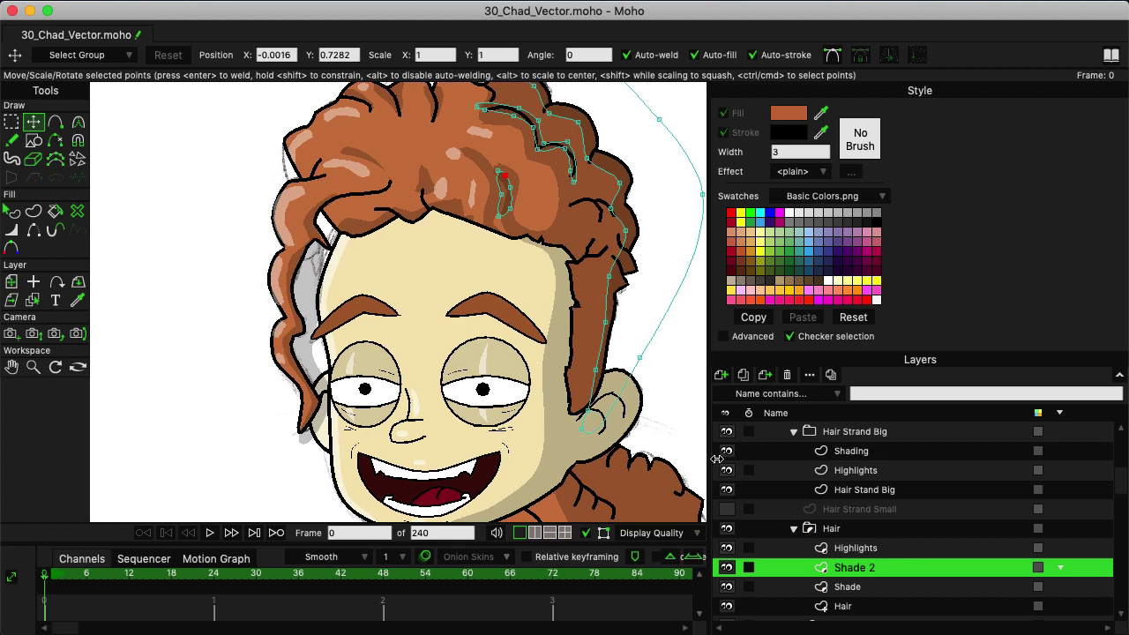
{"action": "left_click", "coordinate": [749, 432]}
{"action": "scroll", "coordinate": [747, 455], "scroll_direction": "up", "scroll_amount": 1}
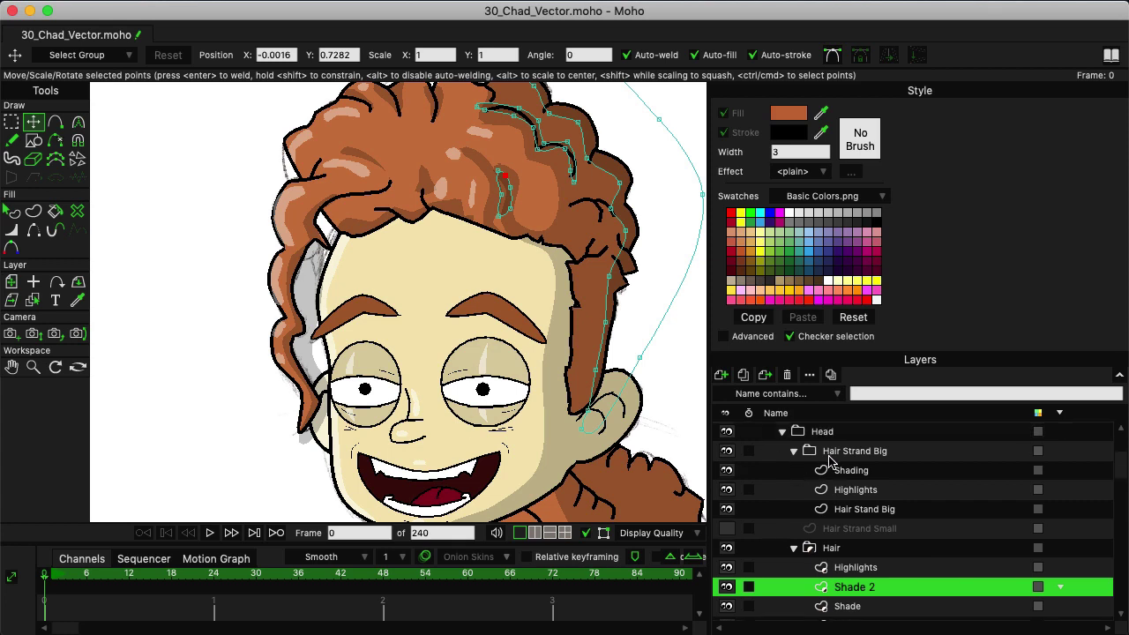
- Set the Hair Strand Big group's masking option to Hide all
{"action": "left_click", "coordinate": [823, 455]}
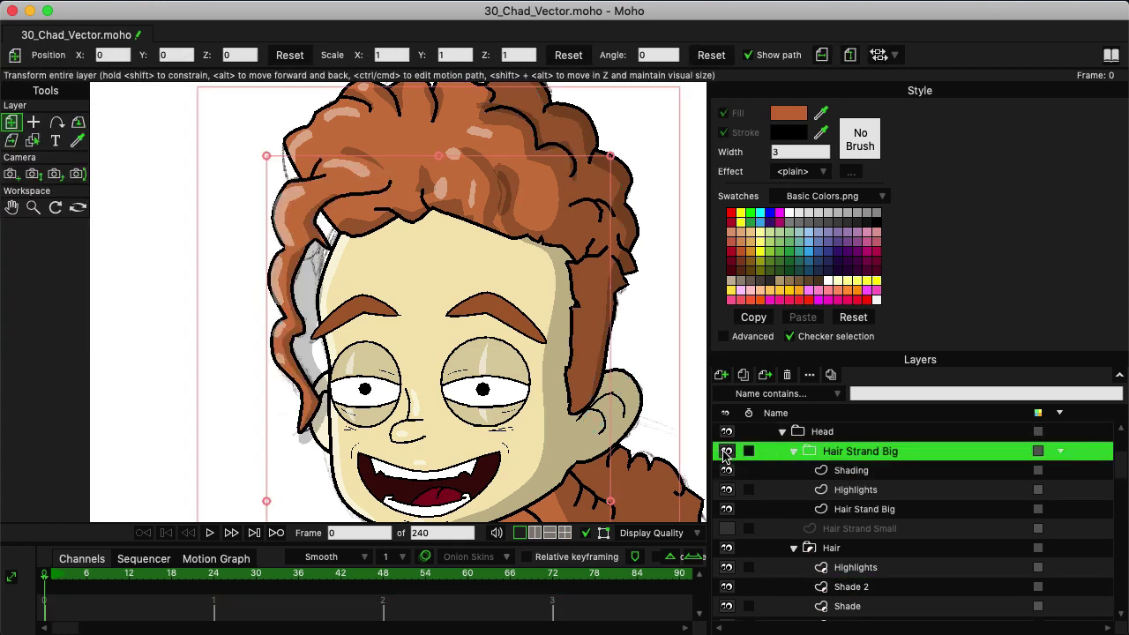
{"action": "double_click", "coordinate": [809, 453]}
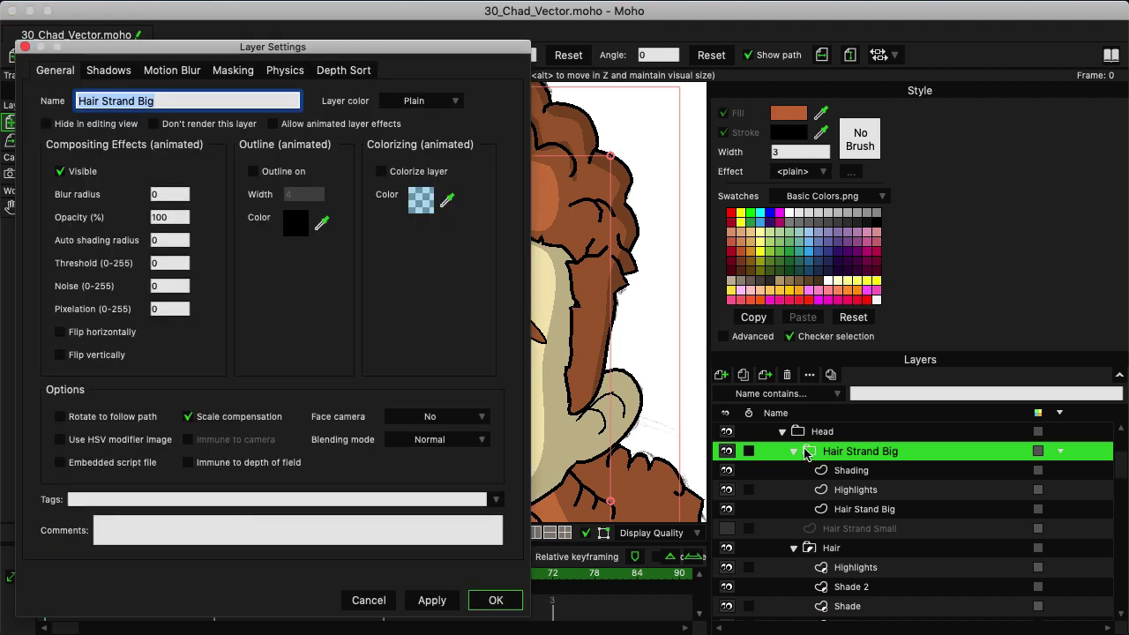
{"action": "left_click", "coordinate": [244, 78]}
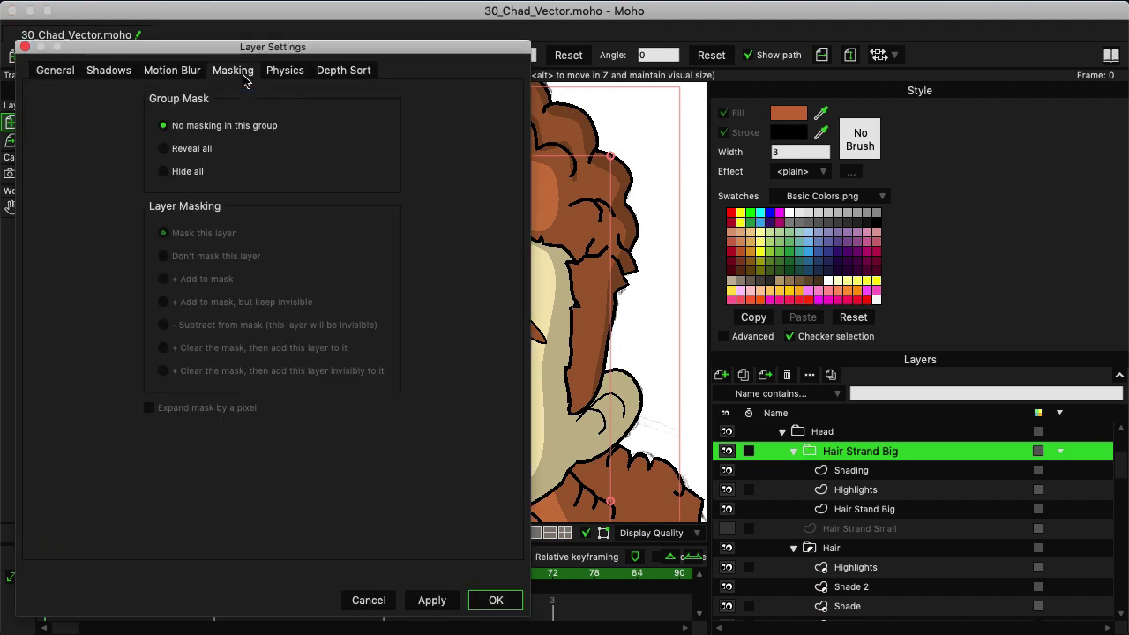
{"action": "left_click", "coordinate": [189, 173]}
{"action": "left_click", "coordinate": [496, 600]}
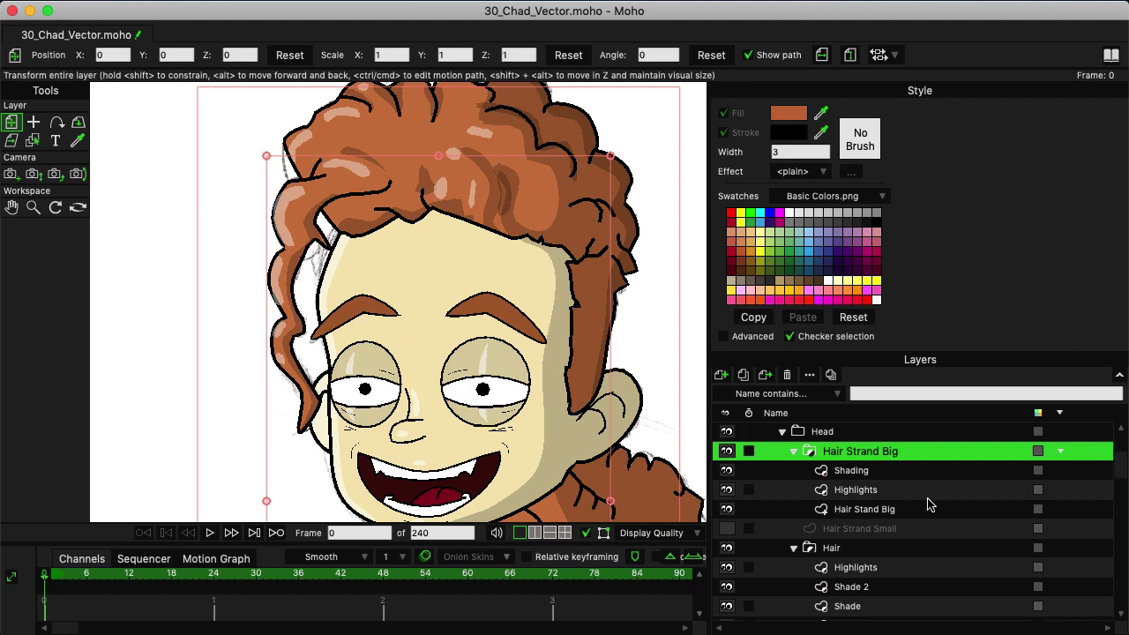
- Turn on Exclude strokes in the Hair Stand Big layer's masking settings
{"action": "scroll", "coordinate": [263, 215], "scroll_direction": "up", "scroll_amount": 5}
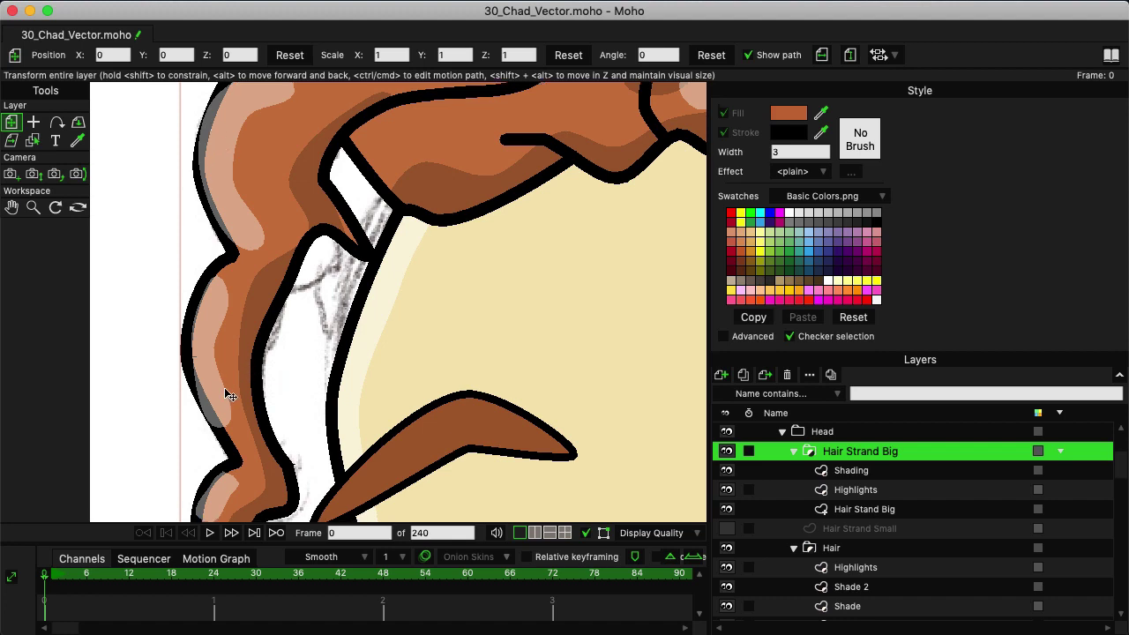
{"action": "double_click", "coordinate": [861, 510]}
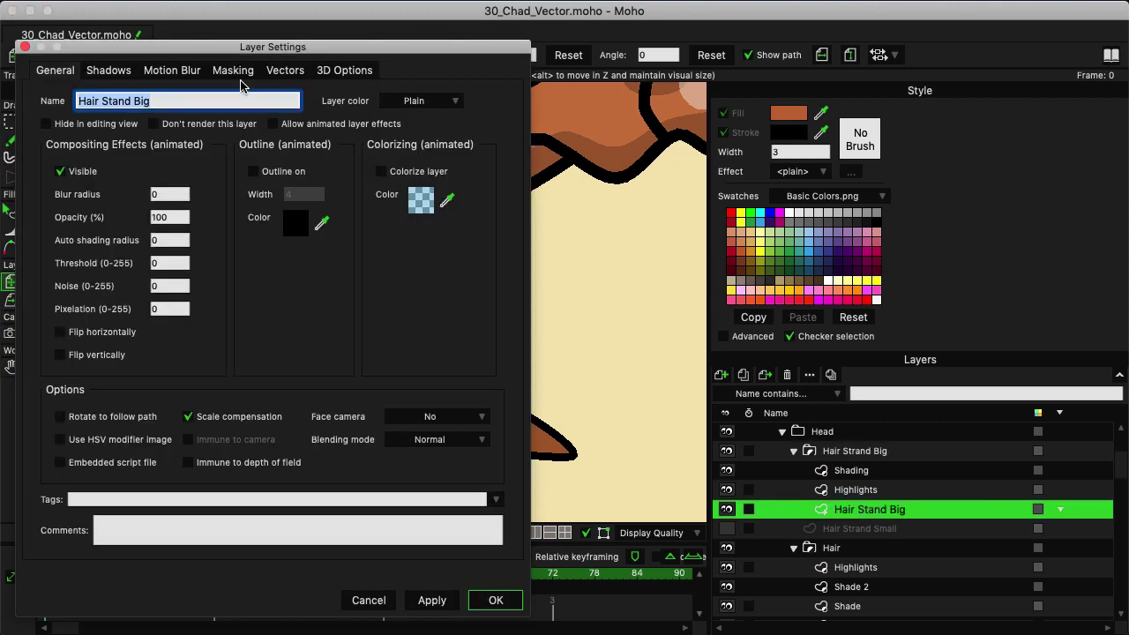
{"action": "left_click", "coordinate": [234, 72]}
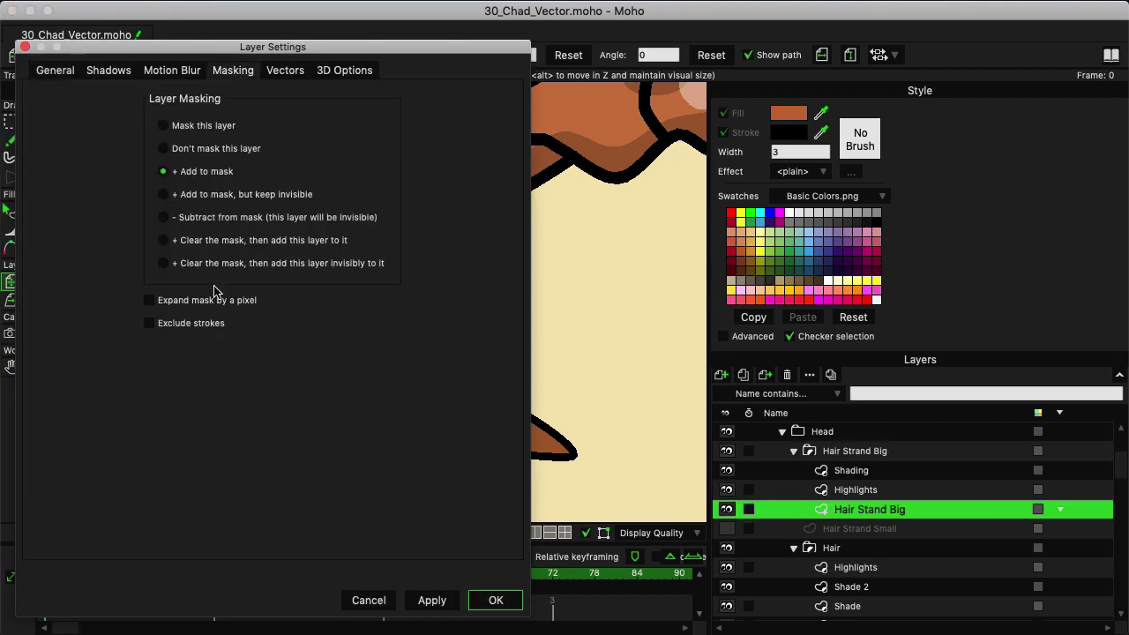
{"action": "left_click", "coordinate": [195, 324]}
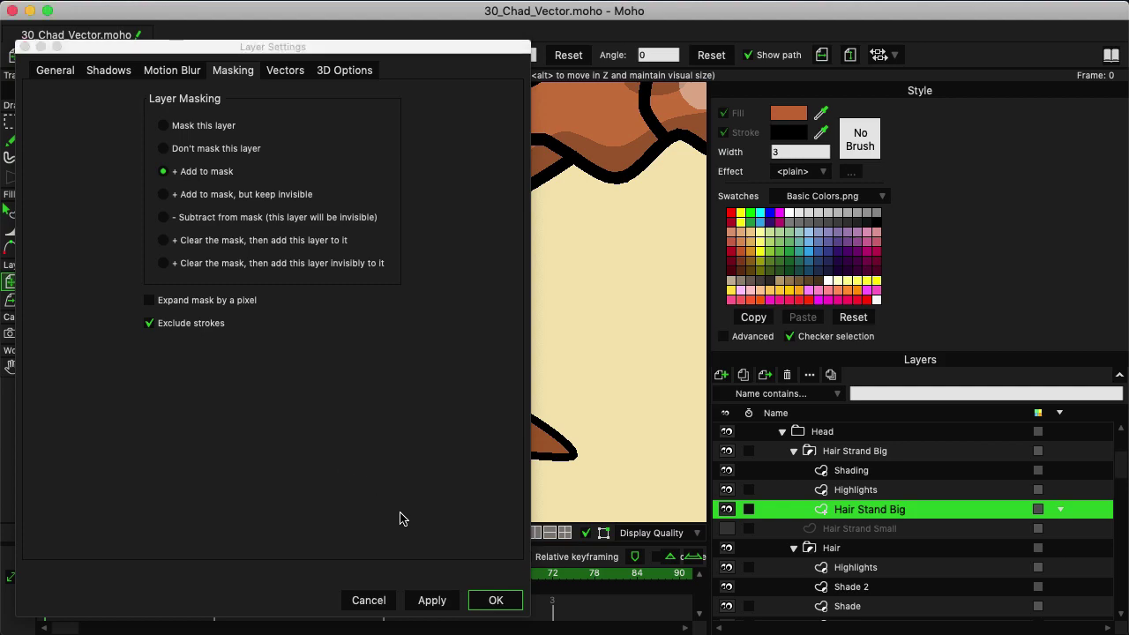
{"action": "left_click", "coordinate": [490, 602]}
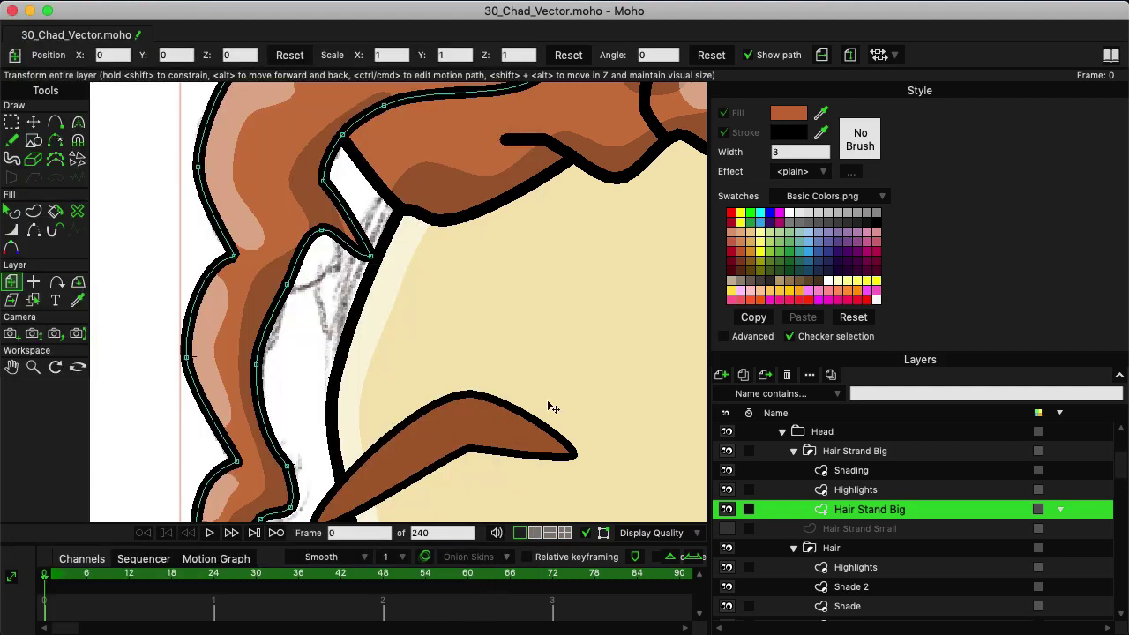
{"action": "scroll", "coordinate": [561, 391], "scroll_direction": "down", "scroll_amount": 5}
{"action": "scroll", "coordinate": [403, 371], "scroll_direction": "down", "scroll_amount": 5}
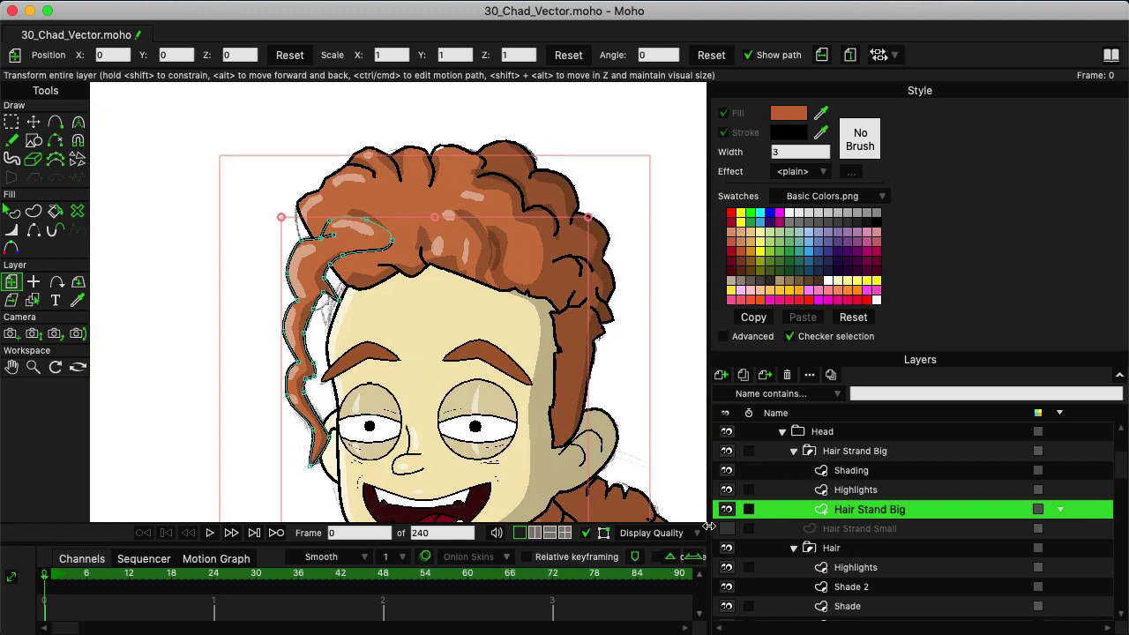
- Make the small strand layer visible and wrap it in a new group named Hair Strand Small
{"action": "left_click", "coordinate": [726, 528]}
{"action": "left_click", "coordinate": [869, 531]}
{"action": "right_click", "coordinate": [870, 532]}
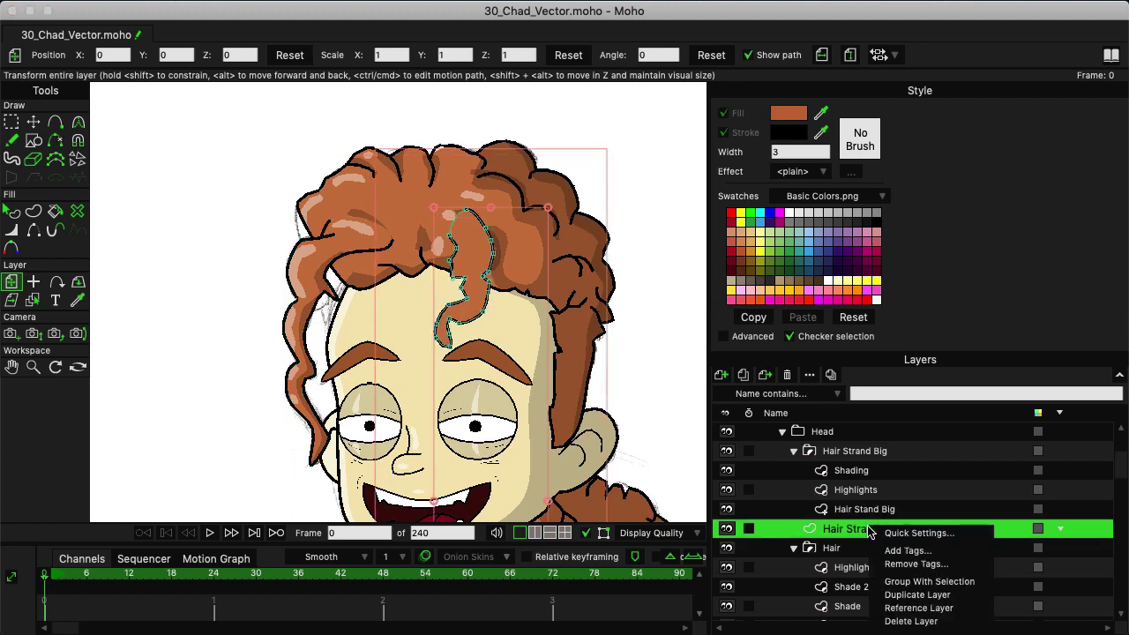
{"action": "left_click", "coordinate": [957, 578]}
{"action": "key", "text": "Return"}
{"action": "double_click", "coordinate": [849, 534]}
{"action": "type", "text": "Hair Strand Small"}
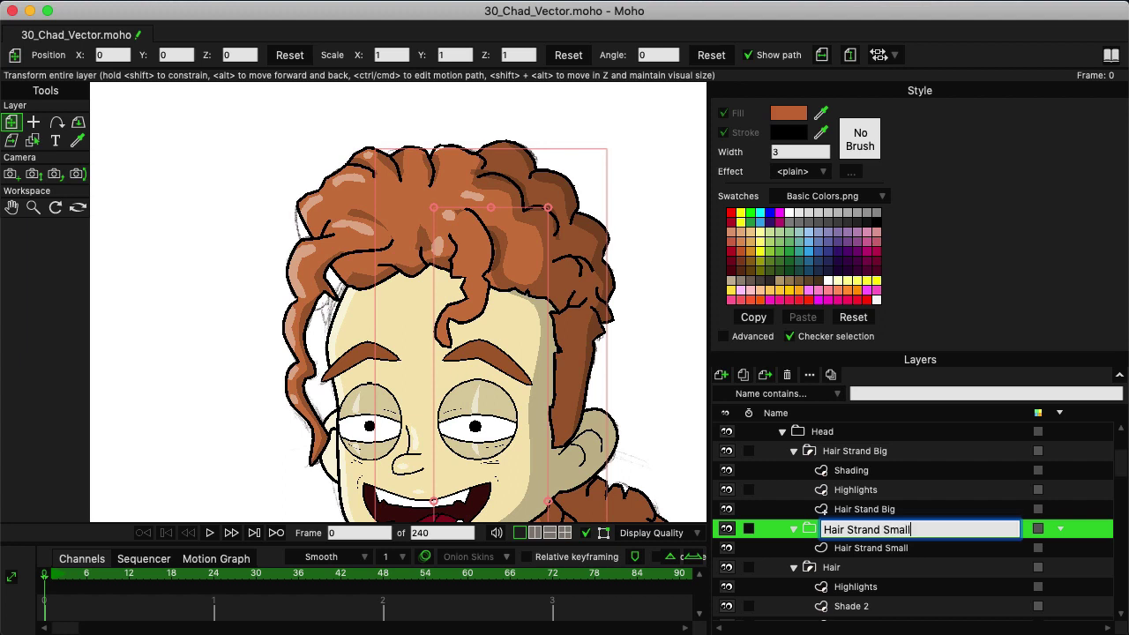
{"action": "key", "text": "Return"}
{"action": "left_click", "coordinate": [869, 548]}
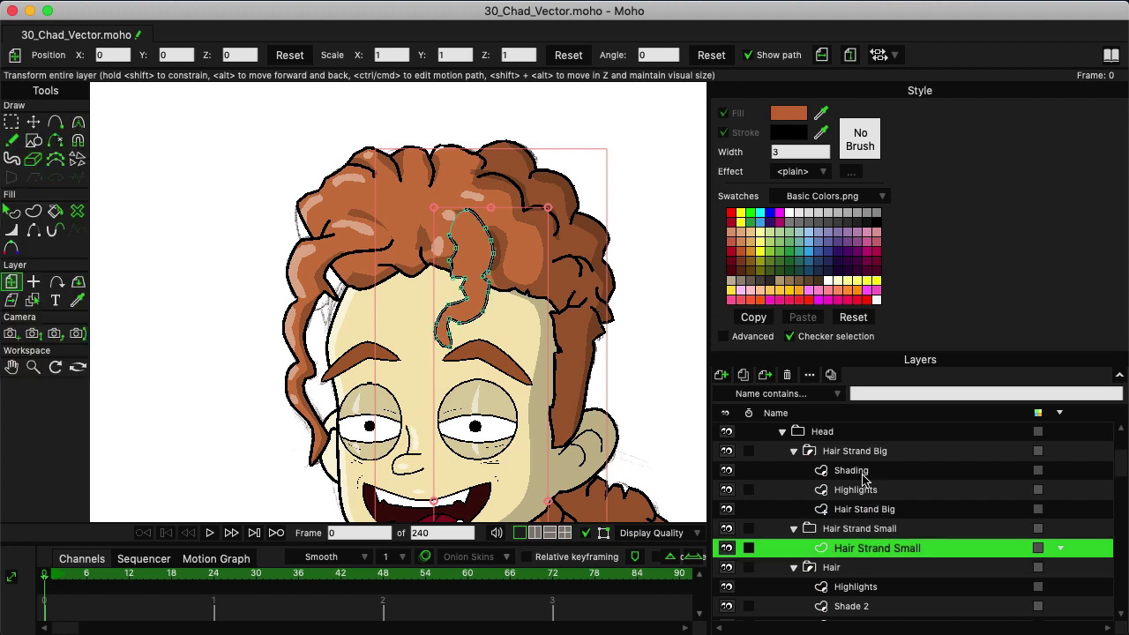
- Select the forehead strand's highlight points on the main hair's Highlights layer
{"action": "scroll", "coordinate": [853, 585], "scroll_direction": "down", "scroll_amount": 1}
{"action": "left_click", "coordinate": [857, 569]}
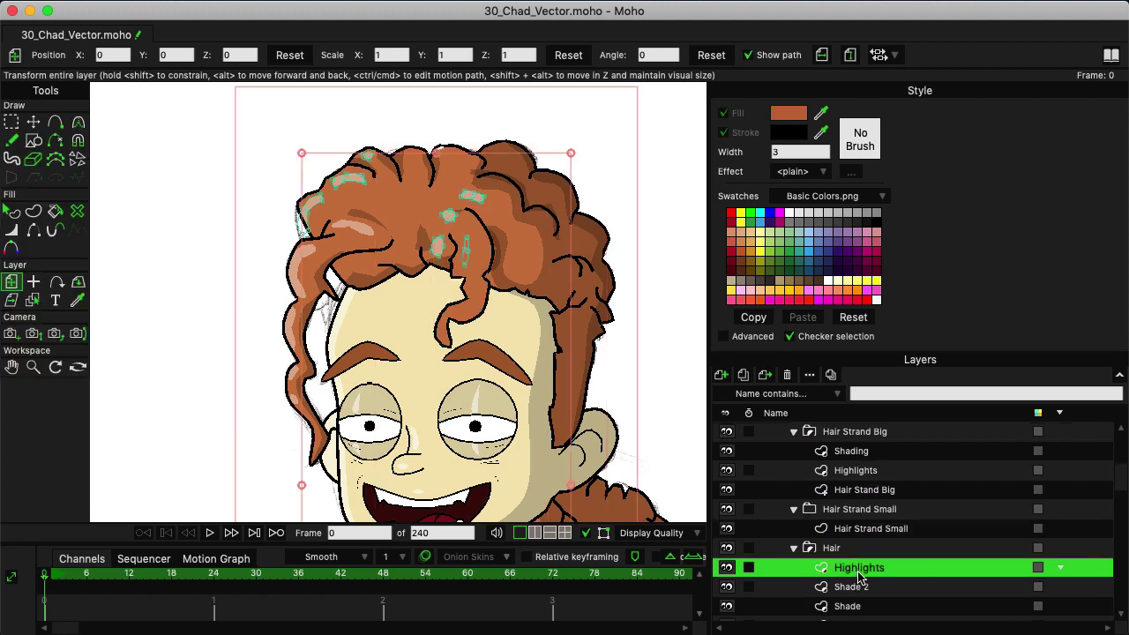
{"action": "left_click", "coordinate": [12, 123]}
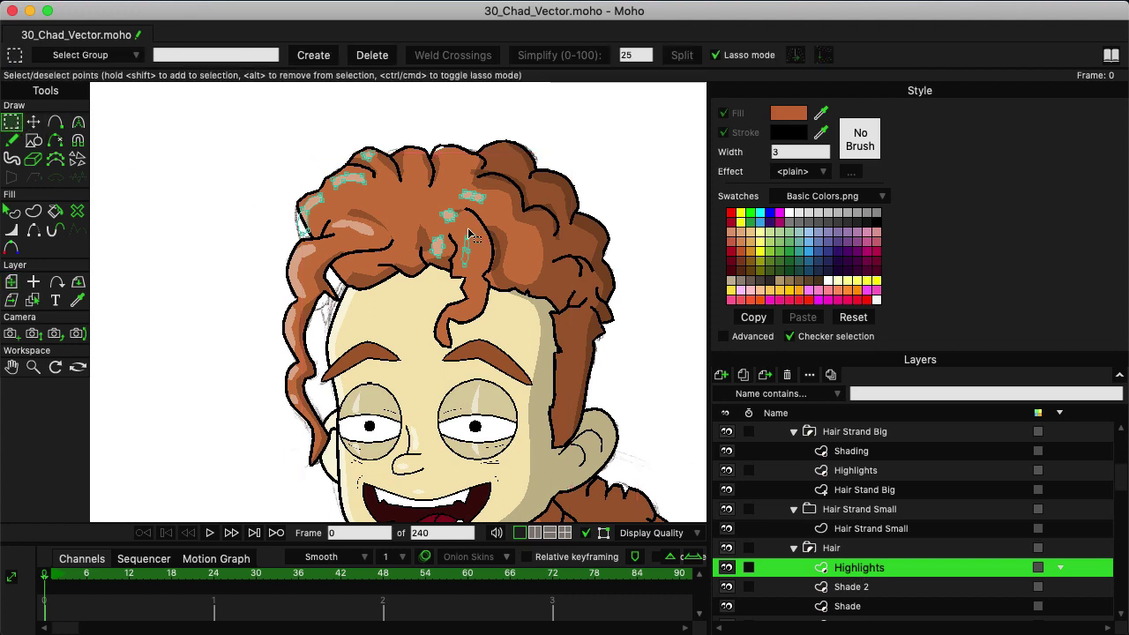
{"action": "mouse_move", "coordinate": [458, 262]}
{"action": "left_mouse_down"}
{"action": "mouse_move", "coordinate": [477, 270]}
{"action": "mouse_move", "coordinate": [470, 238]}
{"action": "left_mouse_up"}
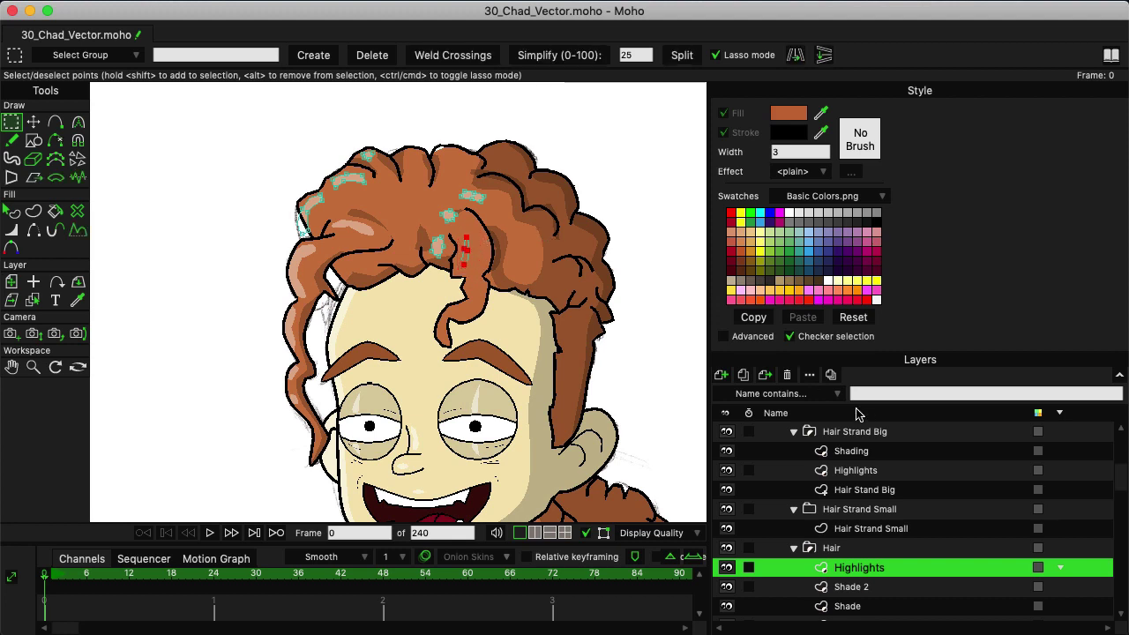
- Add a vector layer named Highlights in Hair Strand Small and paste the highlight shapes
{"action": "left_click", "coordinate": [860, 528]}
{"action": "left_click", "coordinate": [720, 374]}
{"action": "left_click", "coordinate": [743, 391]}
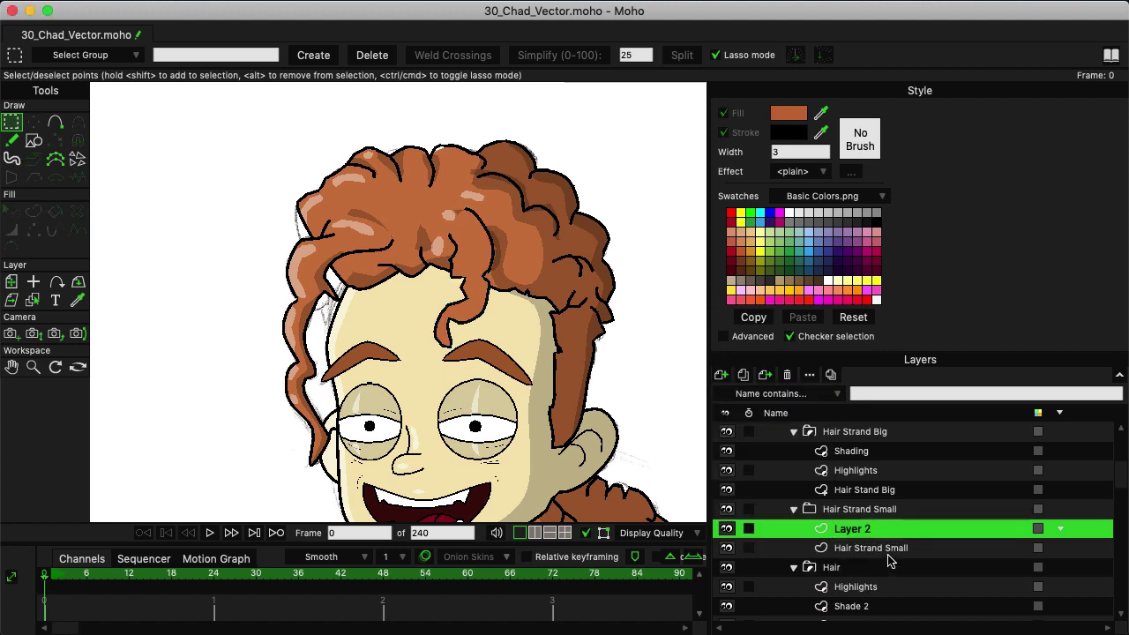
{"action": "double_click", "coordinate": [851, 529]}
{"action": "type", "text": "Highlights"}
{"action": "key", "text": "Return"}
{"action": "key", "text": "ctrl+v"}
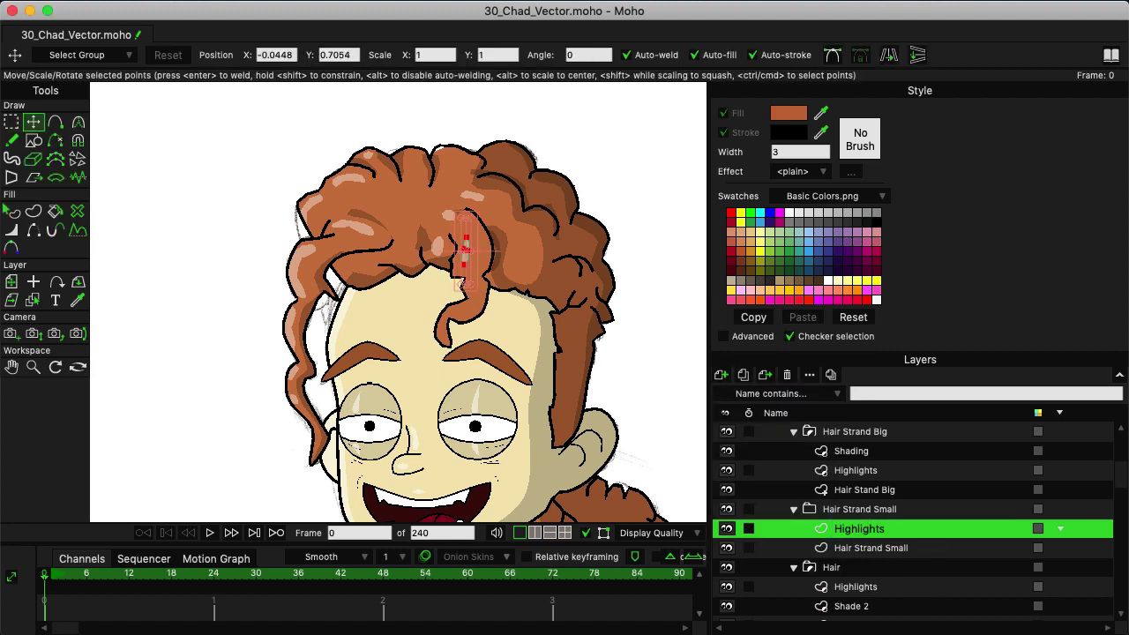
- Lasso the small strand's shading points on the main hair's Shade layer and remove them
{"action": "left_click", "coordinate": [842, 569]}
{"action": "scroll", "coordinate": [845, 574], "scroll_direction": "down", "scroll_amount": 2}
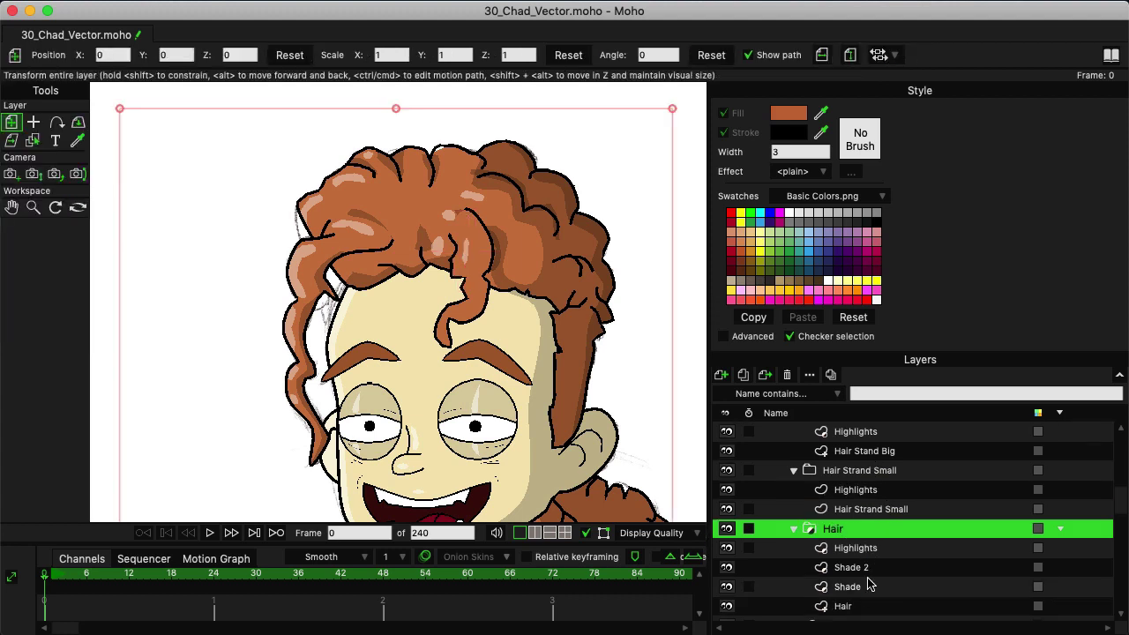
{"action": "left_click", "coordinate": [863, 588]}
{"action": "scroll", "coordinate": [631, 274], "scroll_direction": "up", "scroll_amount": 5}
{"action": "left_click_drag", "start_coordinate": [631, 273], "coordinate": [423, 242]}
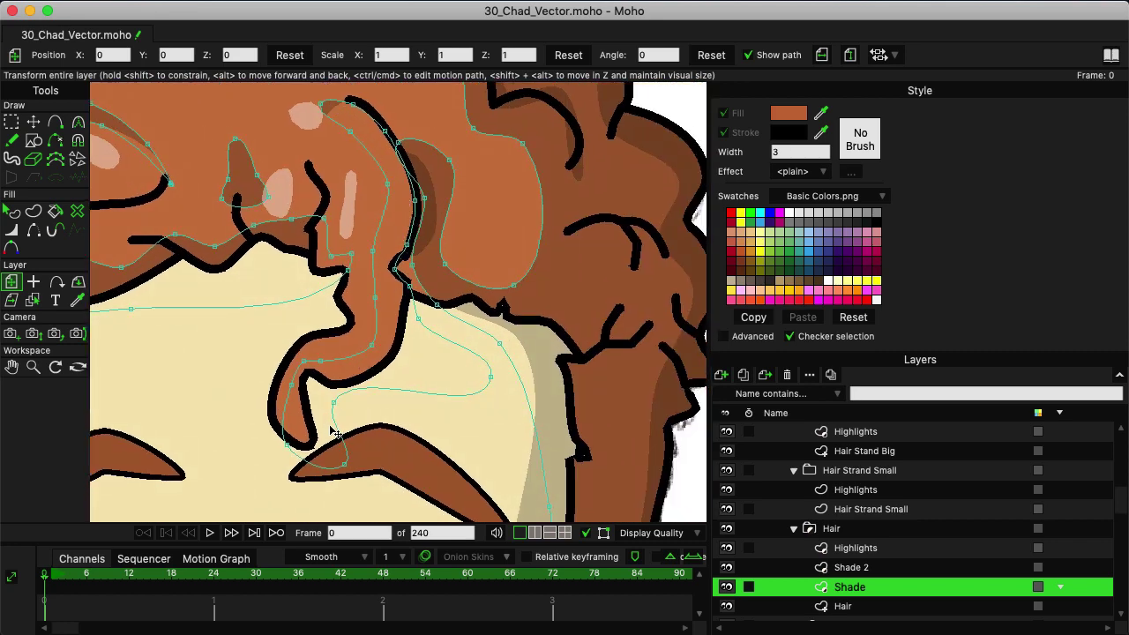
{"action": "scroll", "coordinate": [391, 215], "scroll_direction": "left", "scroll_amount": 1}
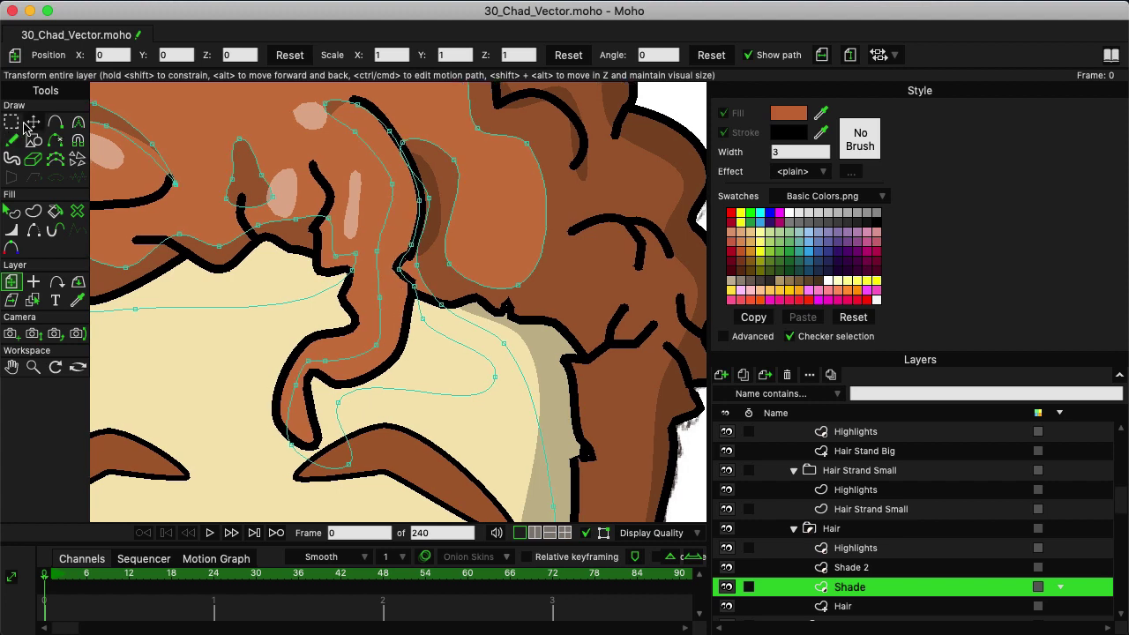
{"action": "left_click", "coordinate": [11, 122]}
{"action": "mouse_move", "coordinate": [286, 94]}
{"action": "left_mouse_down"}
{"action": "mouse_move", "coordinate": [346, 176]}
{"action": "mouse_move", "coordinate": [362, 271]}
{"action": "mouse_move", "coordinate": [333, 343]}
{"action": "mouse_move", "coordinate": [284, 363]}
{"action": "mouse_move", "coordinate": [262, 424]}
{"action": "mouse_move", "coordinate": [289, 474]}
{"action": "mouse_move", "coordinate": [454, 490]}
{"action": "mouse_move", "coordinate": [519, 446]}
{"action": "mouse_move", "coordinate": [500, 376]}
{"action": "mouse_move", "coordinate": [416, 285]}
{"action": "mouse_move", "coordinate": [425, 198]}
{"action": "mouse_move", "coordinate": [387, 111]}
{"action": "mouse_move", "coordinate": [319, 89]}
{"action": "mouse_move", "coordinate": [299, 111]}
{"action": "left_mouse_up"}
{"action": "key", "text": "Delete"}
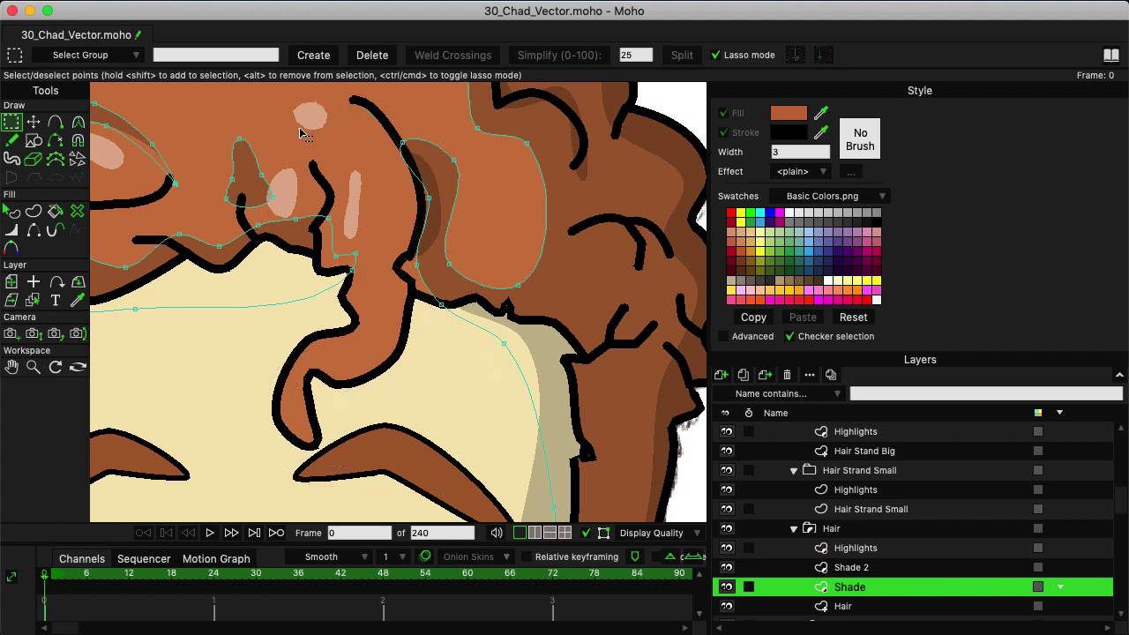
- Add a vector layer named Shading in Hair Strand Small and paste the cut shading
{"action": "scroll", "coordinate": [847, 476], "scroll_direction": "up", "scroll_amount": 2}
{"action": "left_click", "coordinate": [853, 452]}
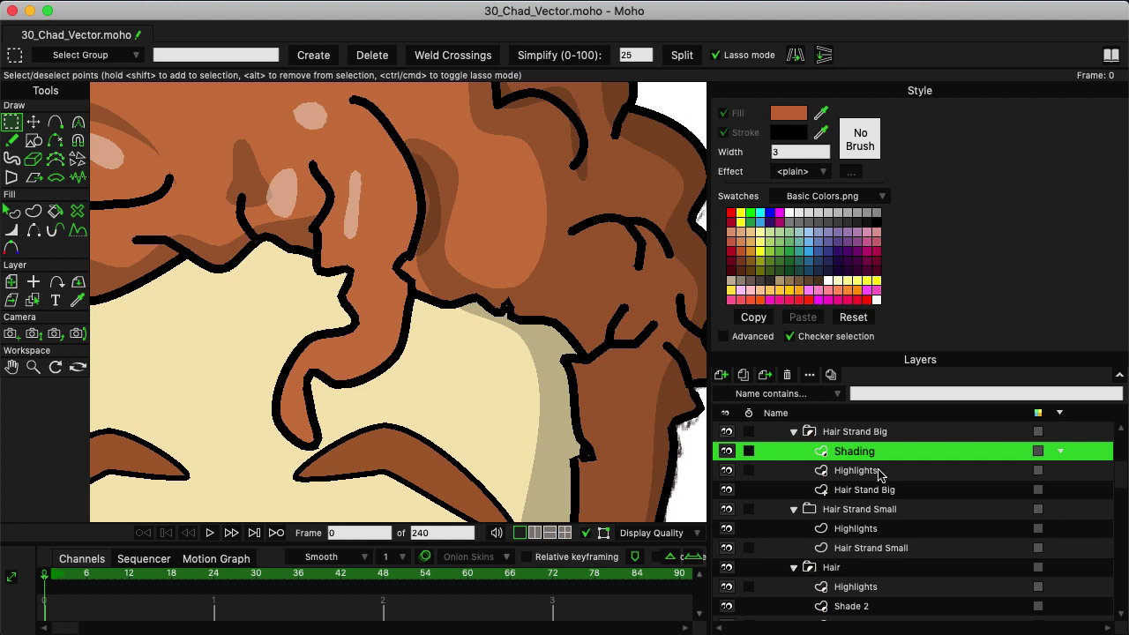
{"action": "left_click", "coordinate": [869, 528]}
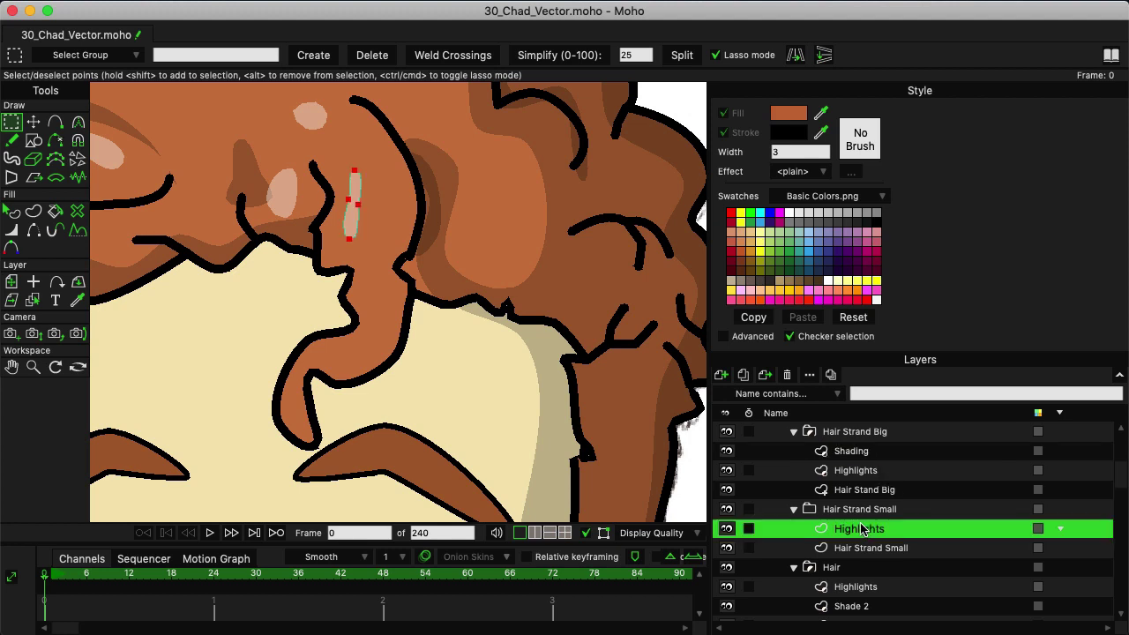
{"action": "left_click", "coordinate": [725, 380]}
{"action": "left_click", "coordinate": [741, 391]}
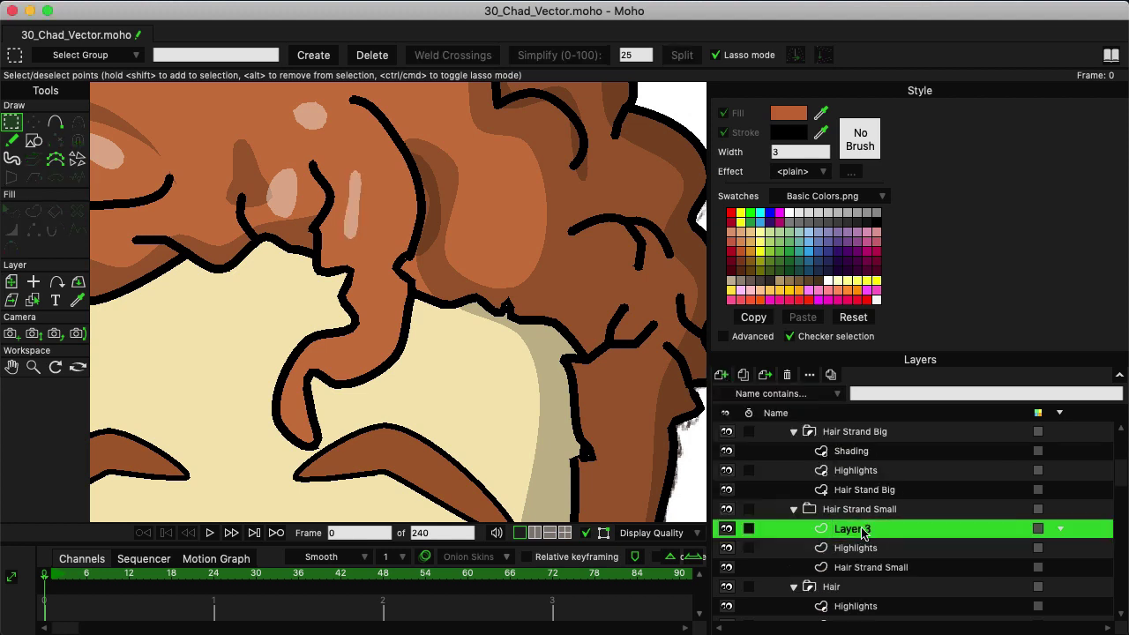
{"action": "double_click", "coordinate": [862, 529]}
{"action": "type", "text": "Shading"}
{"action": "key", "text": "Return"}
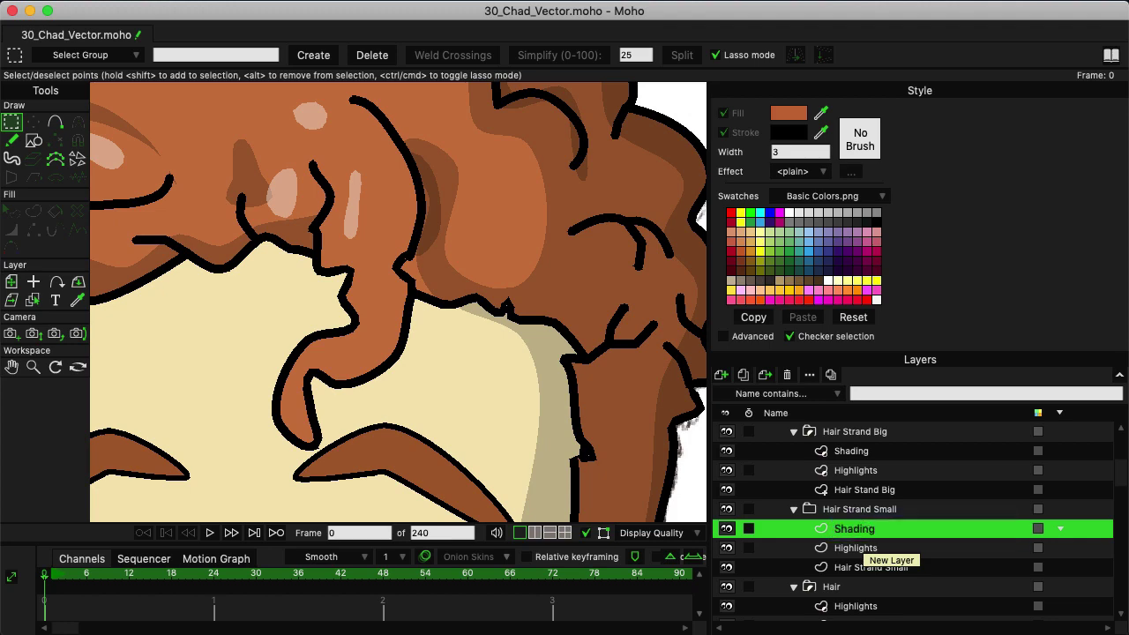
{"action": "key", "text": "super+v"}
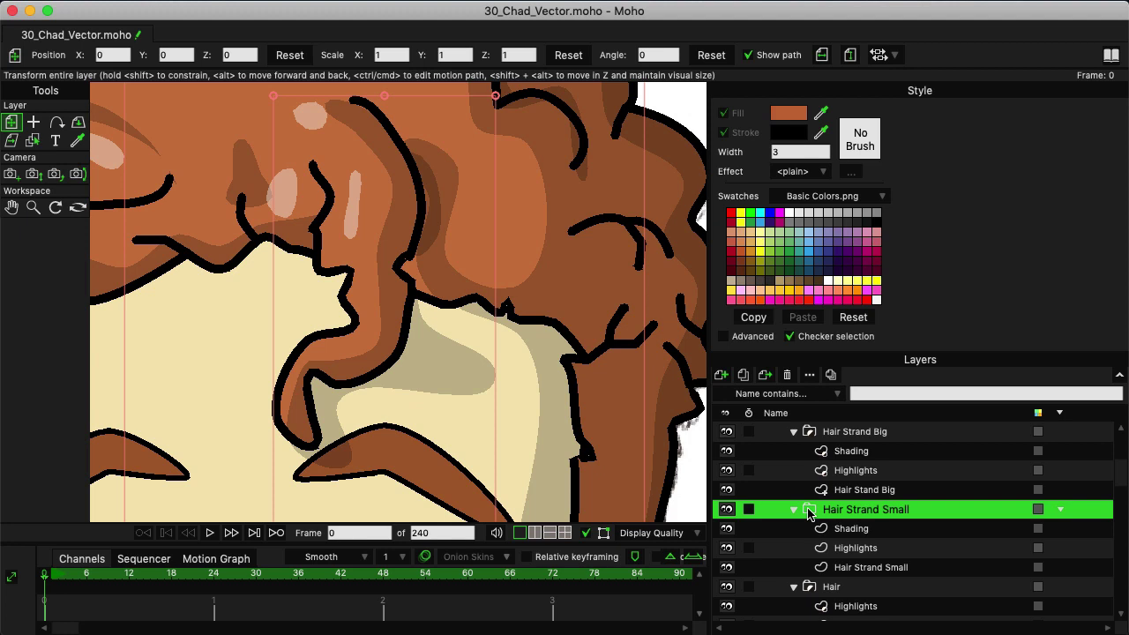
- Set the Hair Strand Small group's masking to Hide all
{"action": "double_click", "coordinate": [808, 512]}
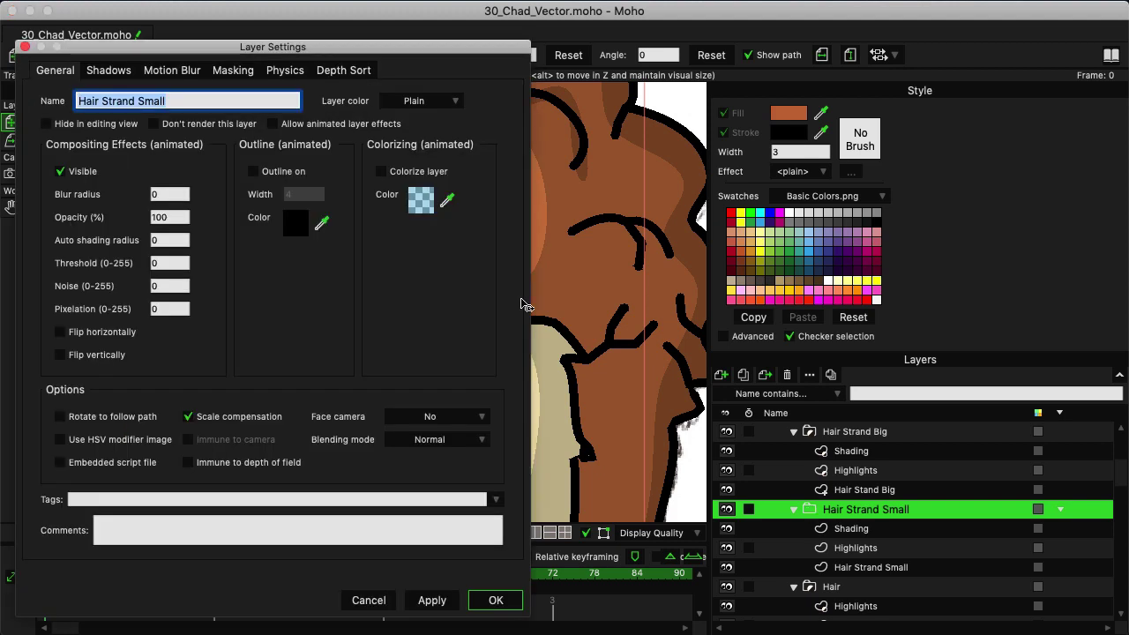
{"action": "left_click", "coordinate": [243, 75]}
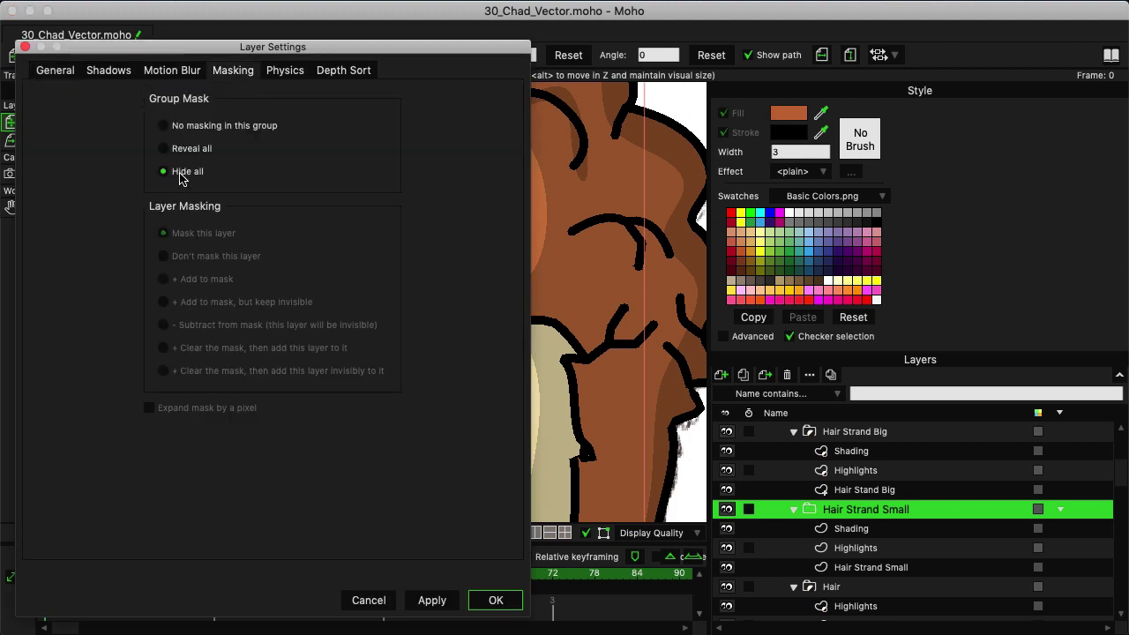
{"action": "left_click", "coordinate": [433, 600]}
- Enable Exclude strokes on the small strand layer's mask settings
{"action": "left_click", "coordinate": [853, 569]}
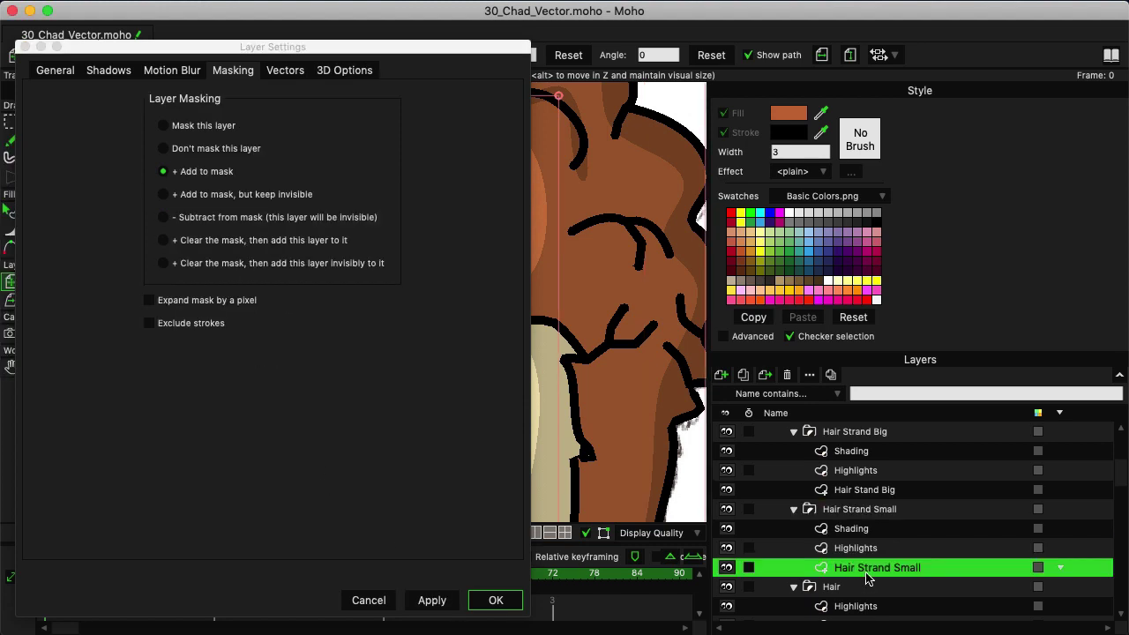
{"action": "left_click", "coordinate": [187, 325]}
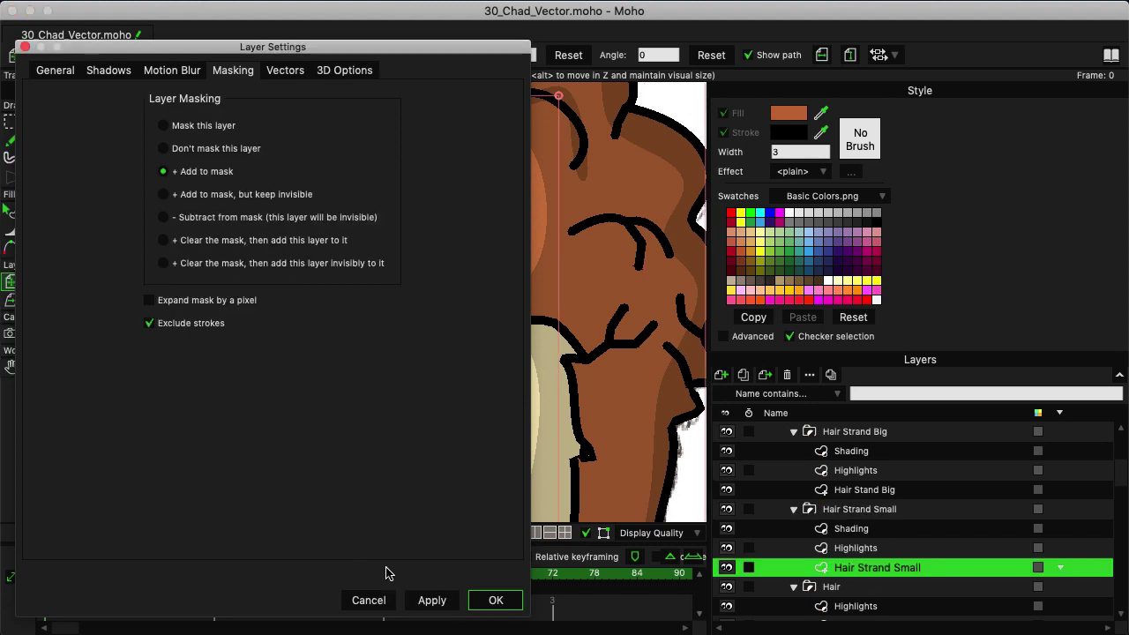
{"action": "left_click", "coordinate": [431, 599]}
{"action": "left_click", "coordinate": [495, 600]}
{"action": "scroll", "coordinate": [501, 383], "scroll_direction": "down", "scroll_amount": 5}
{"action": "scroll", "coordinate": [357, 394], "scroll_direction": "down", "scroll_amount": 3}
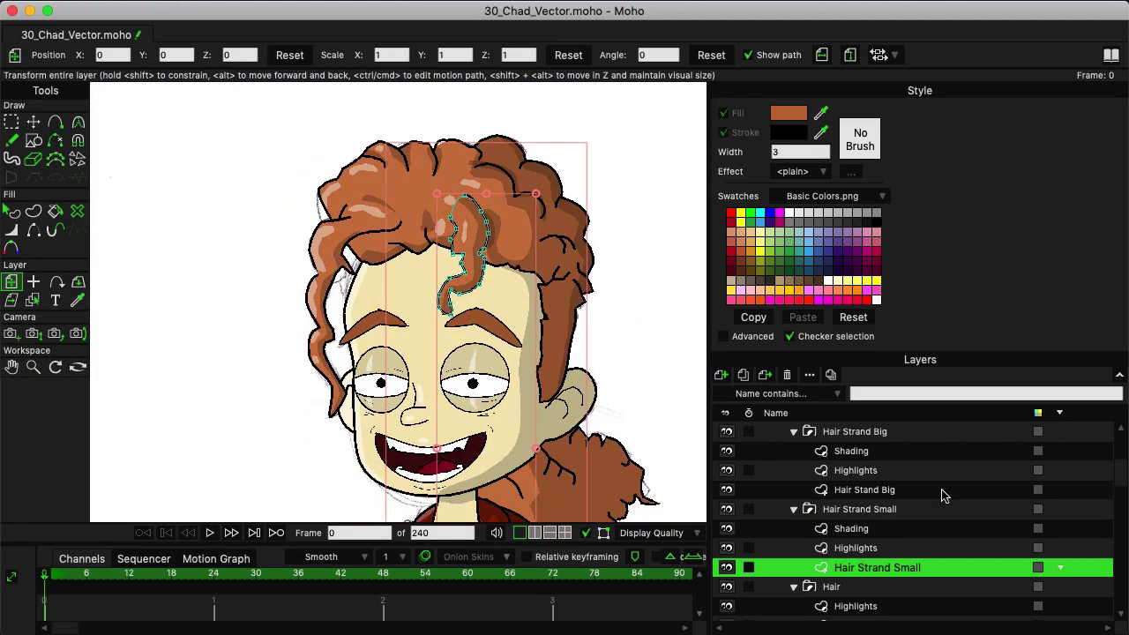
- Collapse the Hair Strand Small and Hair Strand Big groups and select the Hair group
{"action": "left_click", "coordinate": [794, 510]}
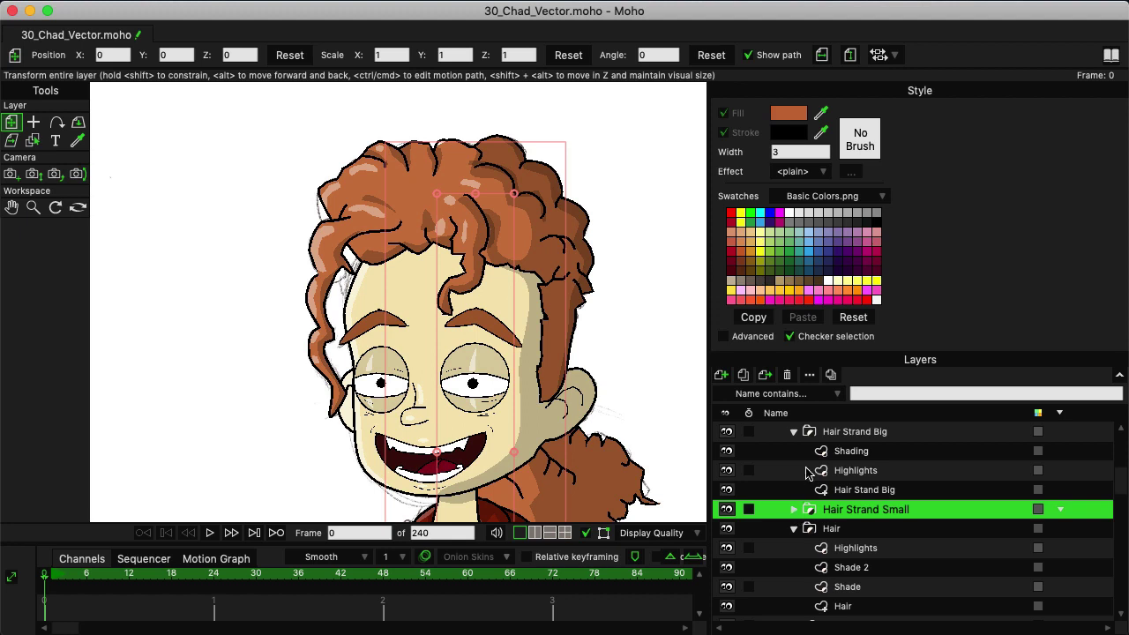
{"action": "left_click", "coordinate": [795, 433]}
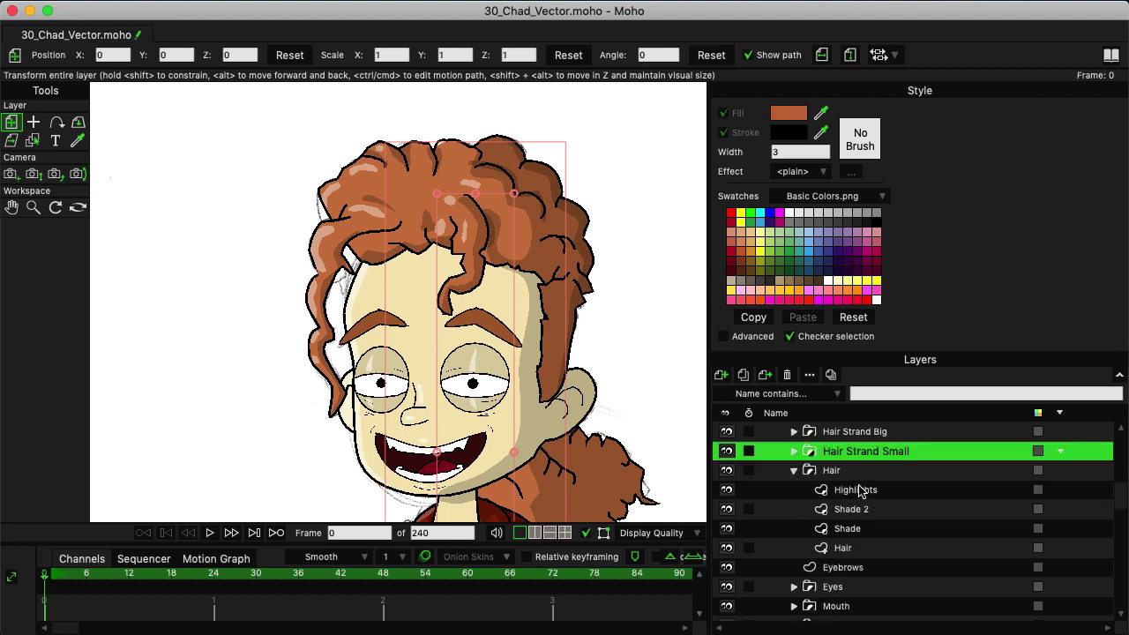
{"action": "left_click", "coordinate": [834, 474]}
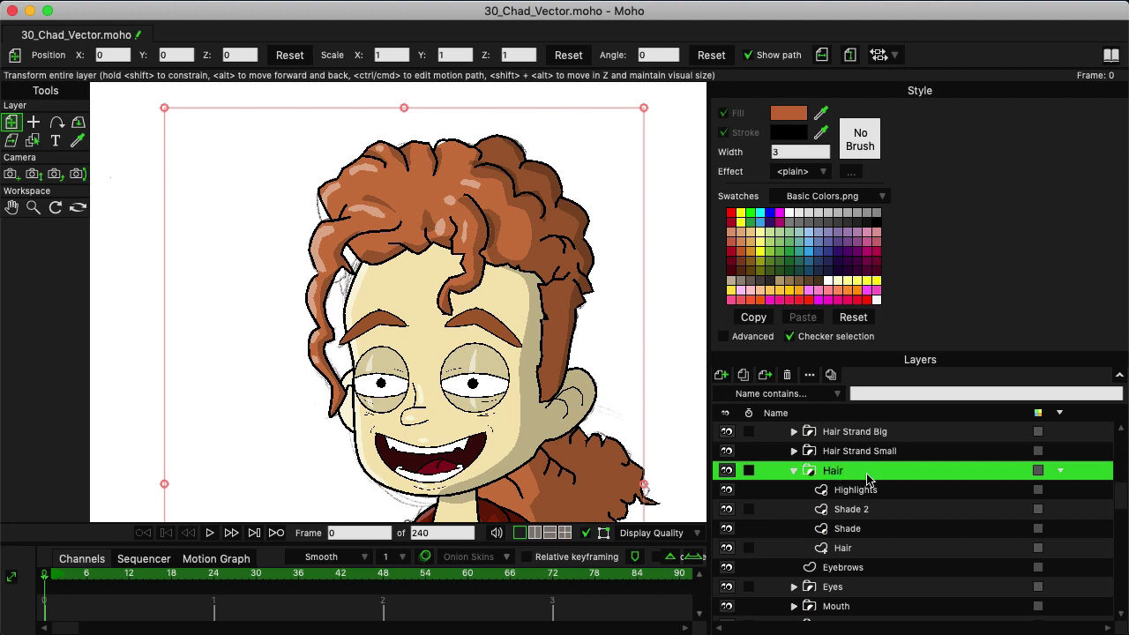
{"action": "scroll", "coordinate": [865, 470], "scroll_direction": "up", "scroll_amount": 1}
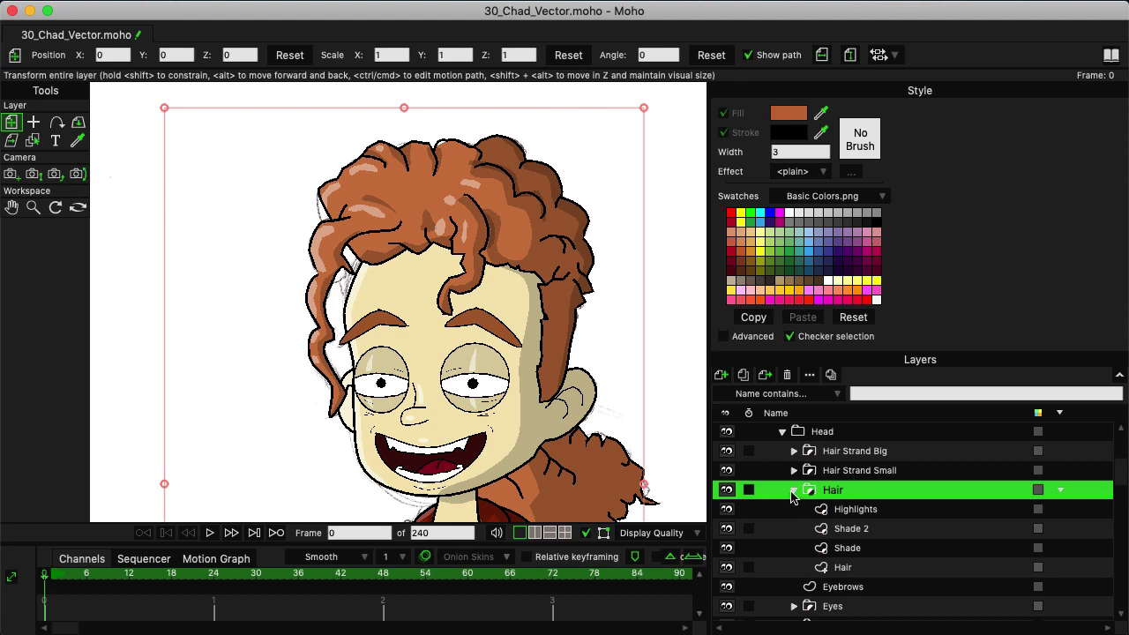
- On the Hair layer, drag the forehead hairline and upper-left points into new positions
{"action": "left_click", "coordinate": [859, 569]}
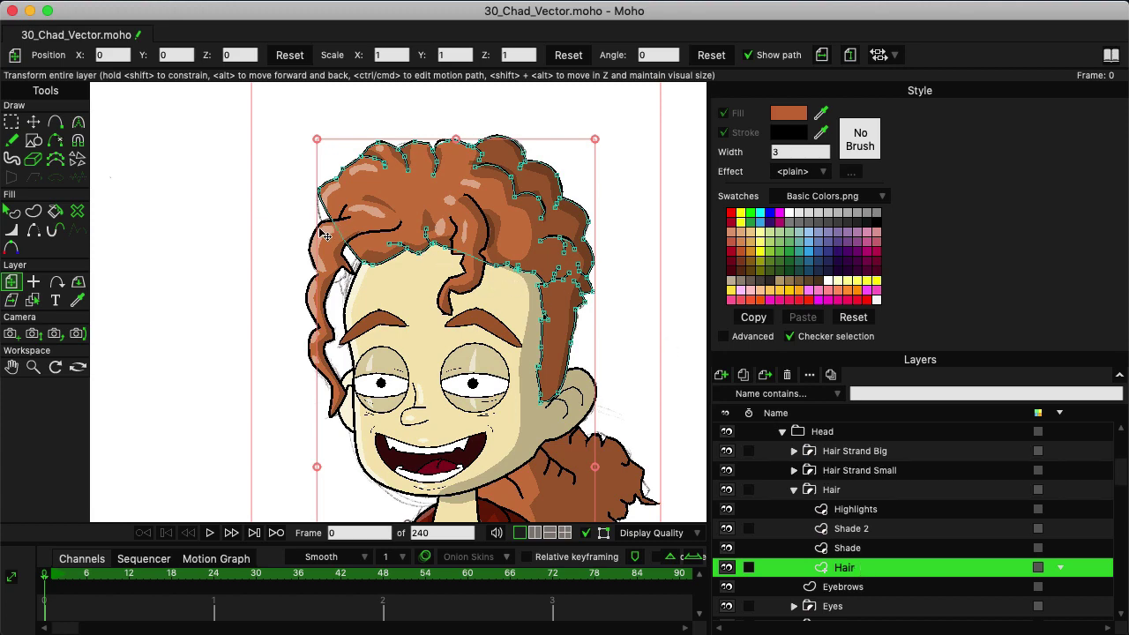
{"action": "scroll", "coordinate": [340, 240], "scroll_direction": "up", "scroll_amount": 3}
{"action": "left_click", "coordinate": [33, 120]}
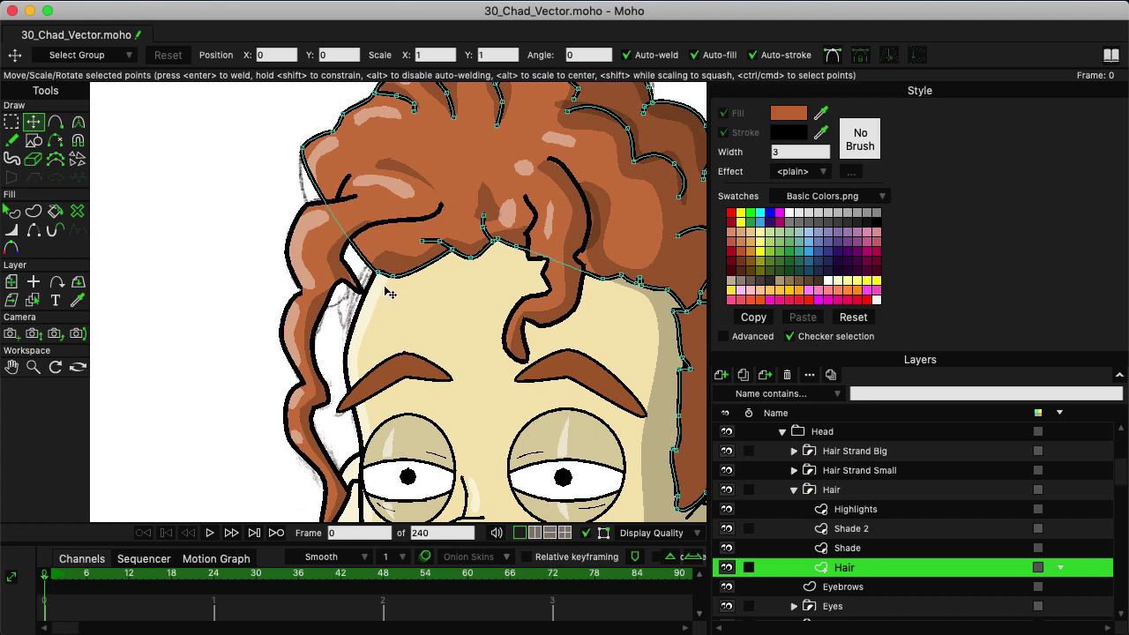
{"action": "left_click_drag", "start_coordinate": [382, 279], "coordinate": [346, 363]}
{"action": "mouse_move", "coordinate": [301, 147]}
{"action": "left_mouse_down"}
{"action": "mouse_move", "coordinate": [290, 173]}
{"action": "mouse_move", "coordinate": [291, 134]}
{"action": "left_mouse_up"}
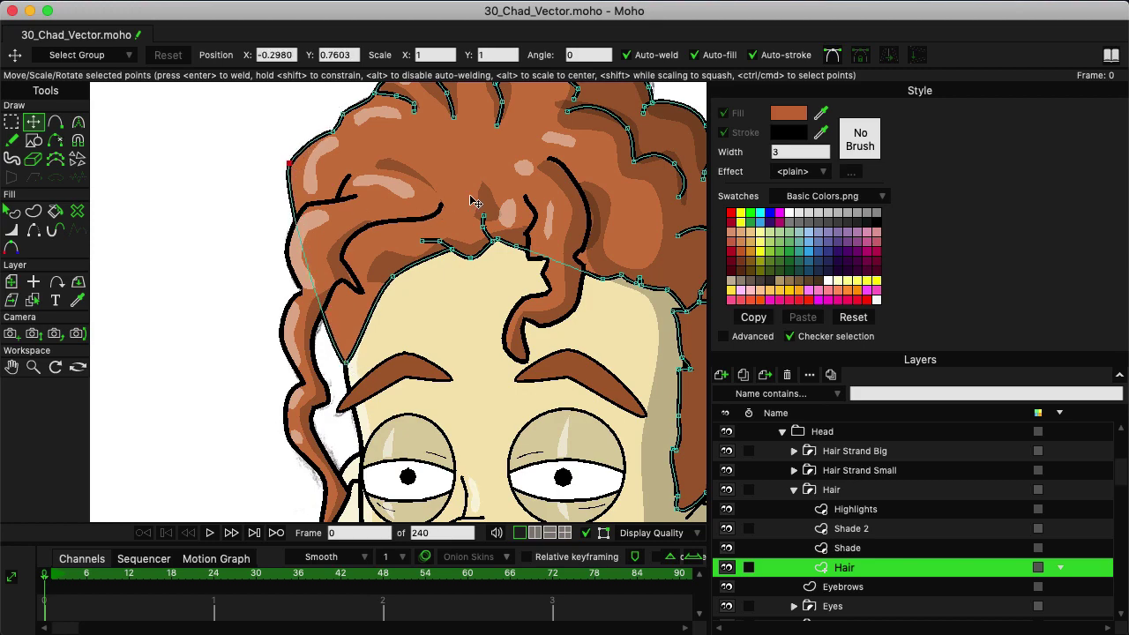
{"action": "scroll", "coordinate": [247, 206], "scroll_direction": "down", "scroll_amount": 10}
{"action": "scroll", "coordinate": [538, 219], "scroll_direction": "up", "scroll_amount": 5}
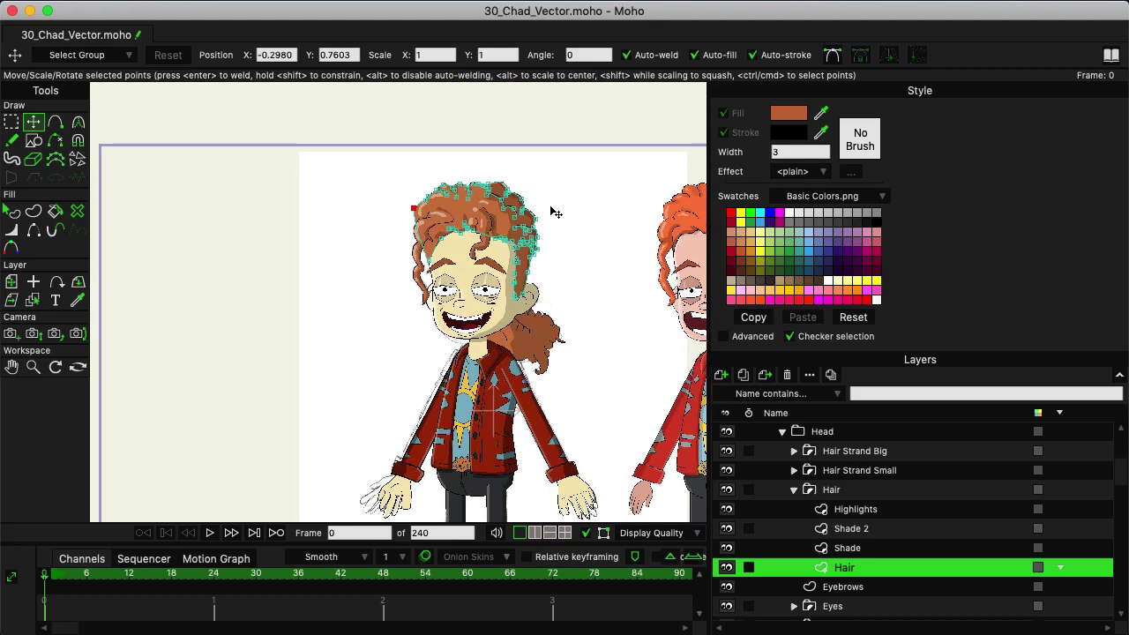
{"action": "left_click_drag", "start_coordinate": [217, 201], "coordinate": [234, 204]}
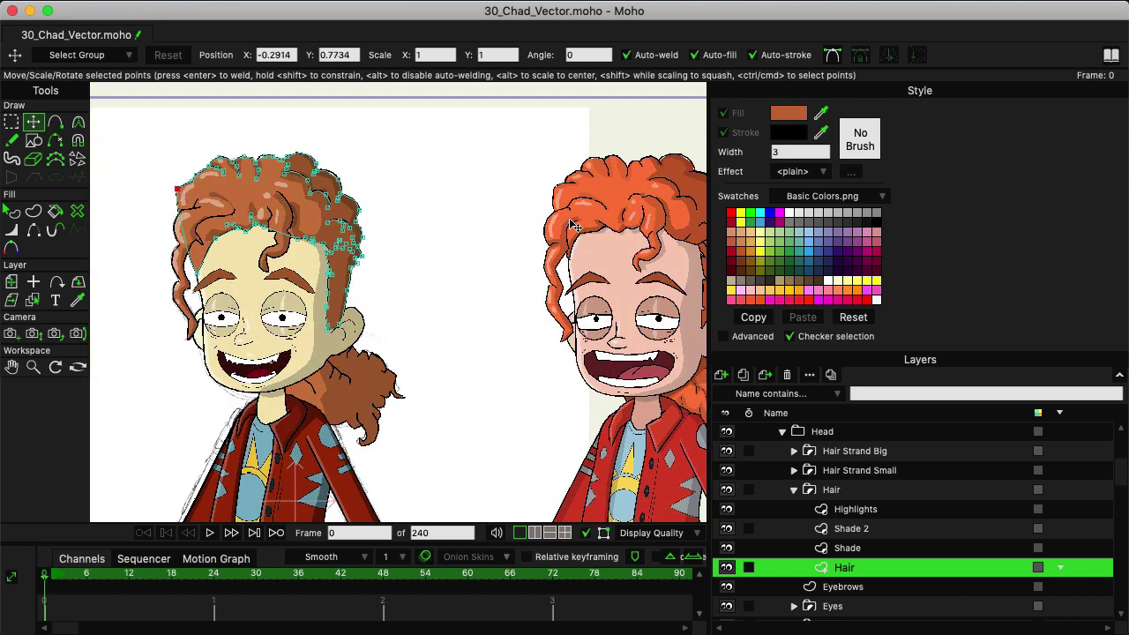
- Fine-tune the hair tip and lower left edge points to match the reference
{"action": "key", "text": "a"}
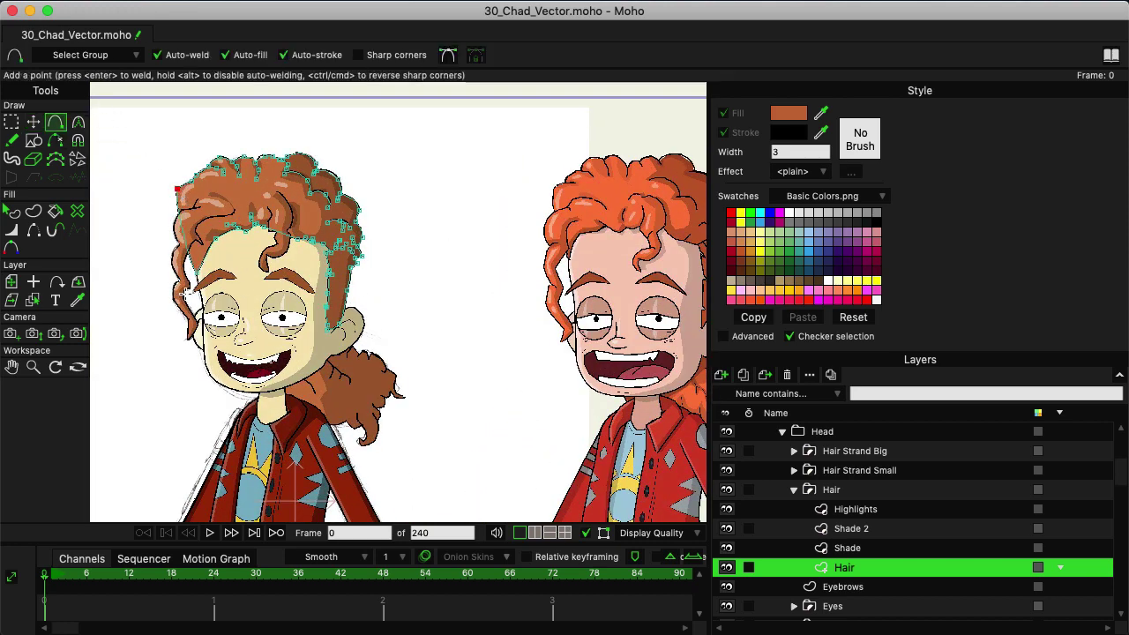
{"action": "key", "text": "t"}
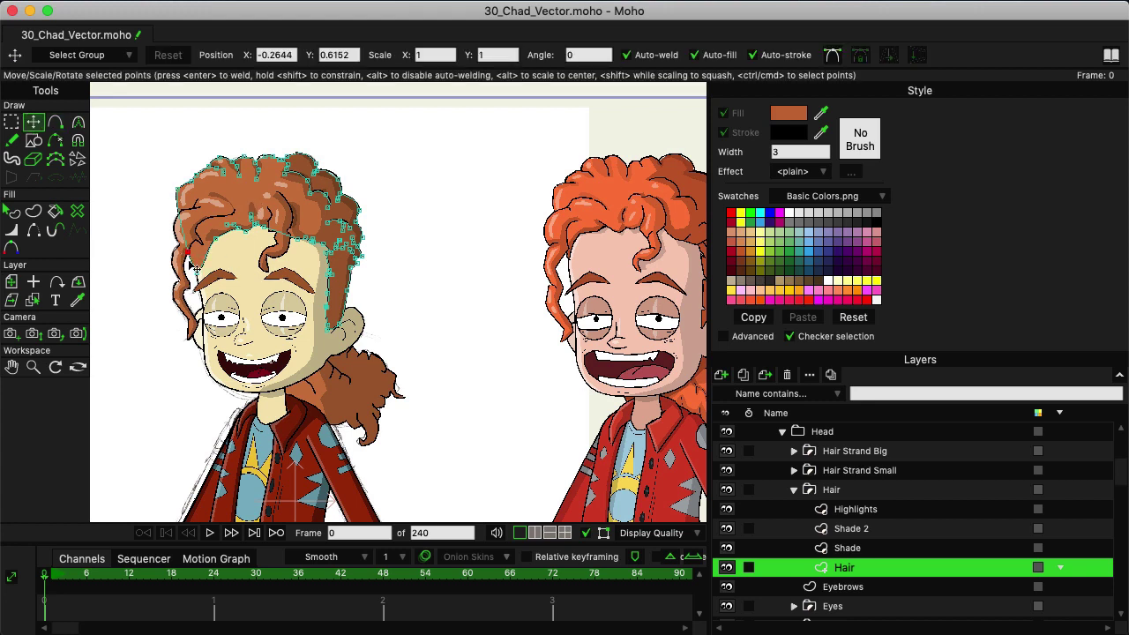
{"action": "left_click_drag", "start_coordinate": [194, 261], "coordinate": [202, 261]}
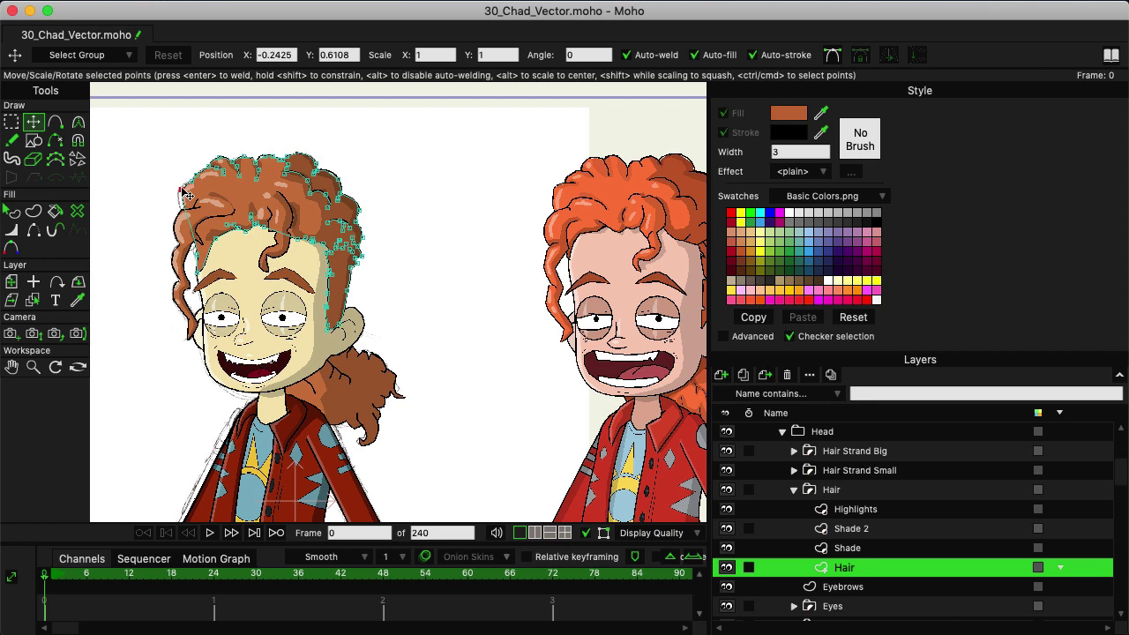
{"action": "left_click", "coordinate": [182, 189]}
{"action": "left_click", "coordinate": [195, 254]}
{"action": "left_click_drag", "start_coordinate": [202, 281], "coordinate": [193, 253]}
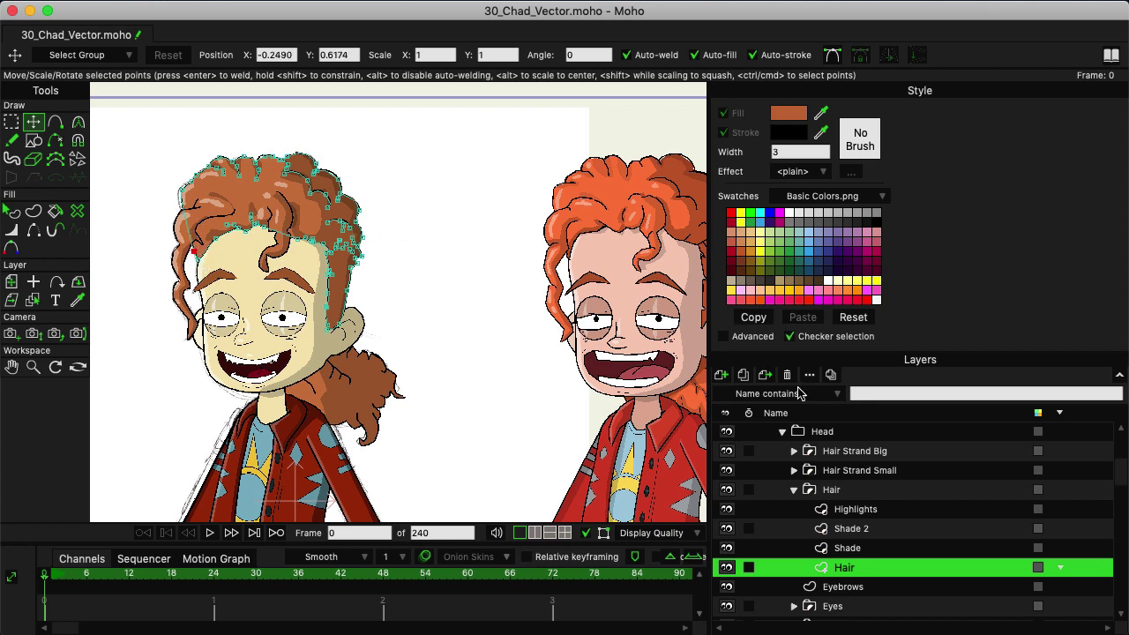